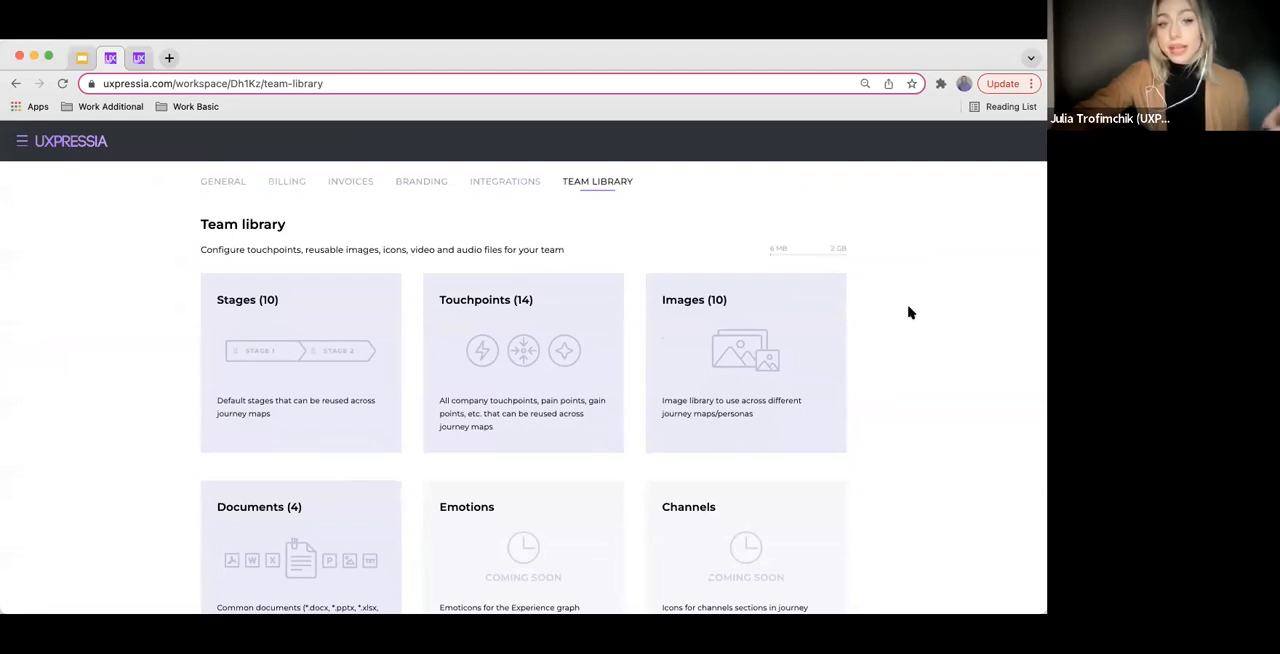
scroll(911, 313, down, 2)
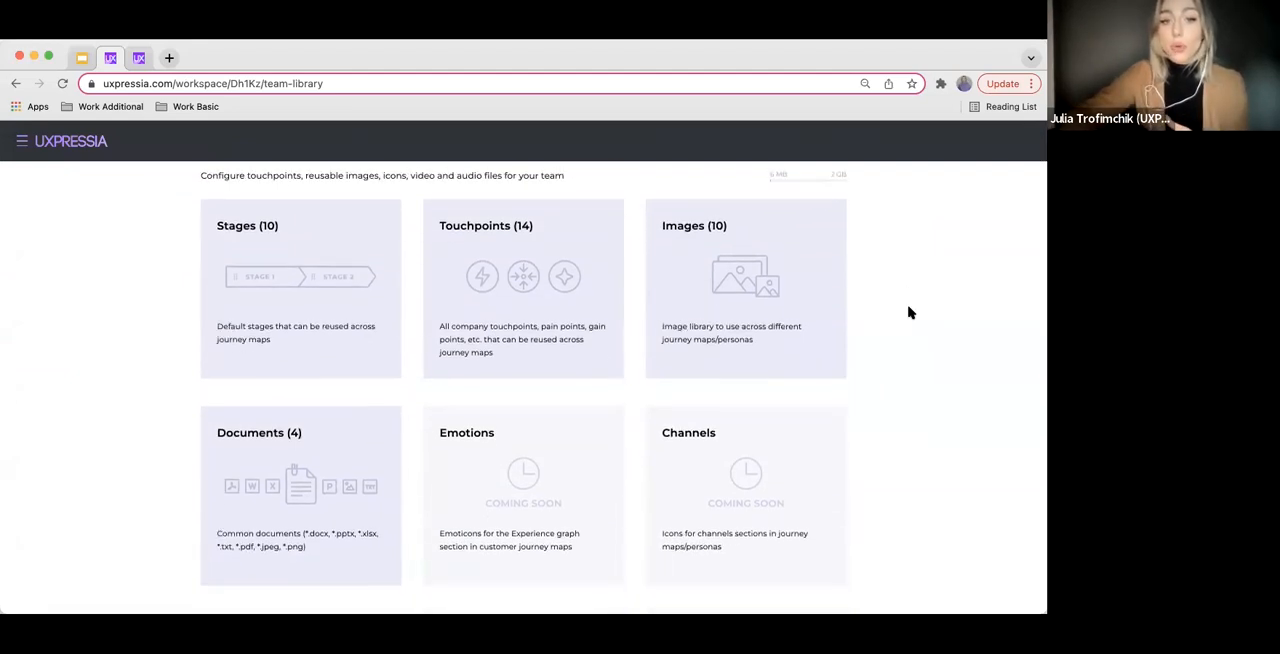
Examine the categories in the team library, from Stages and Touchpoints to Audio files and Templates
scroll(911, 313, up, 1)
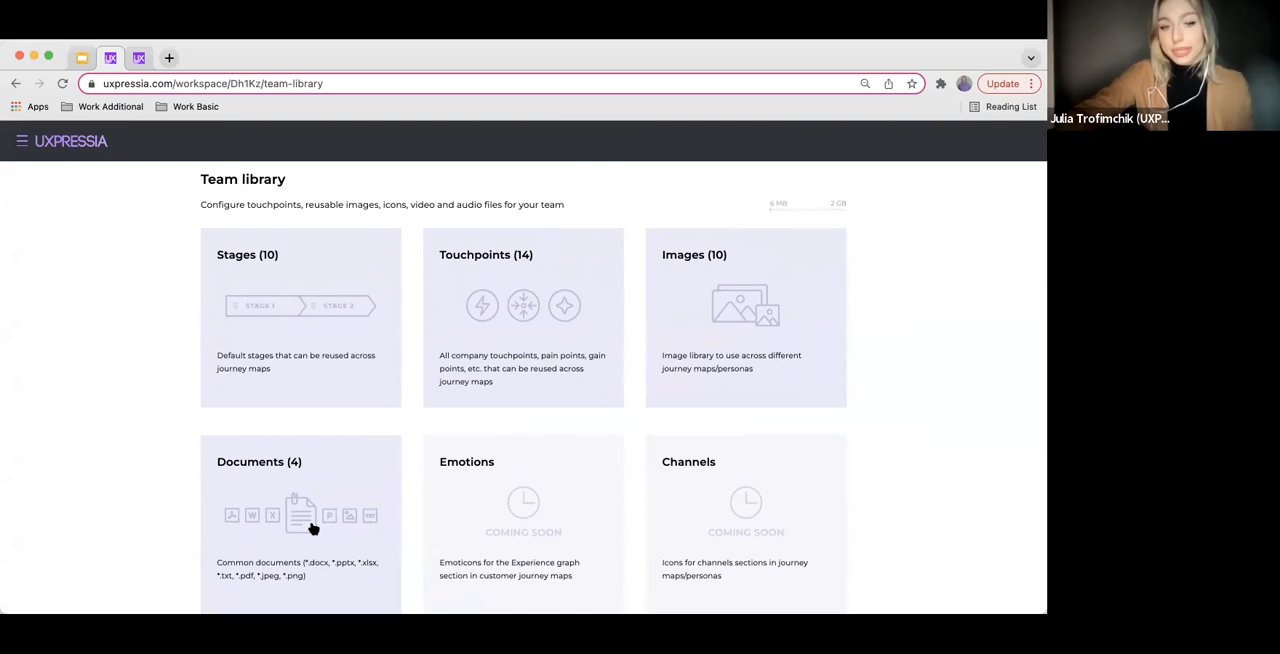
scroll(312, 528, down, 1)
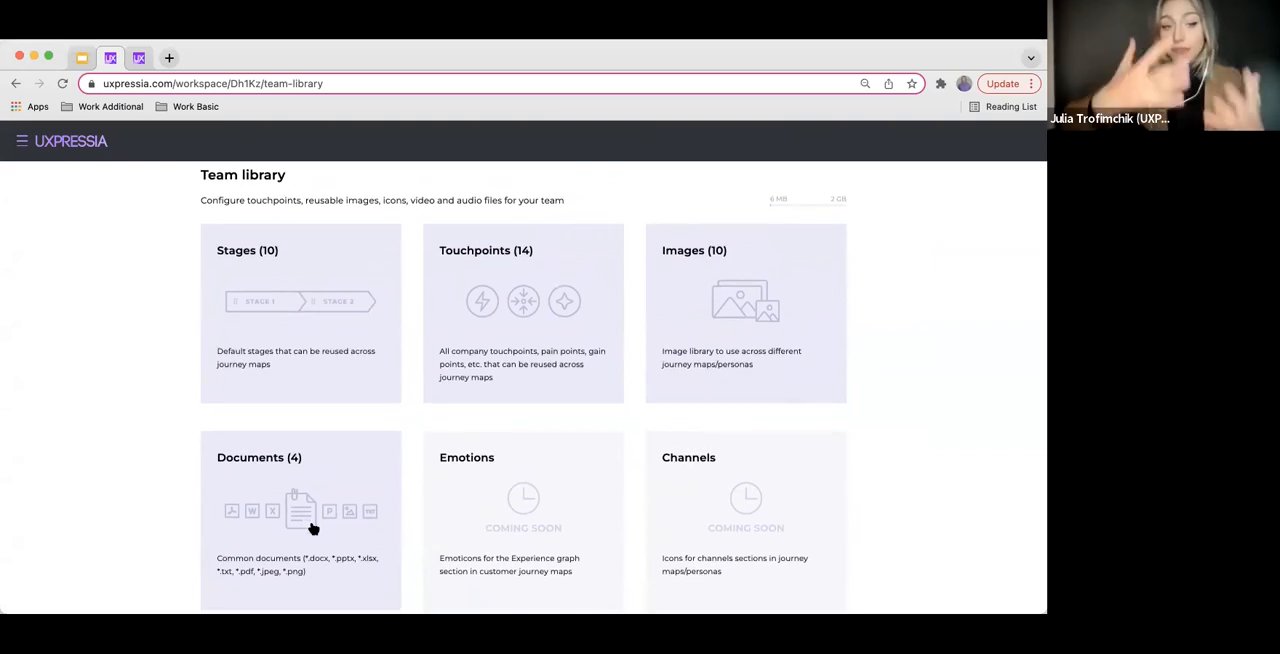
scroll(370, 533, down, 1)
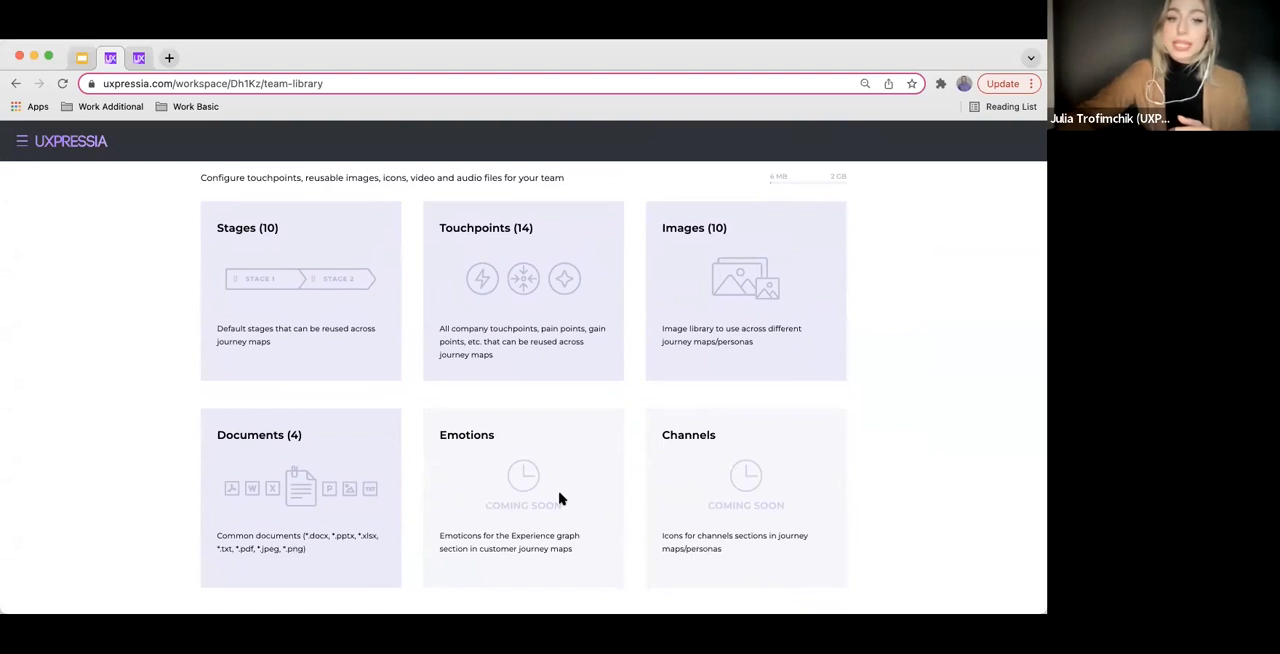
scroll(560, 495, down, 1)
scroll(560, 485, down, 5)
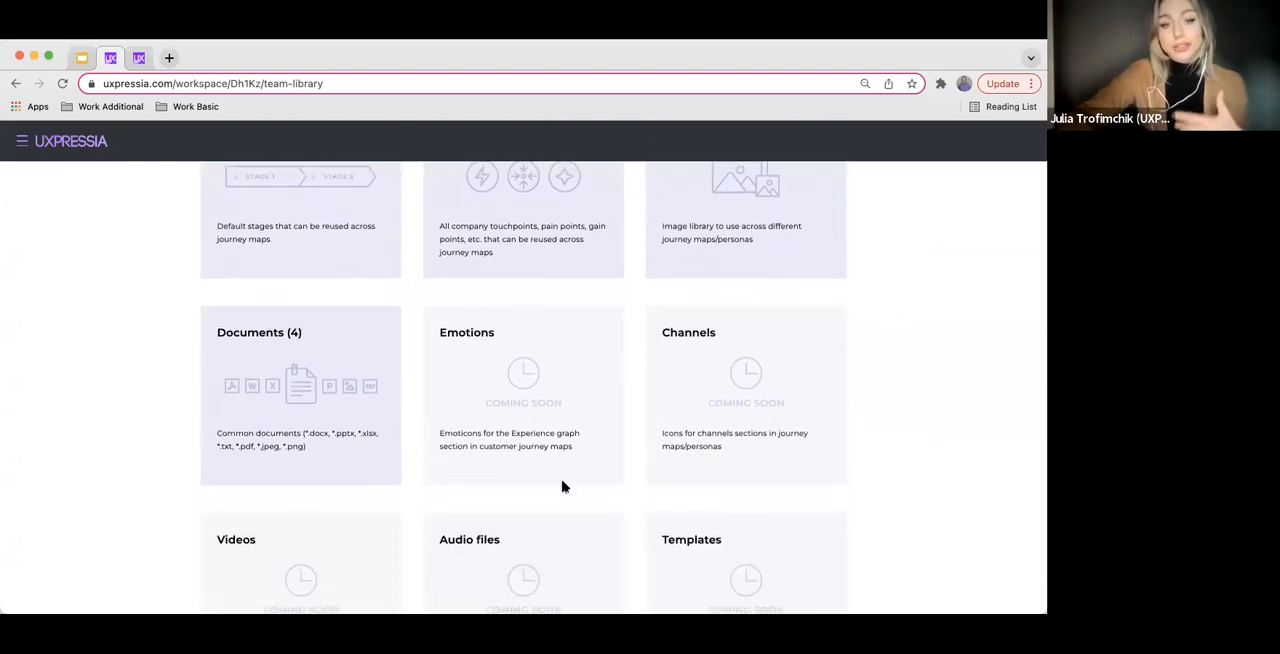
scroll(565, 487, down, 1)
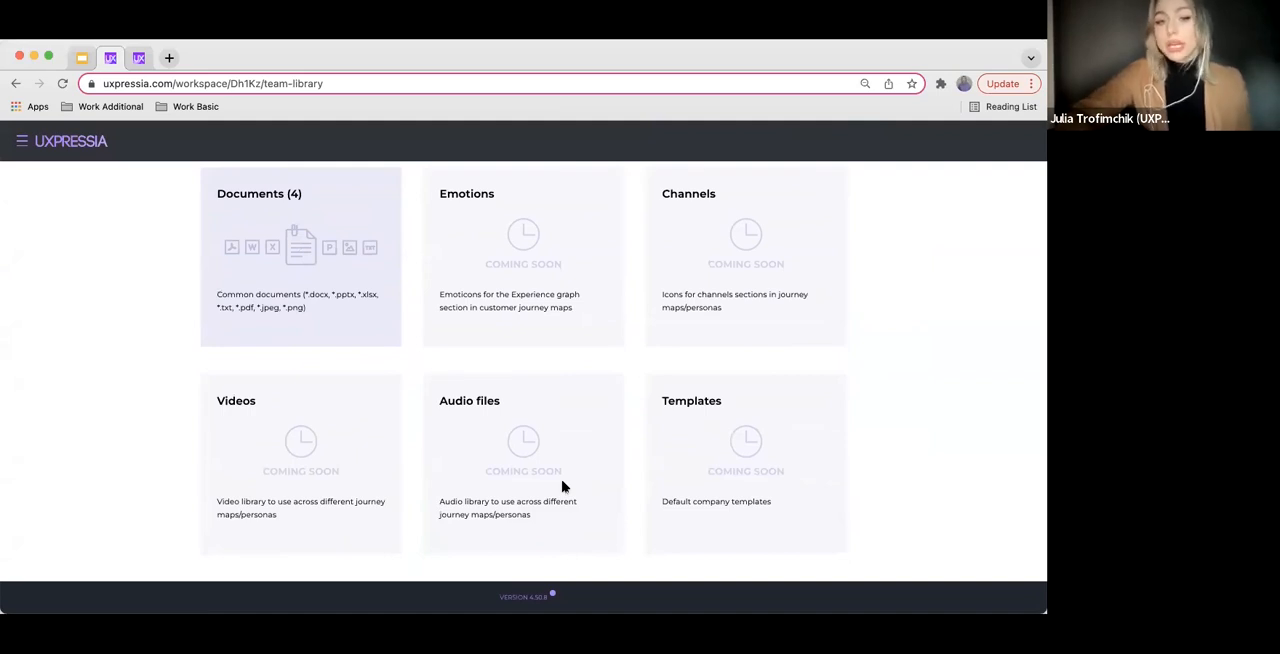
scroll(562, 486, up, 4)
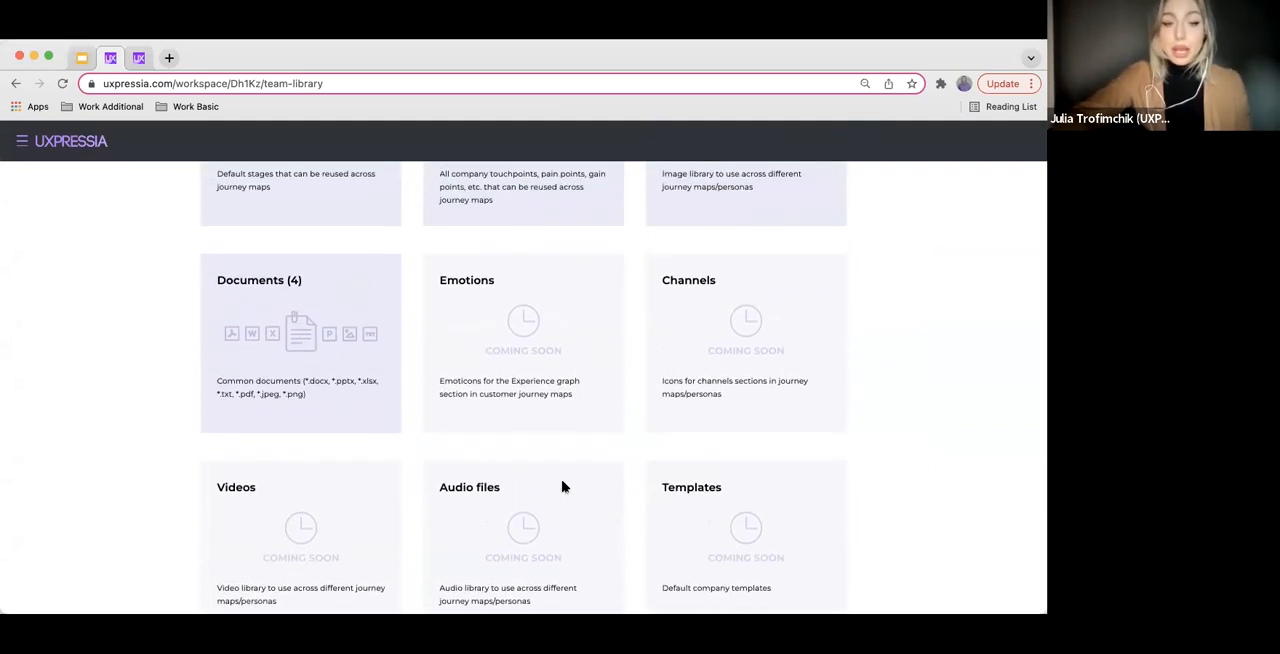
scroll(562, 486, up, 3)
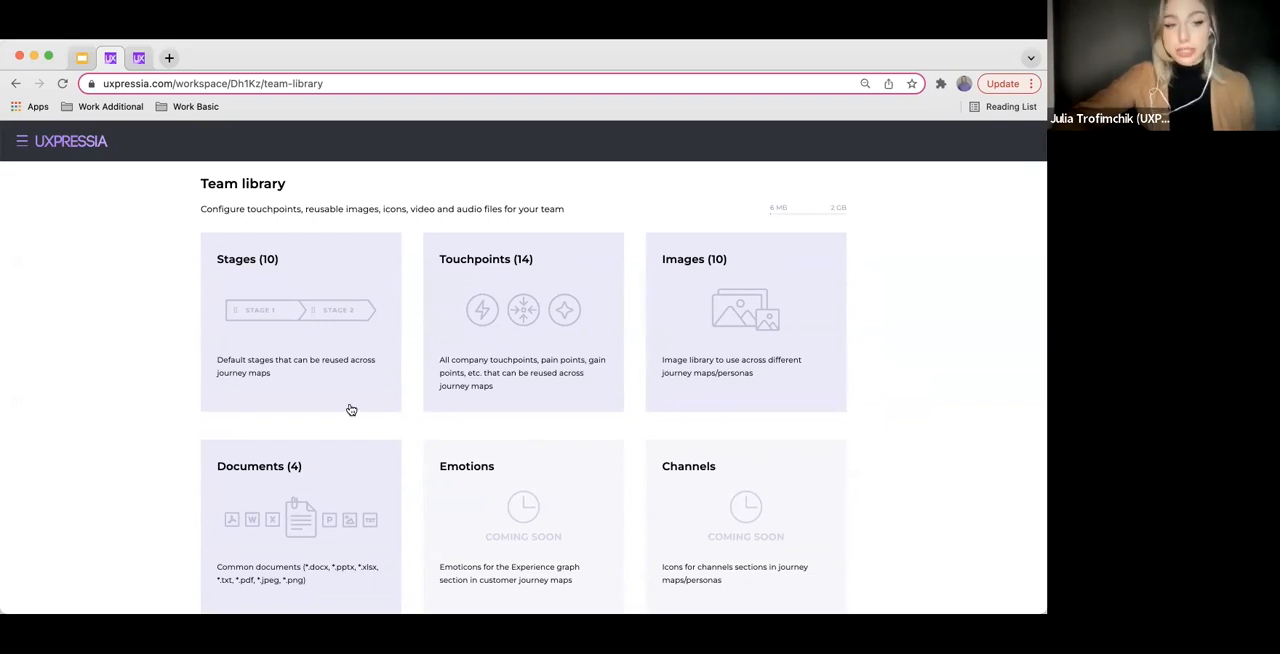
Open the Stages library, add a new stage with its default title and delete it again
click(320, 302)
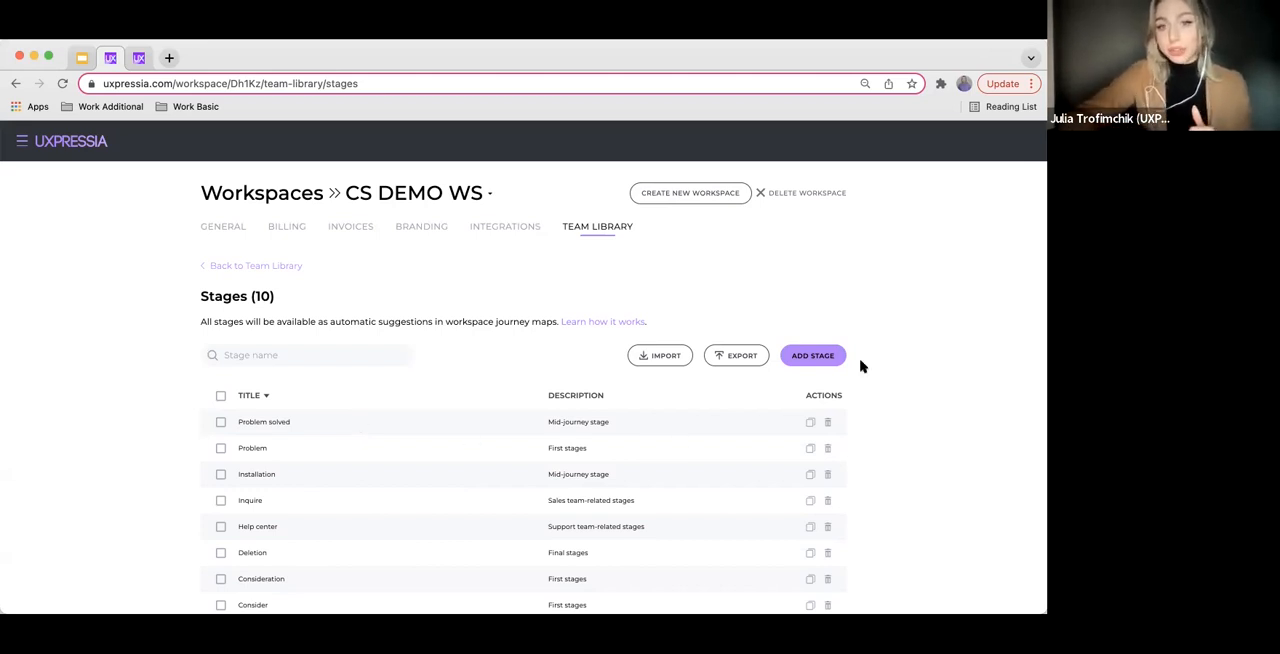
click(820, 359)
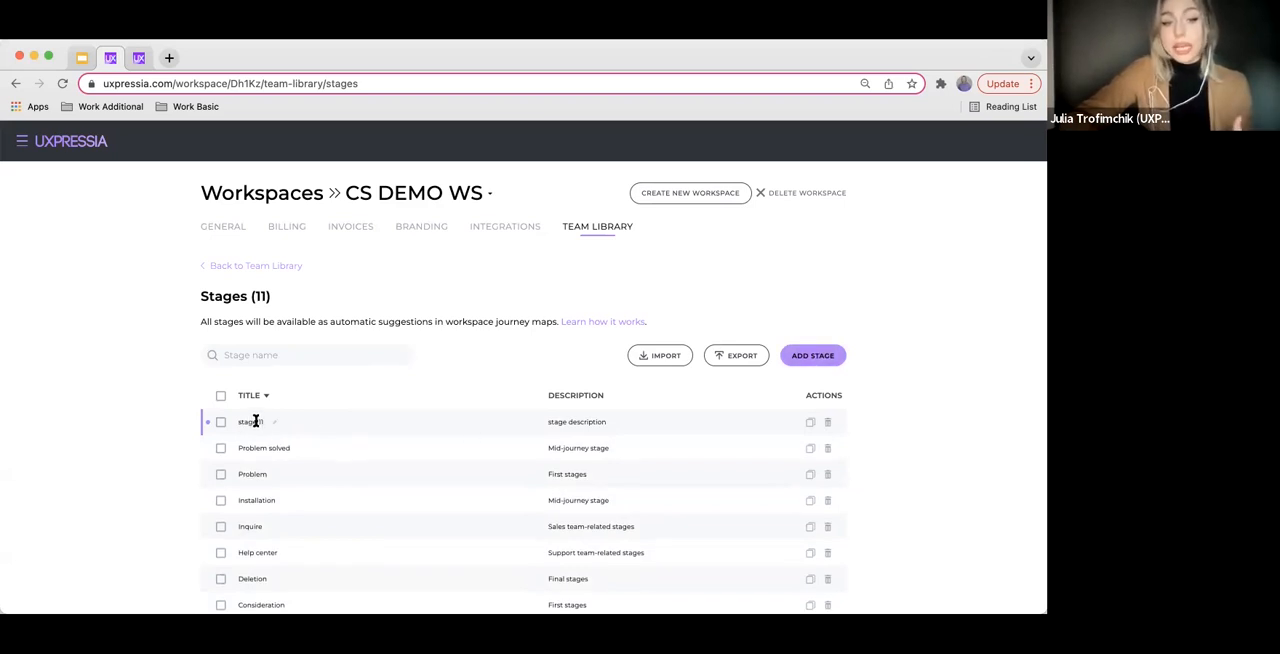
click(829, 423)
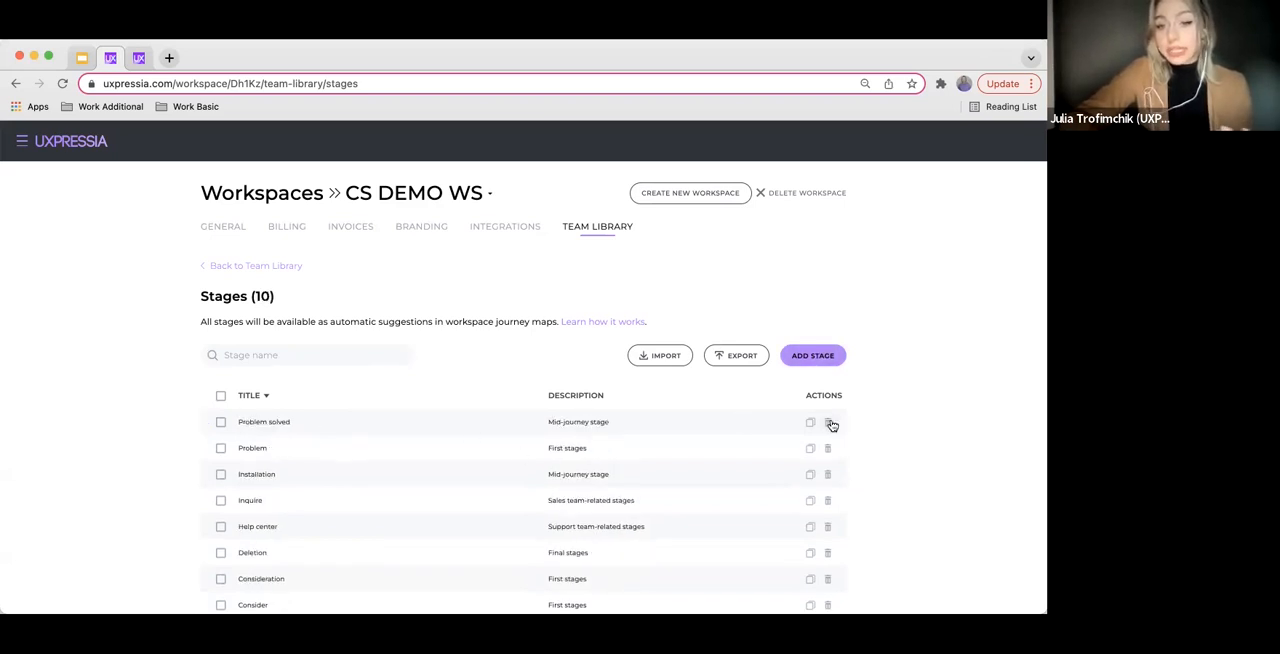
View the CSV import dialog for stages and close it without uploading a file
click(659, 360)
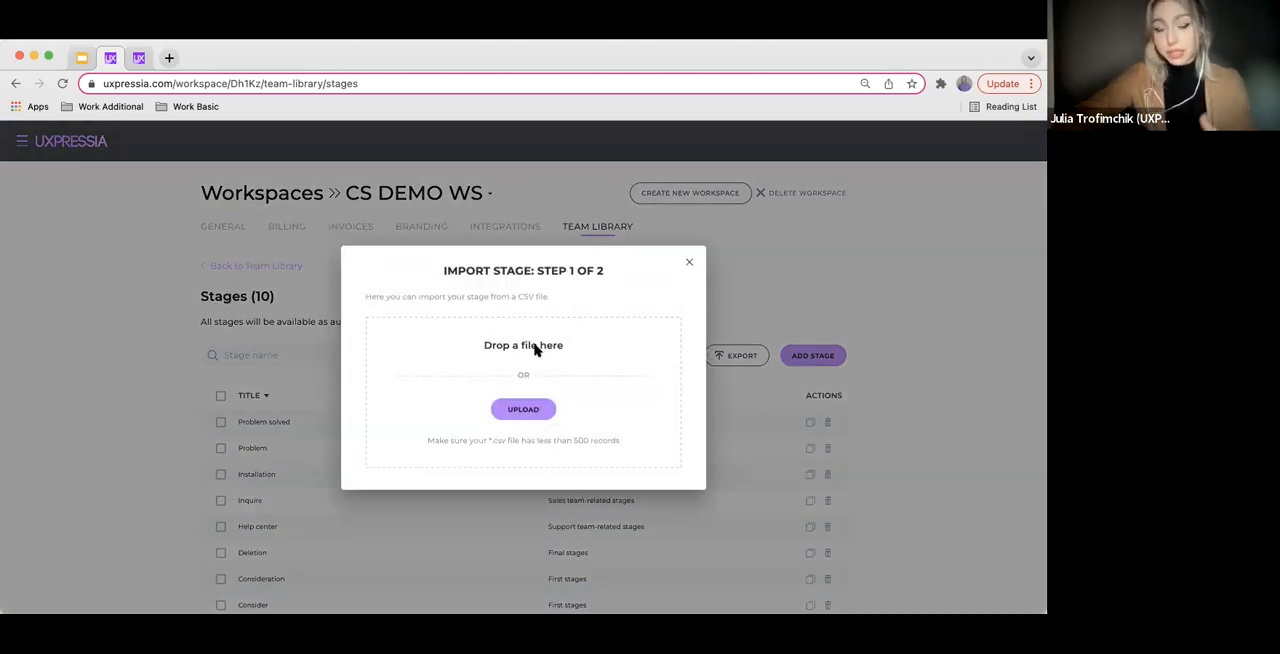
click(690, 265)
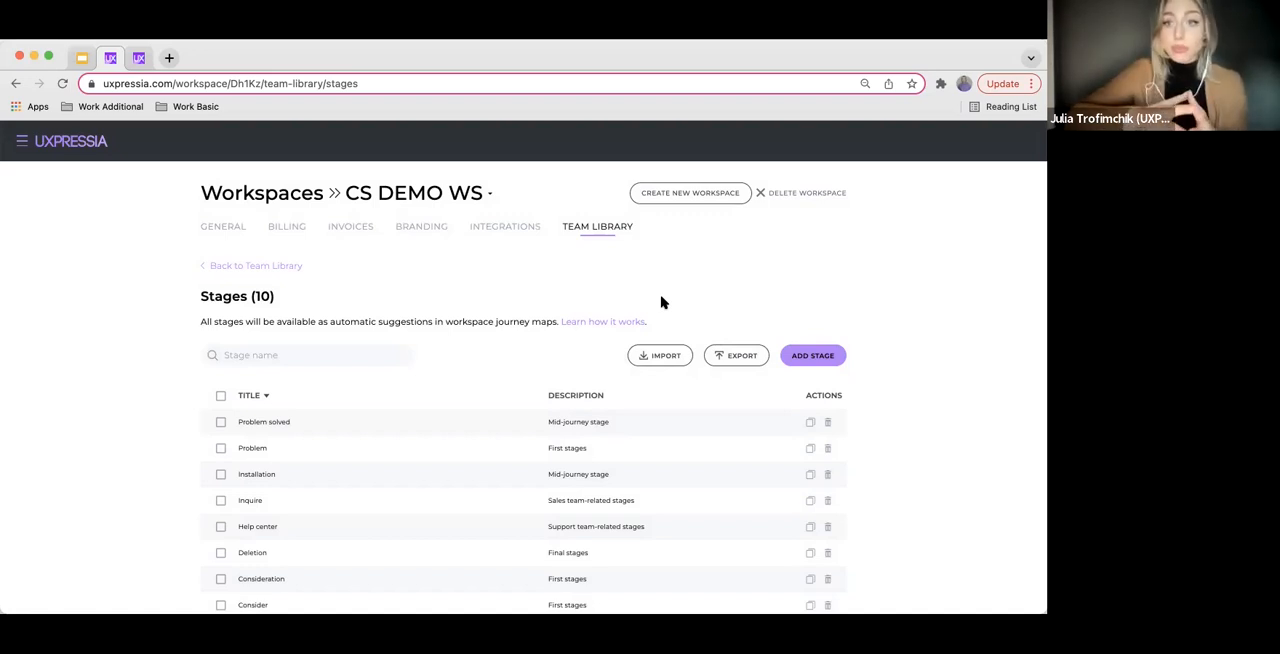
Go to the CS DEMO WS dashboard and open the SaaS support journey map inside the project of the same name
click(23, 142)
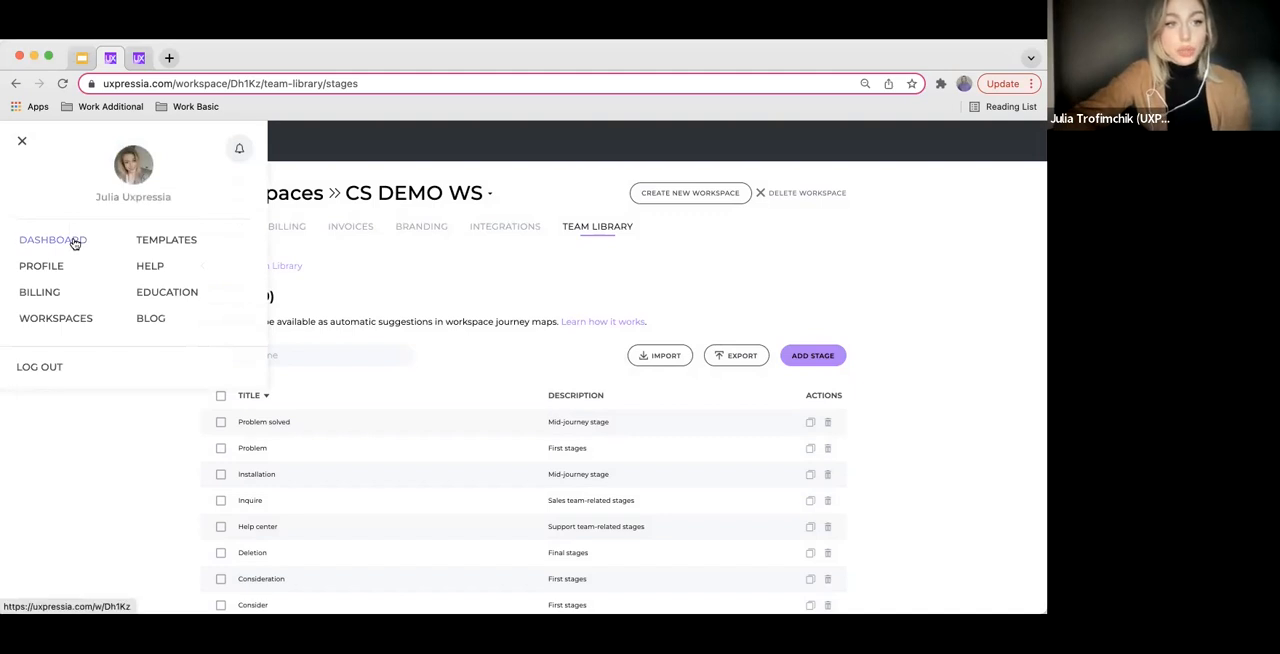
click(75, 243)
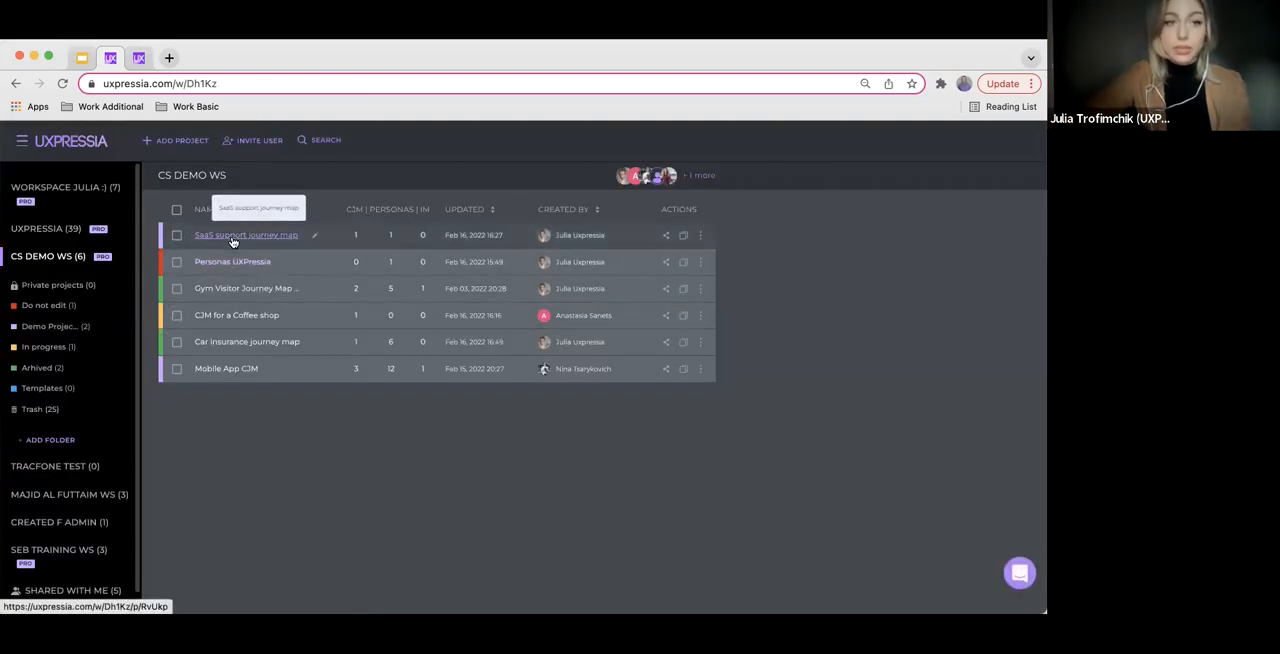
click(233, 238)
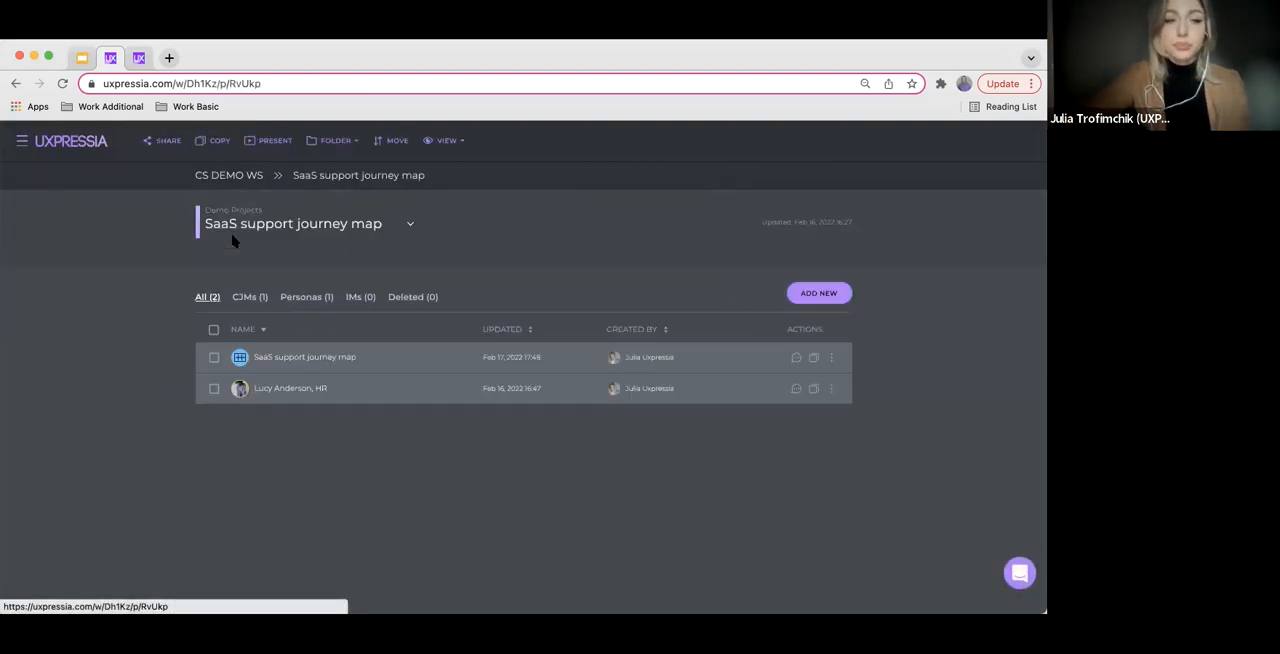
click(297, 359)
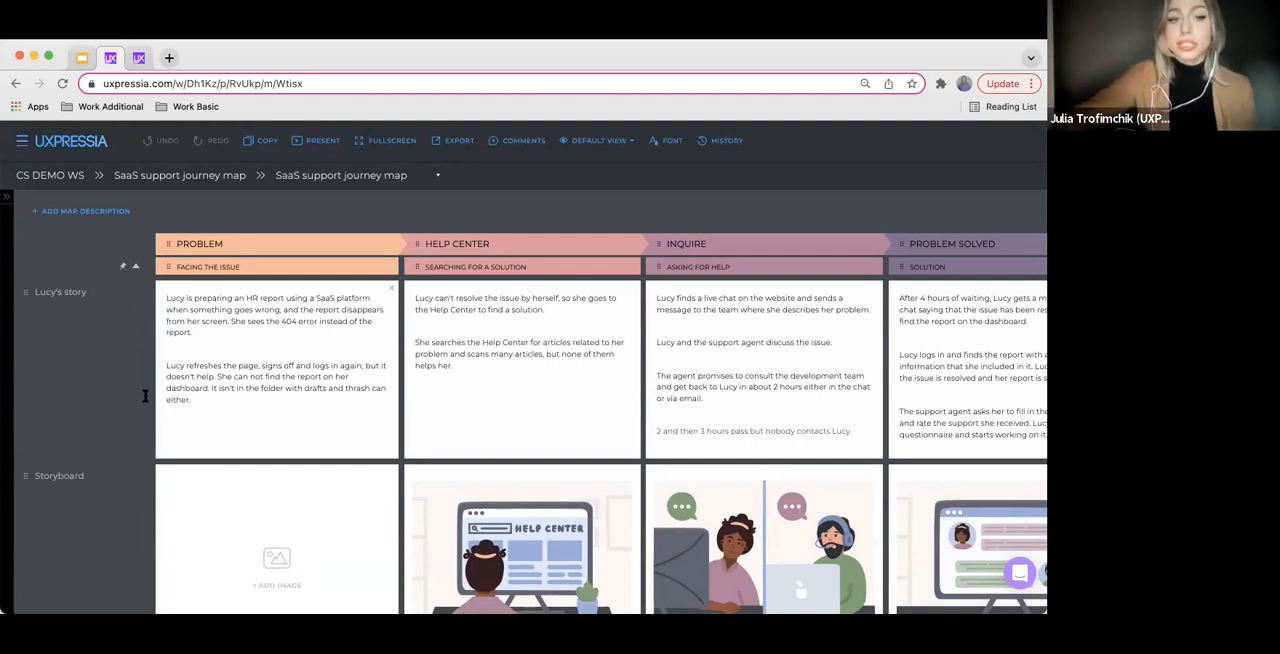
View the library stage suggestions for the Problem stage and its Facing the issue substage, leaving both titles as they are
click(213, 244)
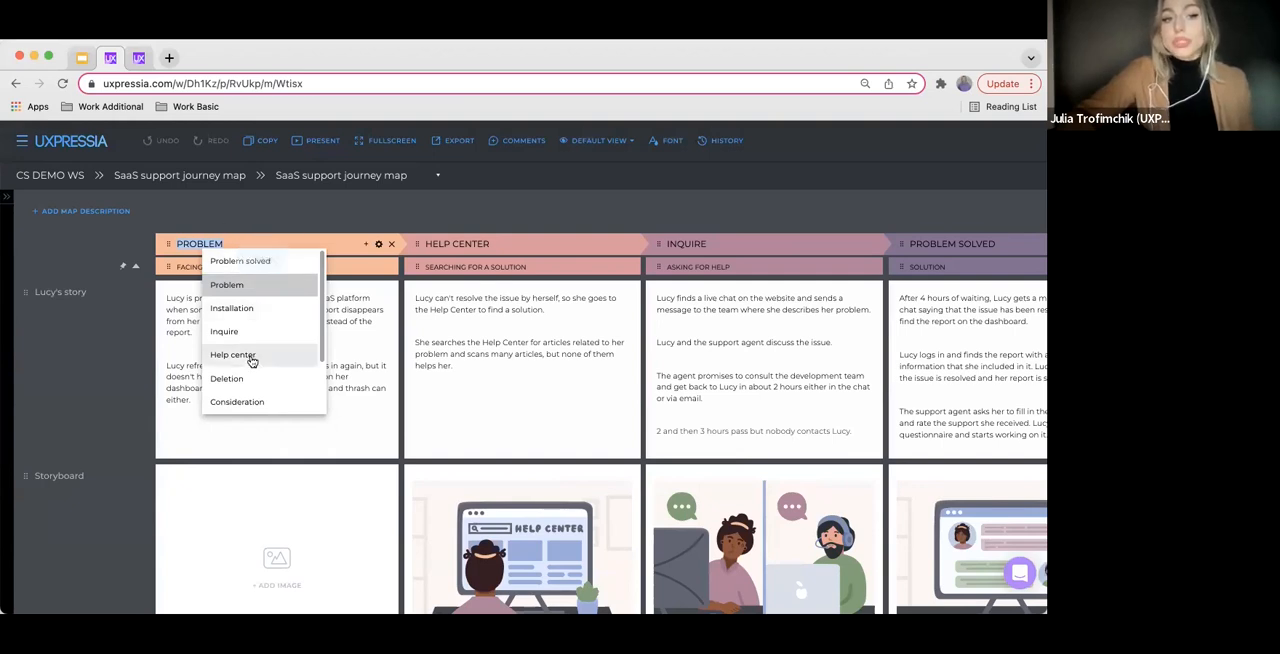
click(186, 268)
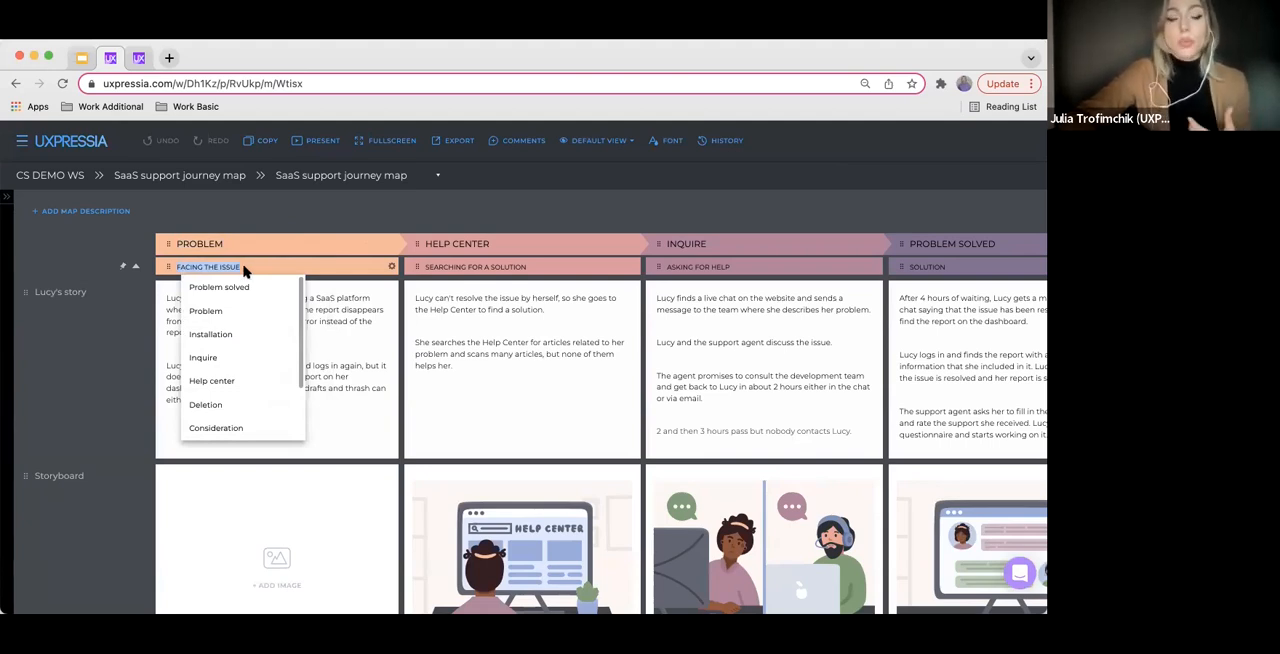
click(352, 305)
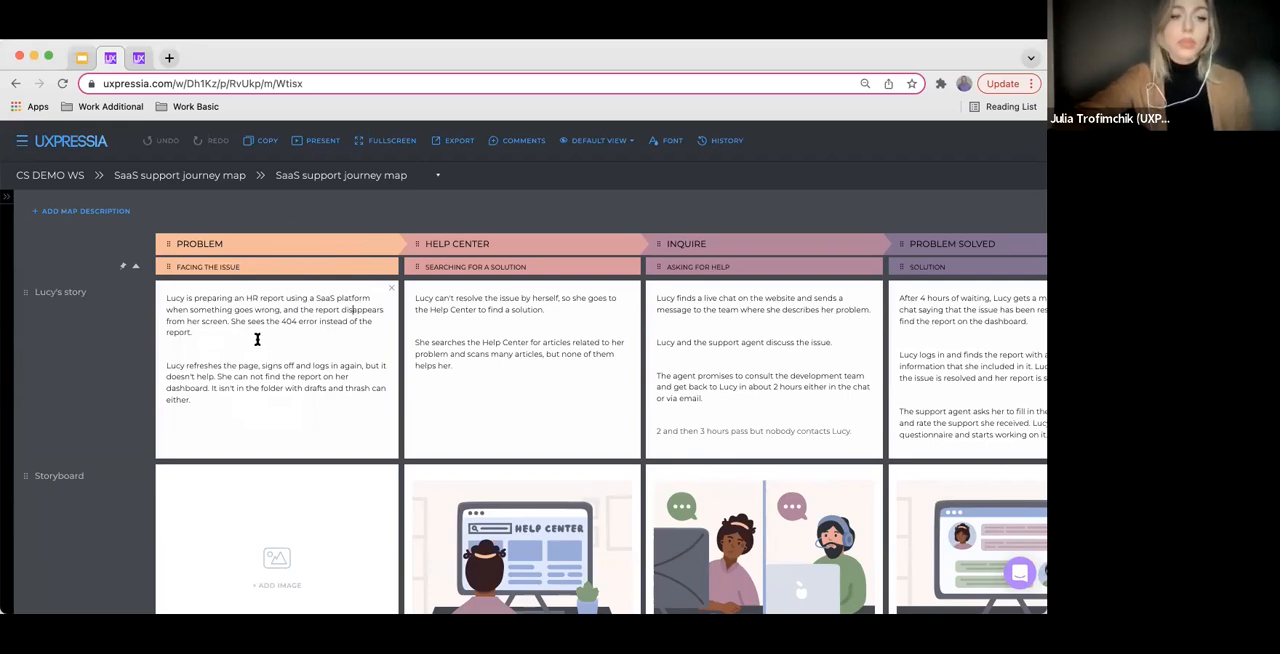
Return to the CS DEMO WS workspace settings and open Touchpoints in its team library
click(21, 141)
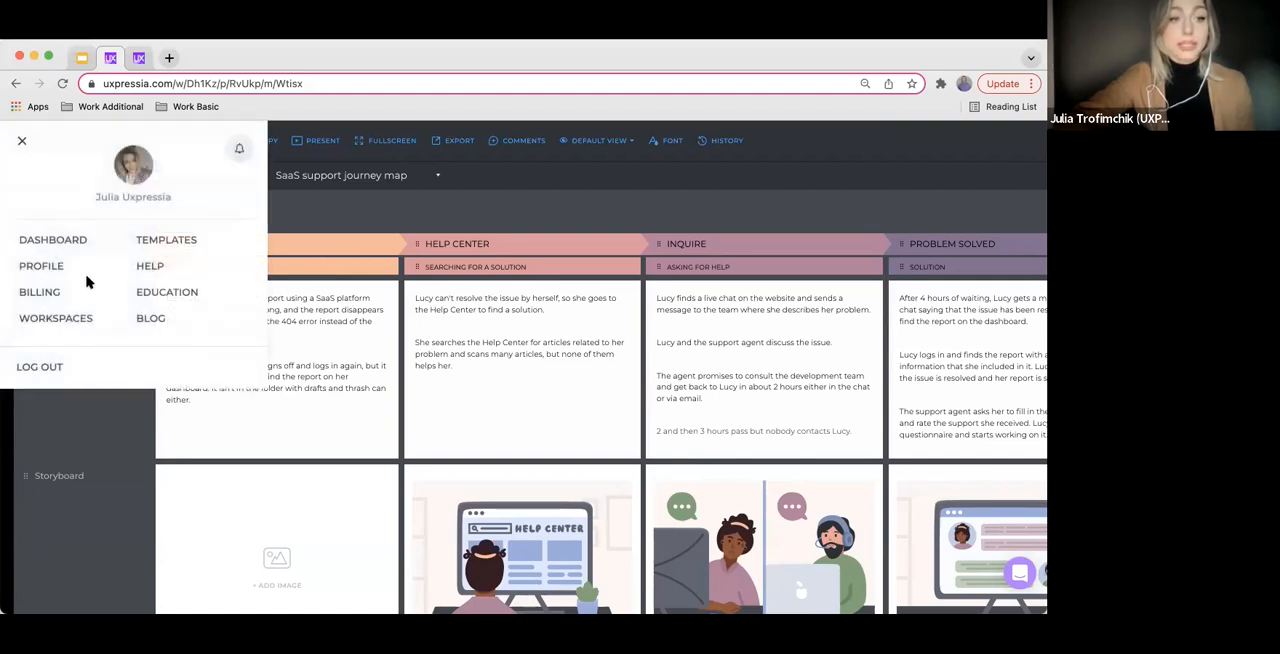
click(73, 322)
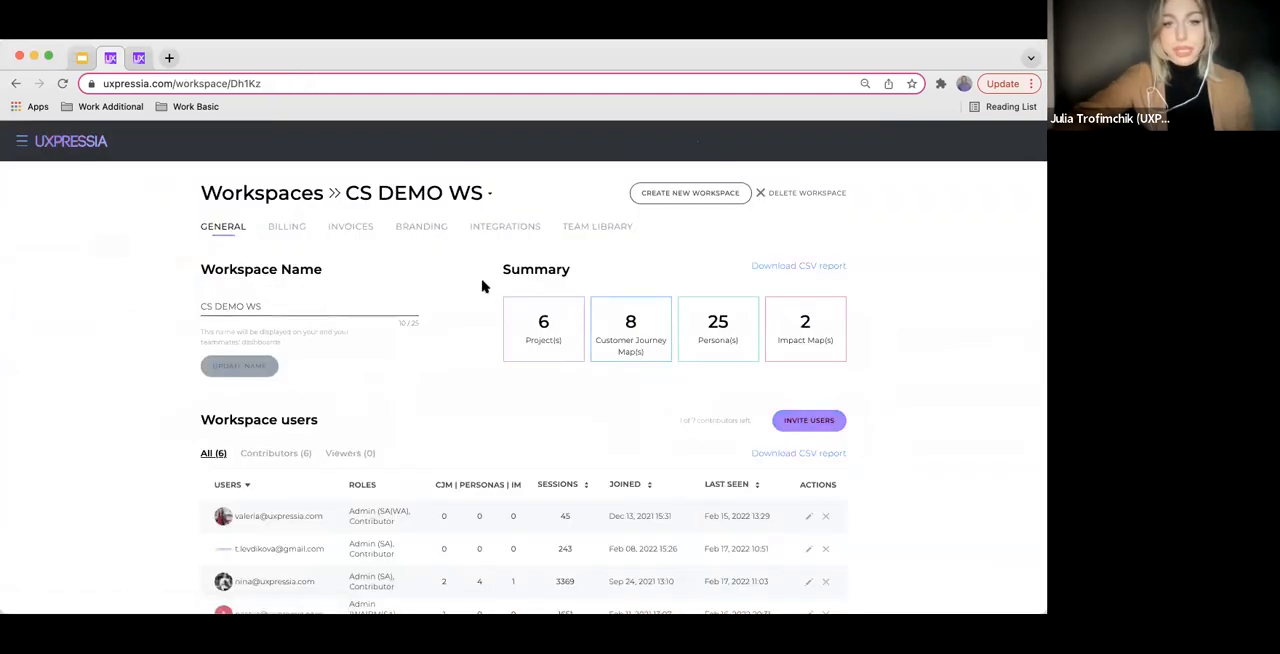
click(618, 229)
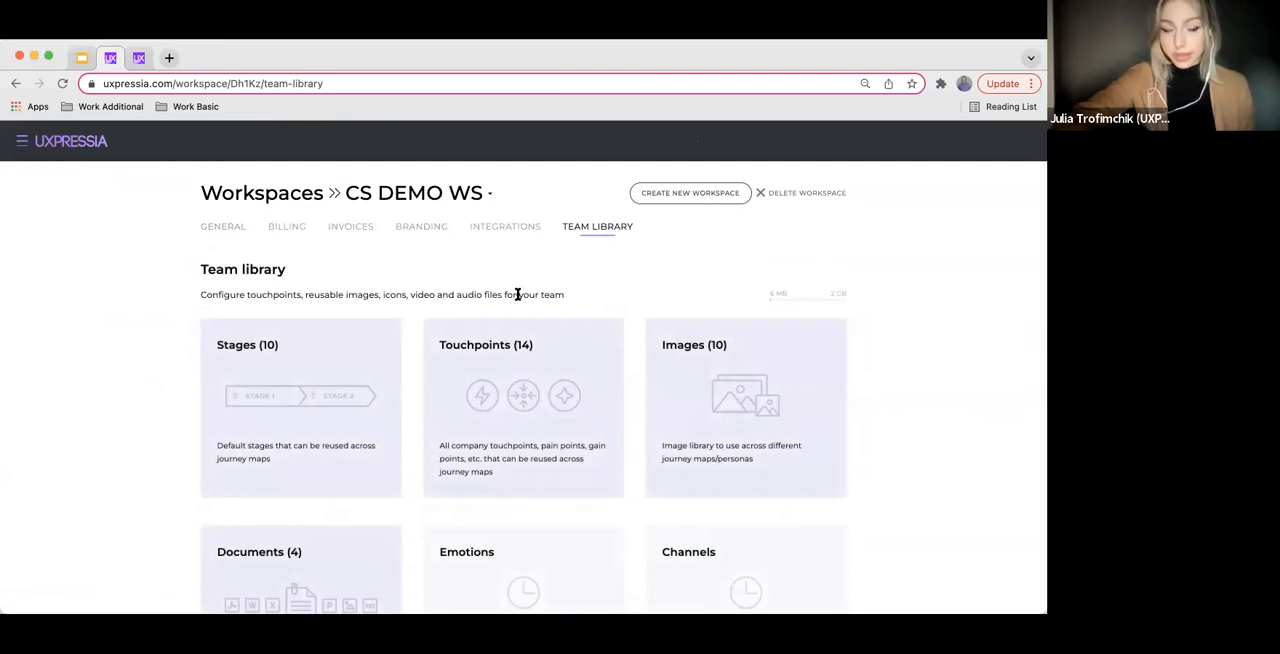
click(500, 397)
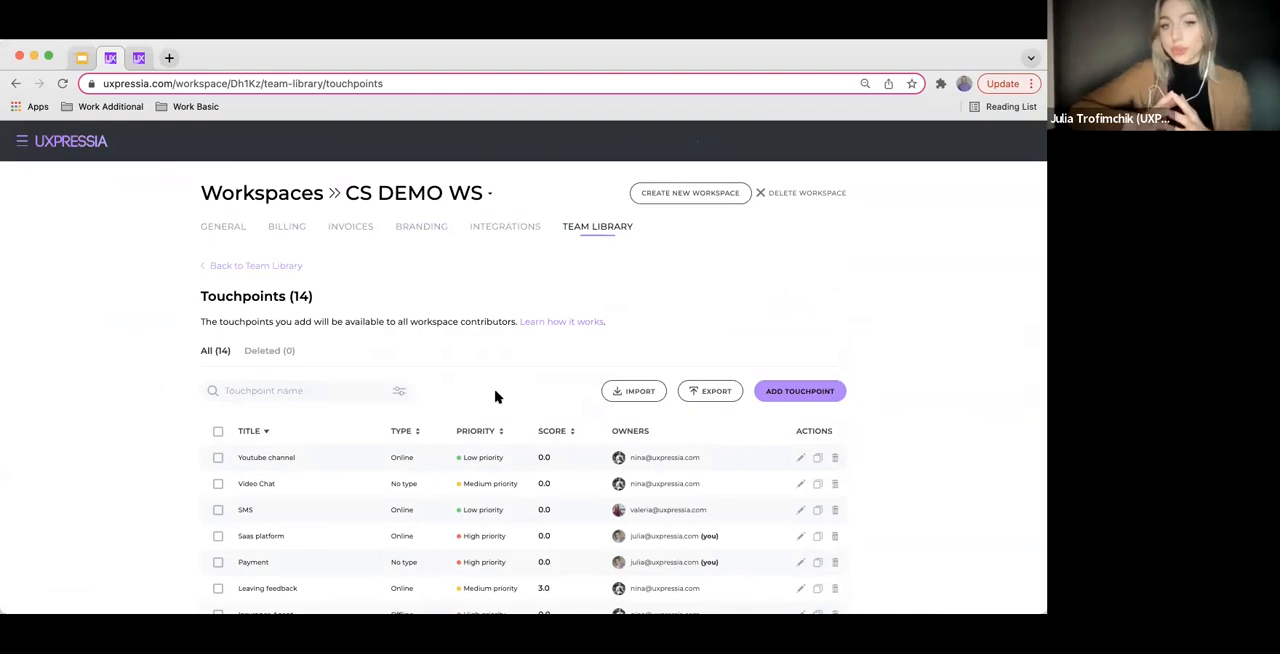
Open a blank touchpoint form, examine its general and additional information fields, and return to all touchpoints without saving
scroll(750, 348, down, 1)
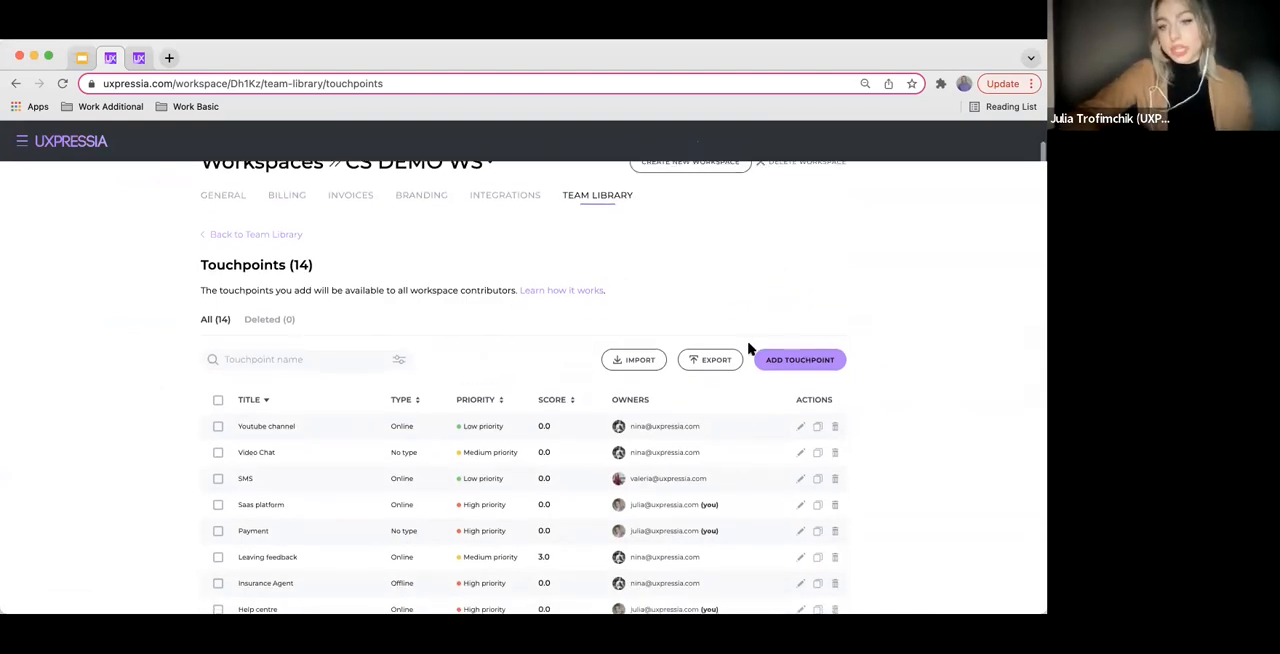
click(785, 362)
scroll(603, 440, down, 1)
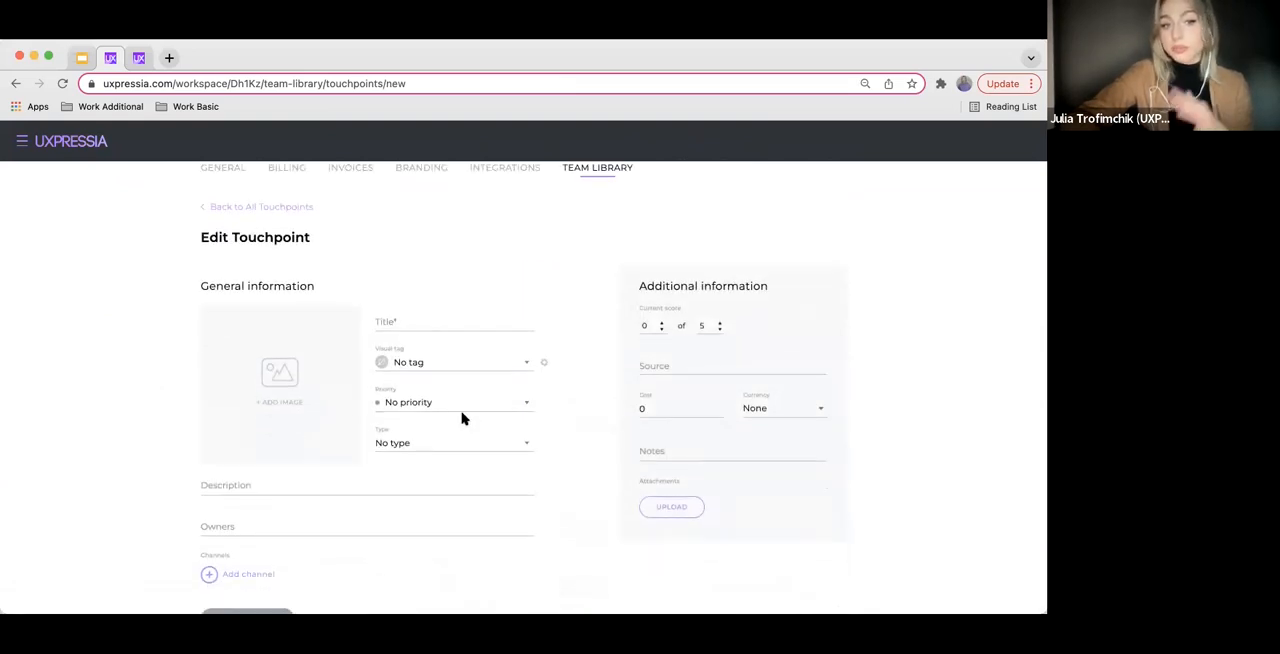
scroll(418, 395, down, 1)
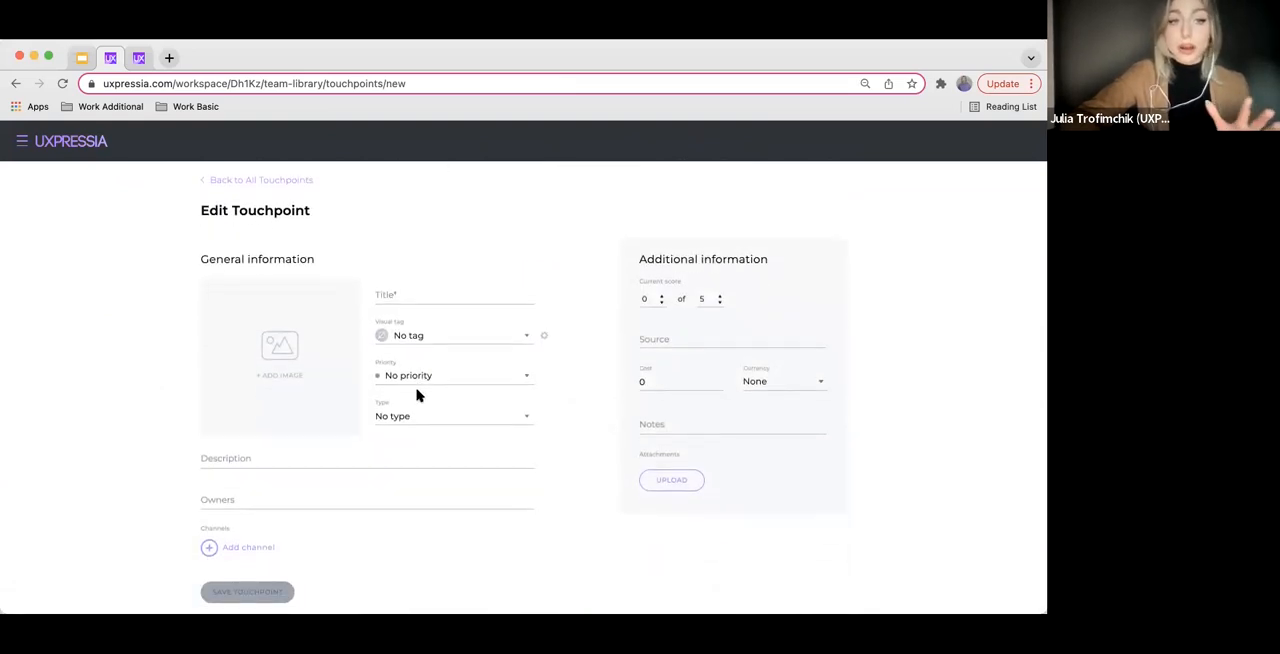
click(201, 188)
View the CSV import dialog for touchpoints and close it without uploading a file
scroll(286, 411, down, 1)
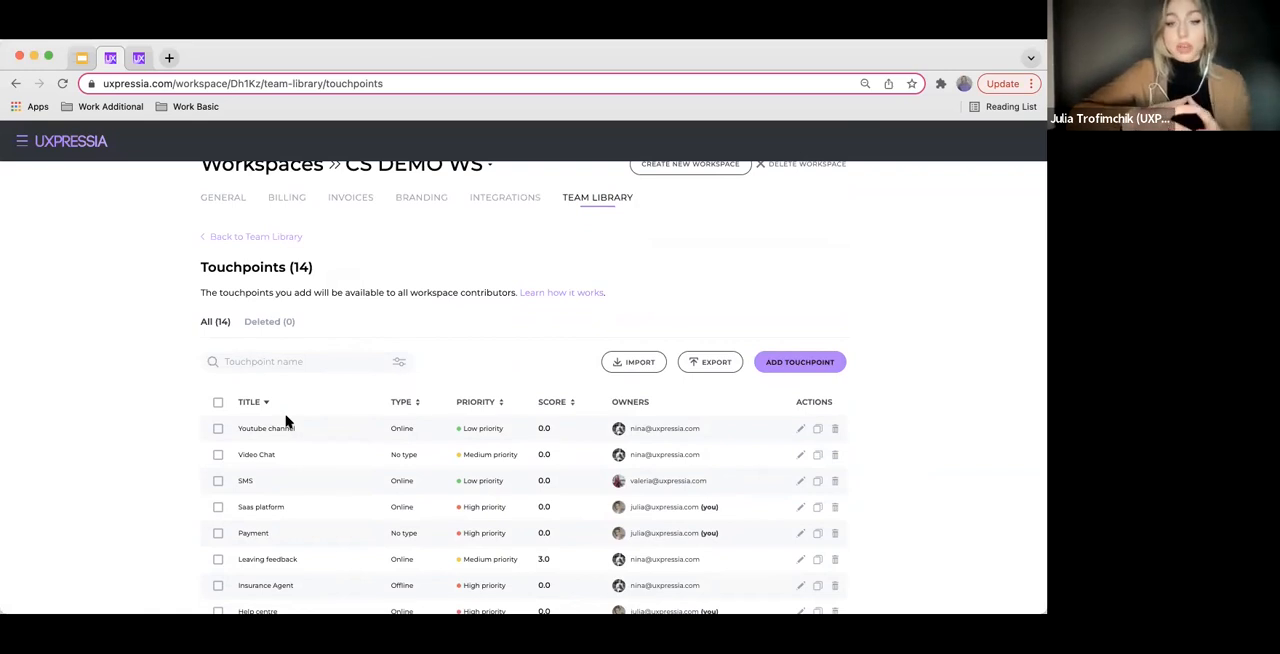
click(621, 366)
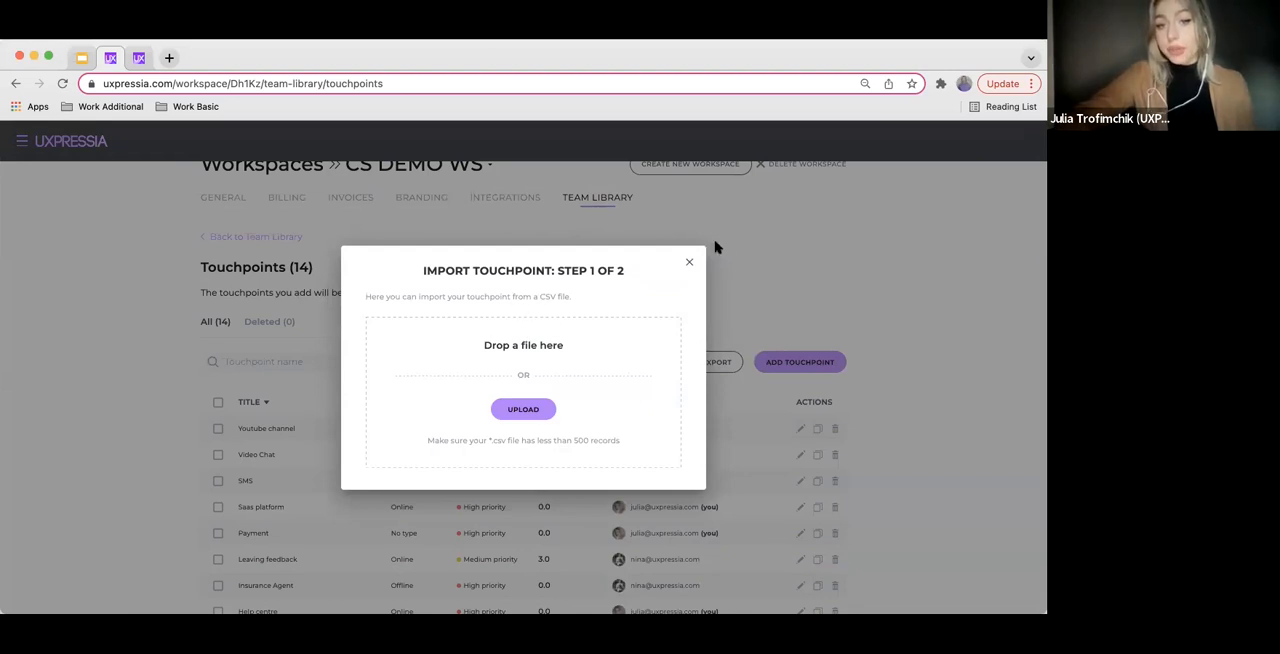
click(689, 264)
Sort the touchpoints by score from highest to lowest and open the Getting assistance touchpoint for editing
scroll(557, 366, down, 1)
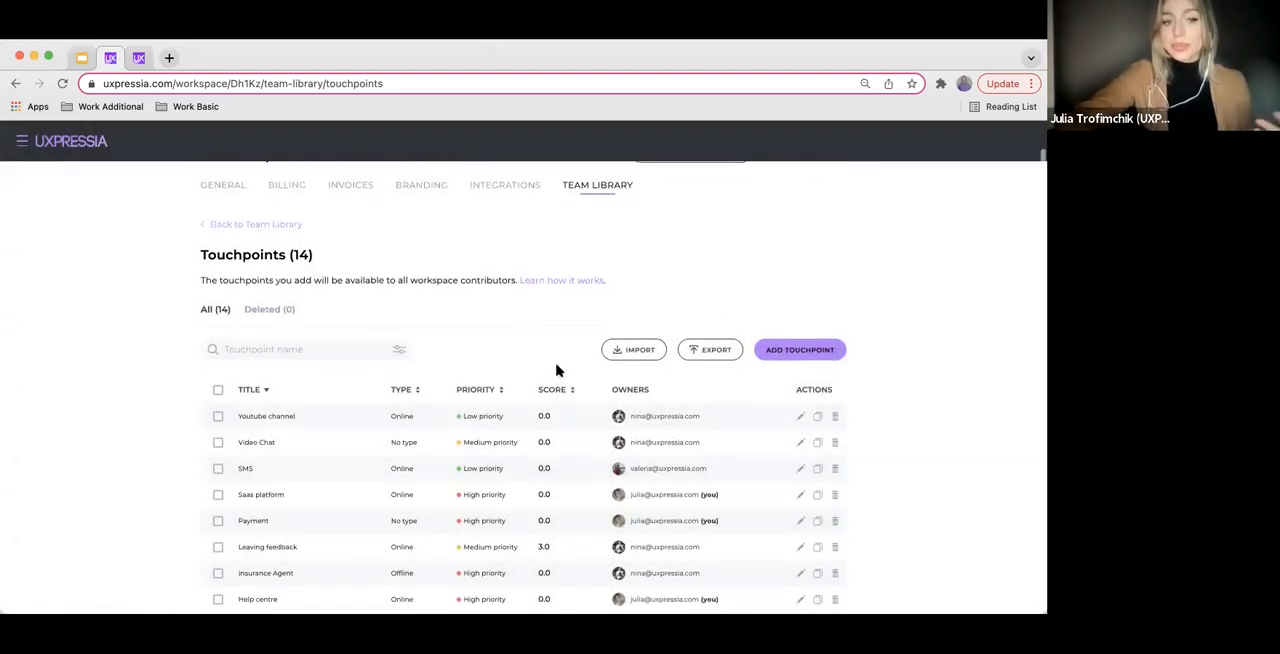
click(572, 376)
click(572, 377)
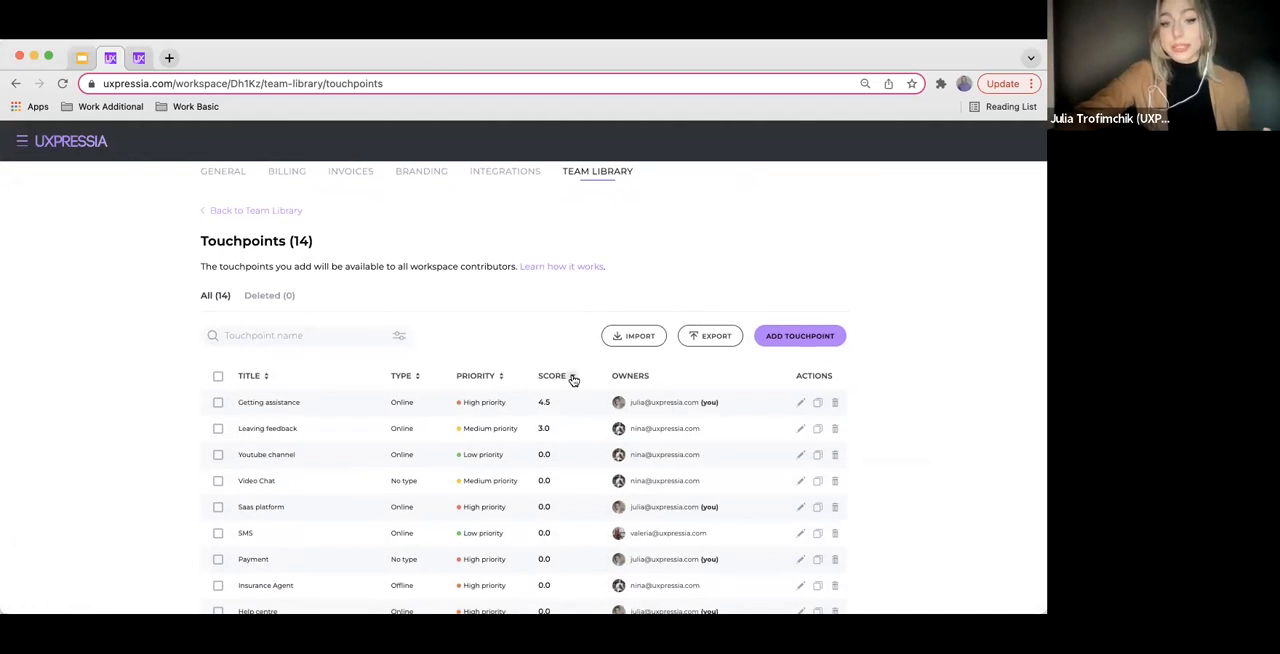
click(800, 403)
scroll(476, 421, down, 1)
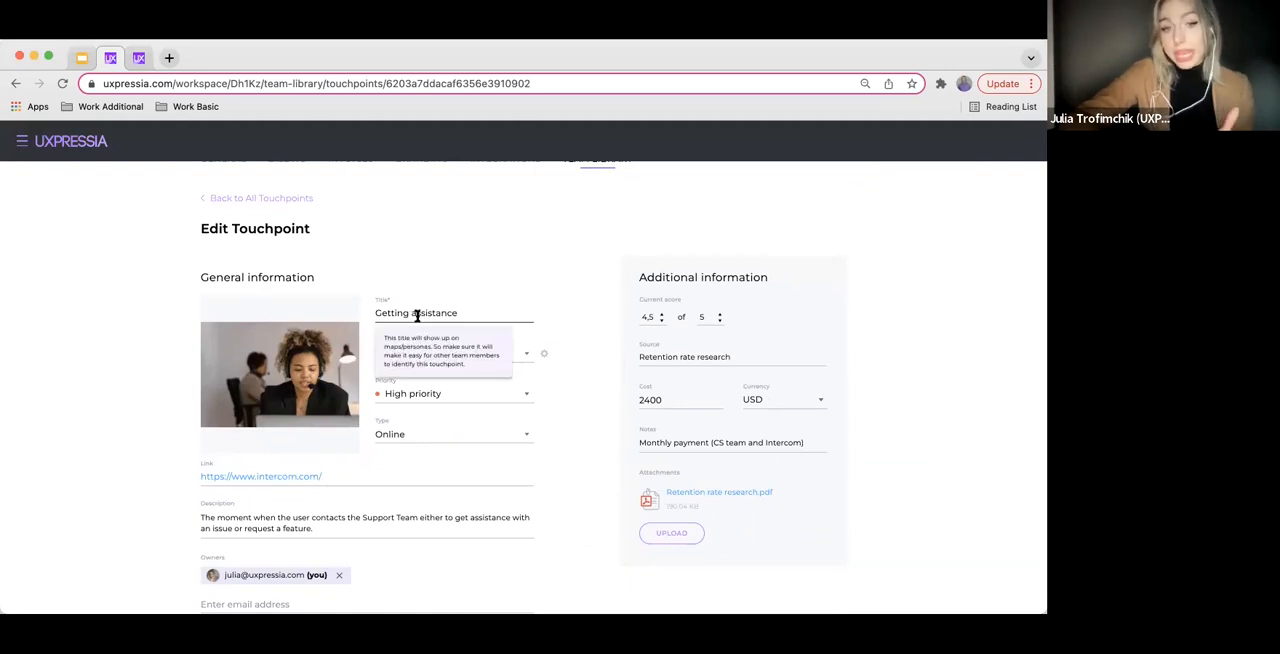
Examine the priority and type options of the Getting assistance touchpoint without changing them, and look over its remaining details
click(523, 401)
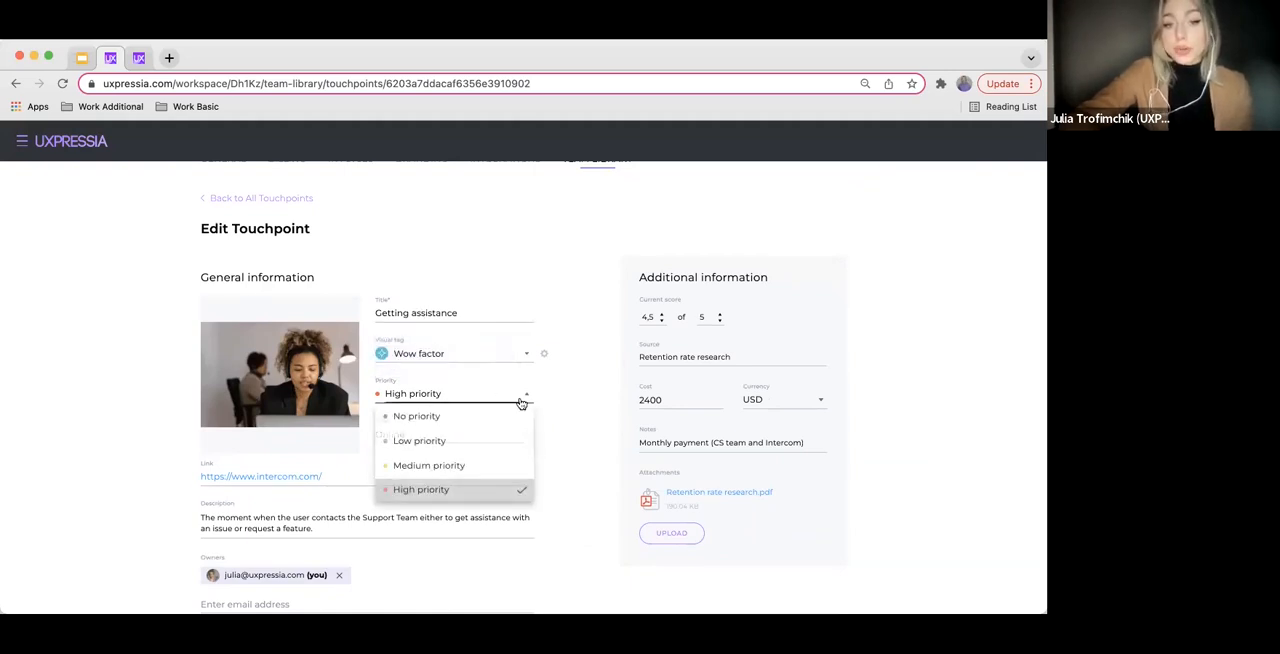
click(577, 451)
click(523, 437)
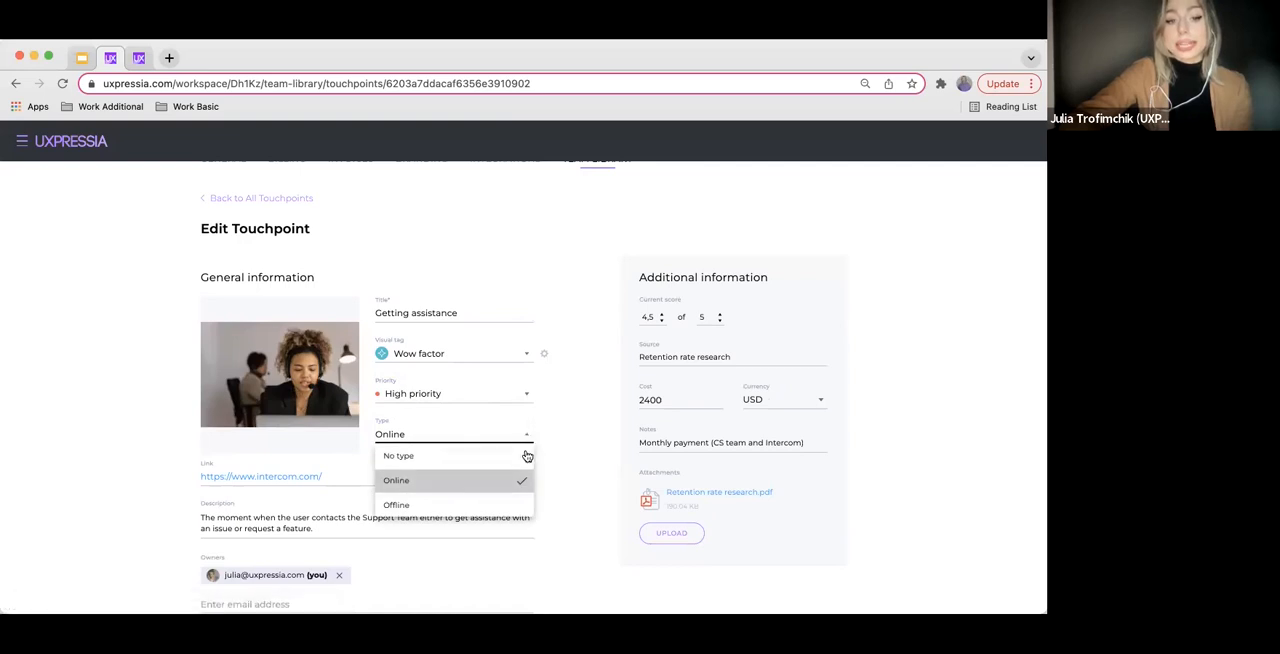
click(588, 445)
scroll(588, 445, down, 1)
scroll(588, 445, down, 2)
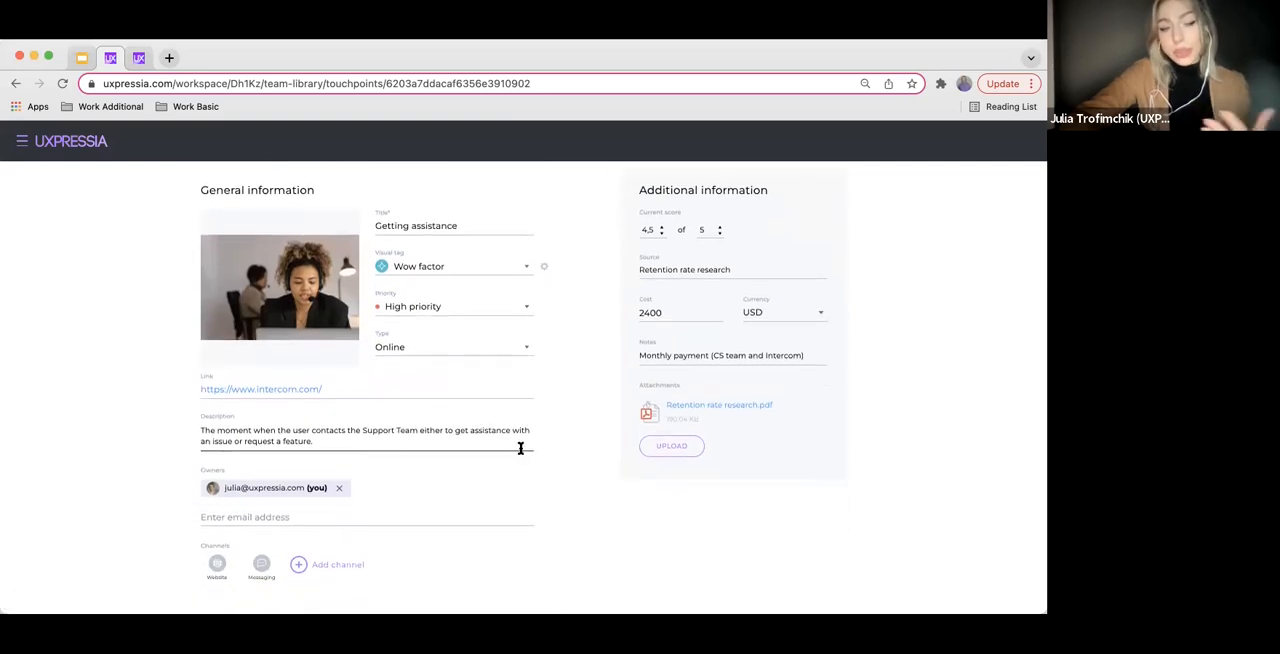
Examine the description, owners and channels fields of the Getting assistance touchpoint without changing them
click(281, 434)
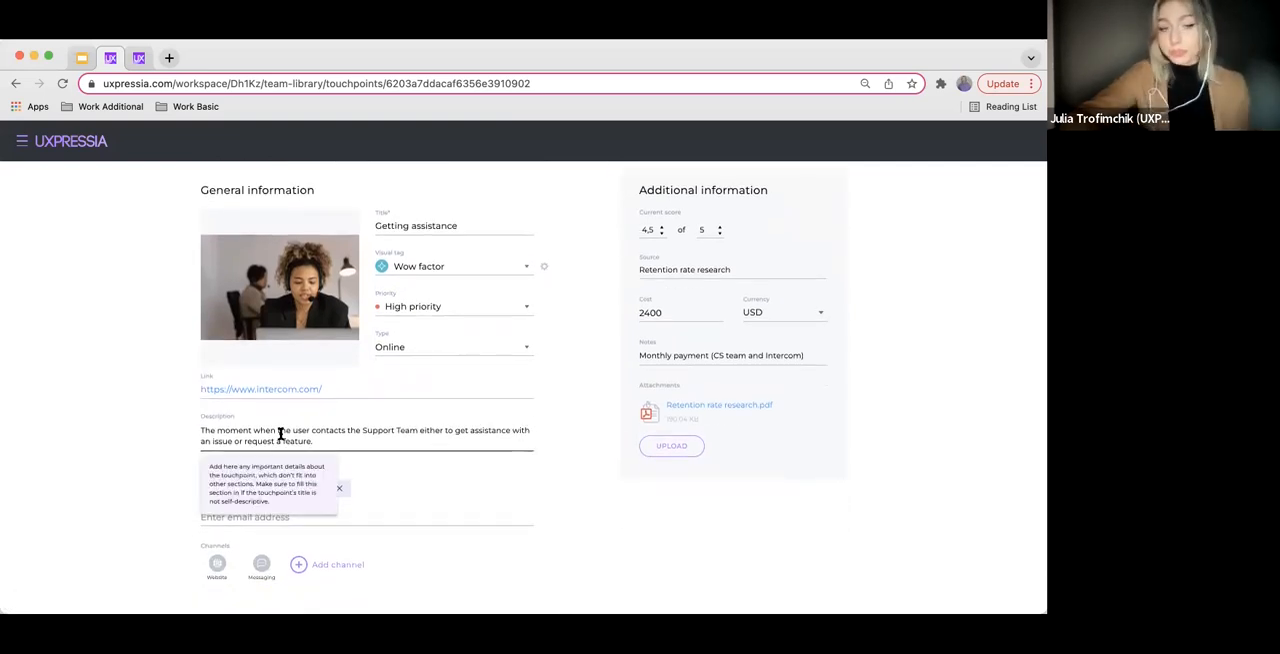
click(437, 483)
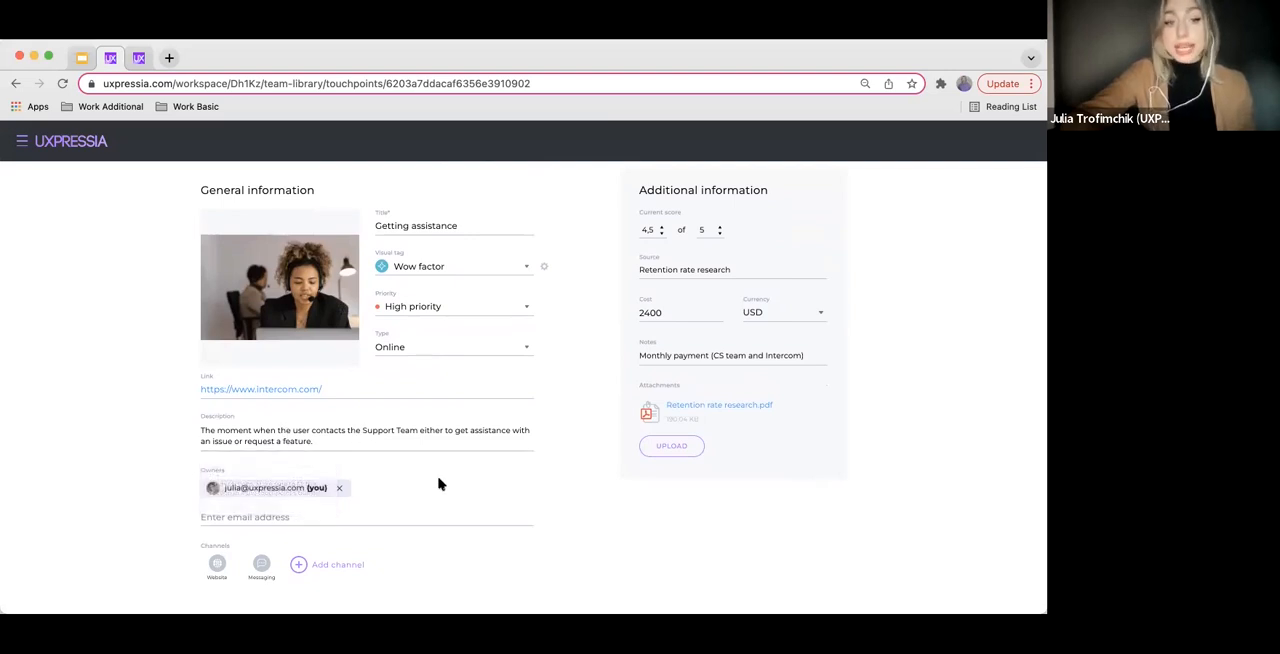
scroll(440, 483, down, 1)
scroll(479, 462, down, 1)
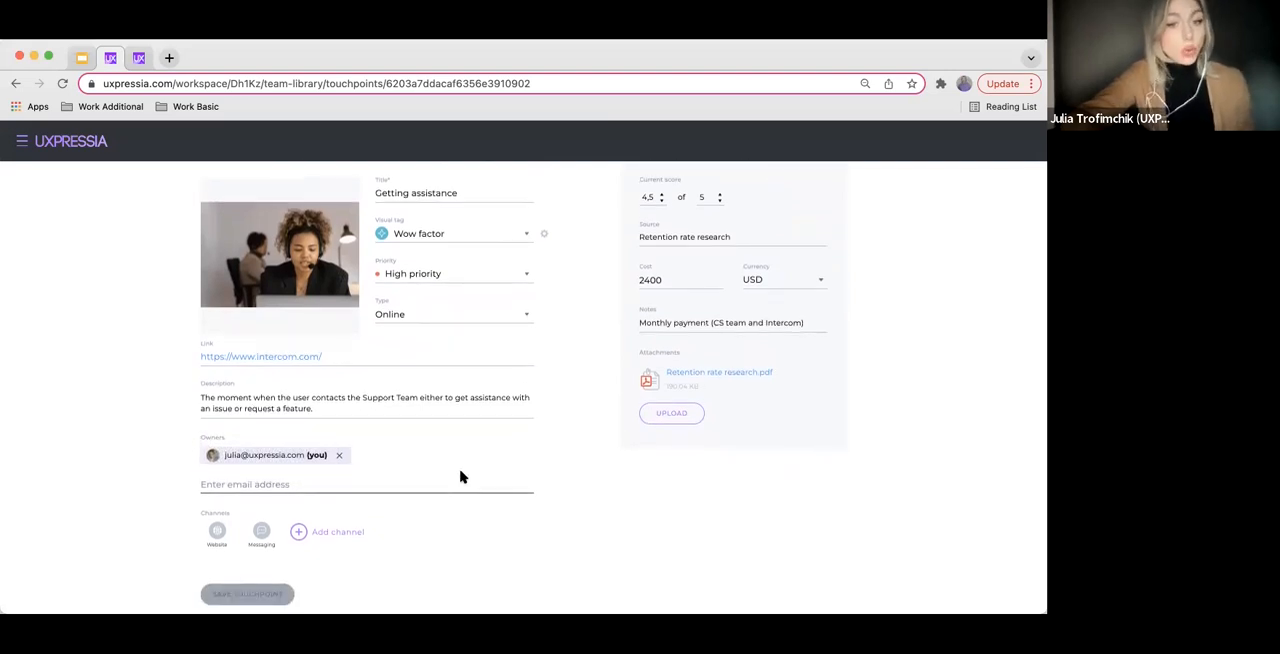
click(414, 477)
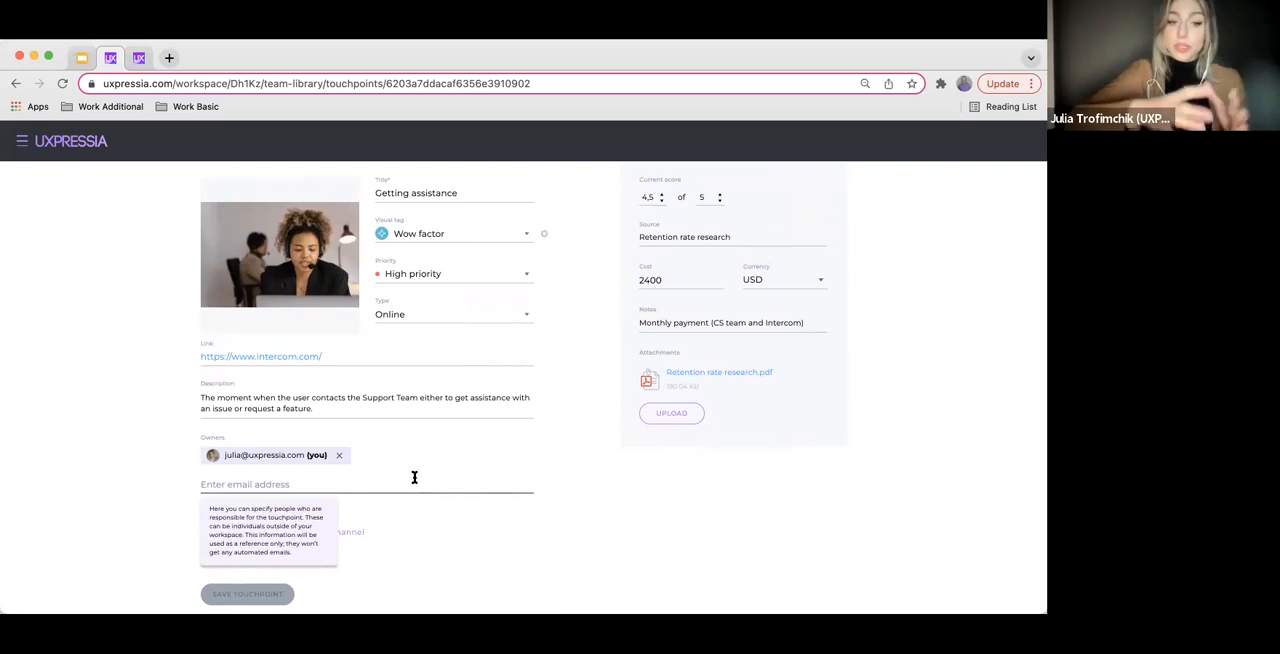
click(460, 474)
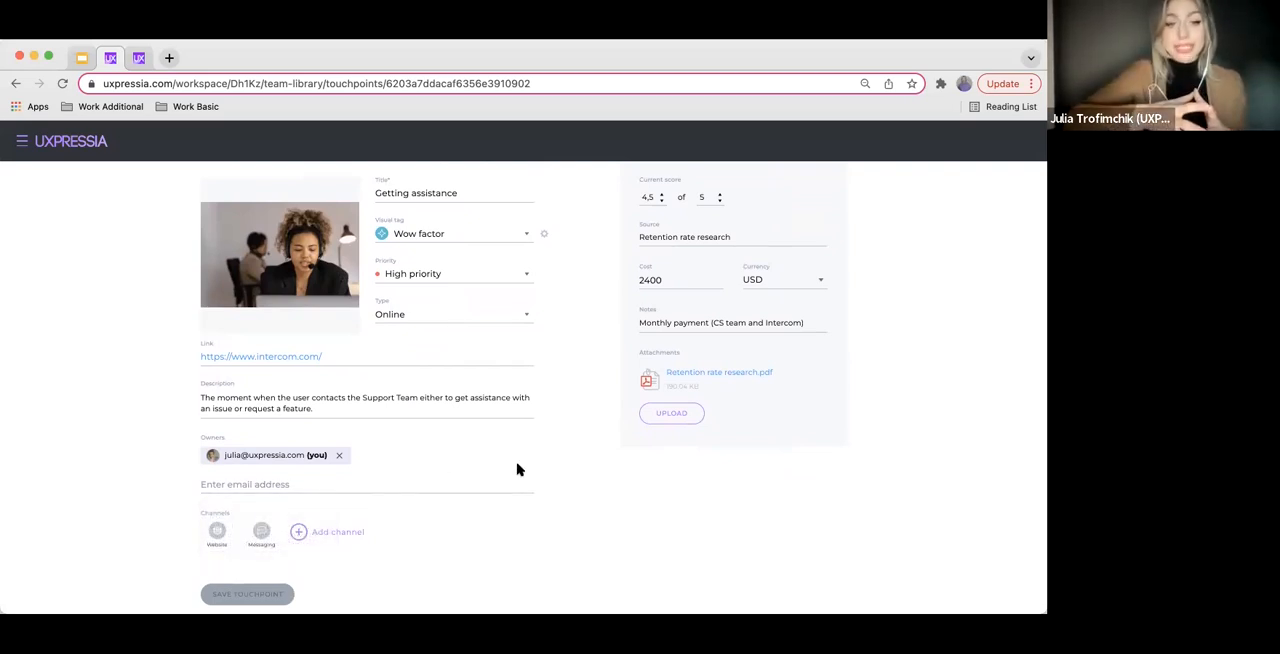
scroll(345, 535, down, 1)
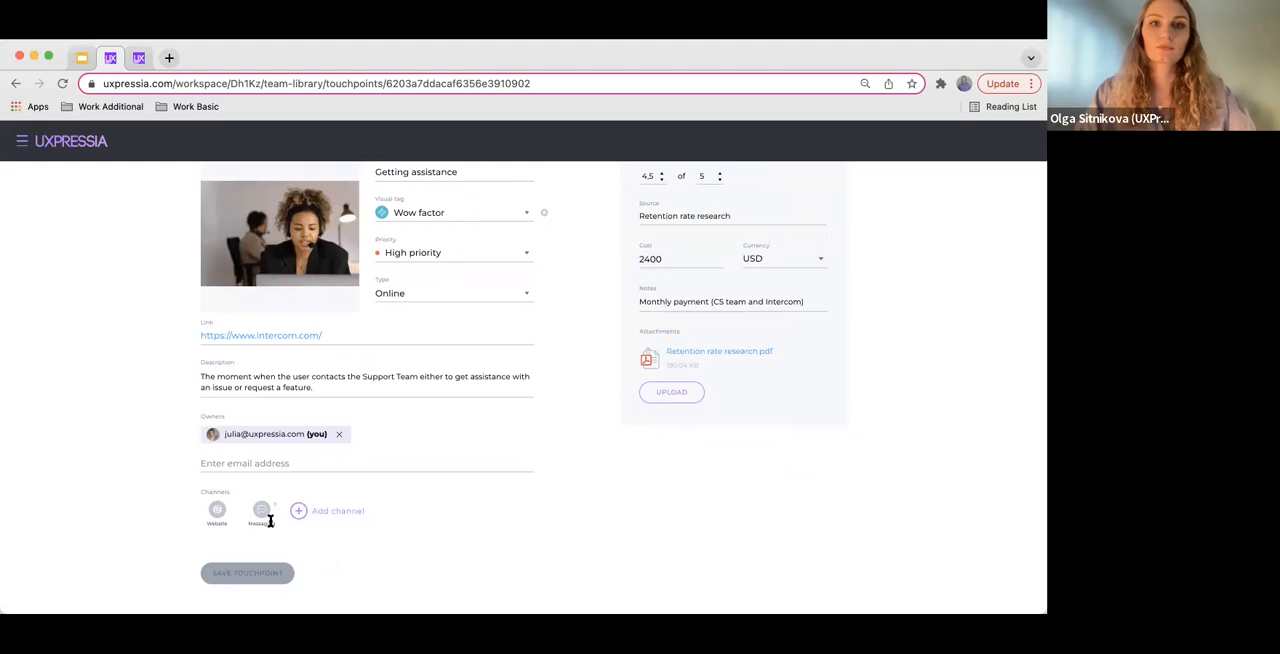
scroll(658, 430, up, 4)
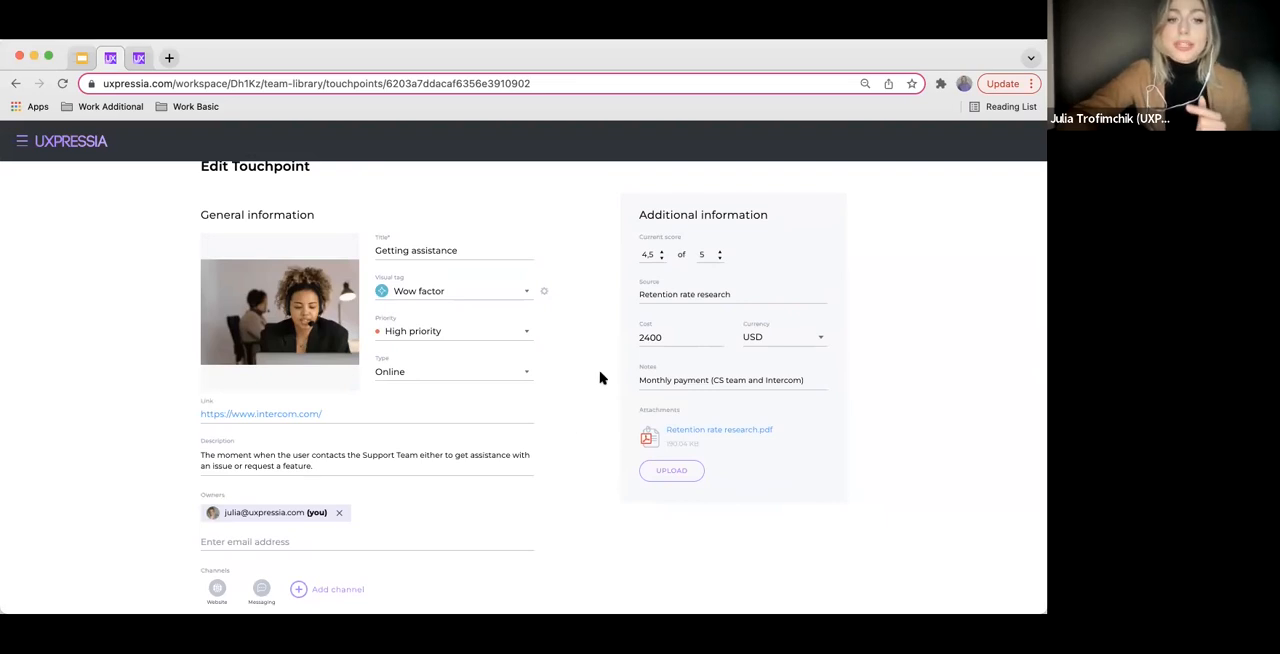
View the visual tag choices, try replacing the custom tags with three blank options, and cancel the changes
click(526, 293)
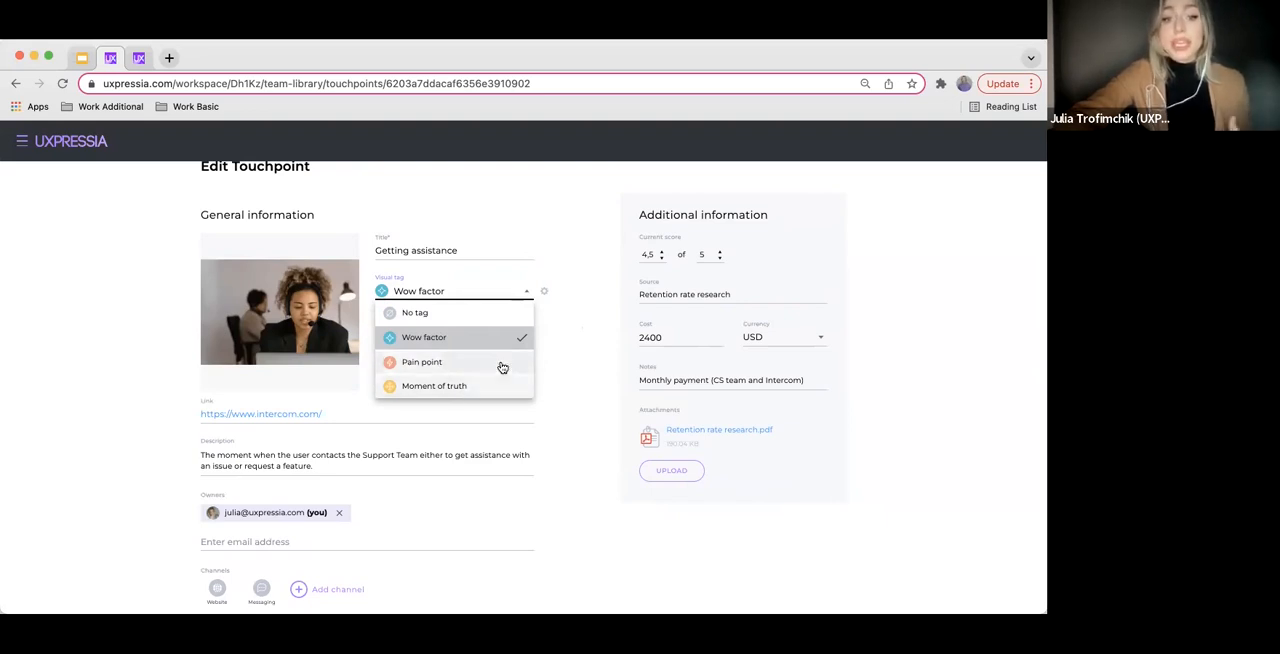
click(546, 291)
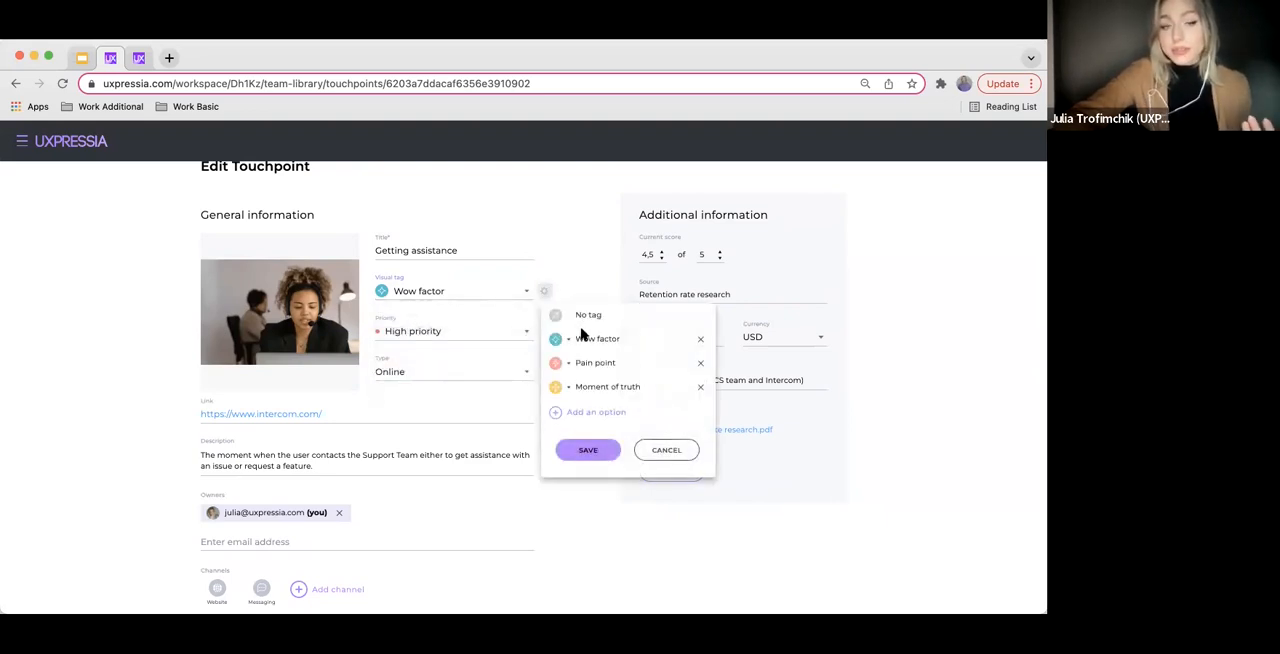
click(700, 339)
click(700, 339)
click(700, 339)
click(562, 416)
click(562, 416)
click(561, 417)
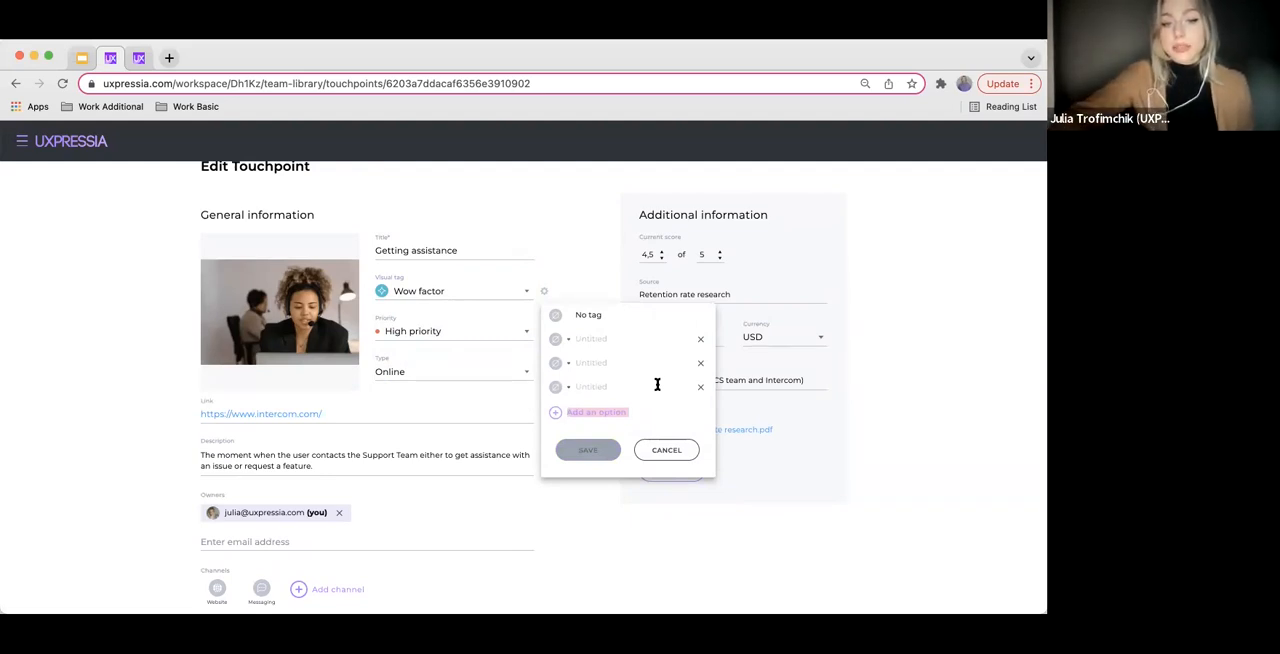
click(673, 453)
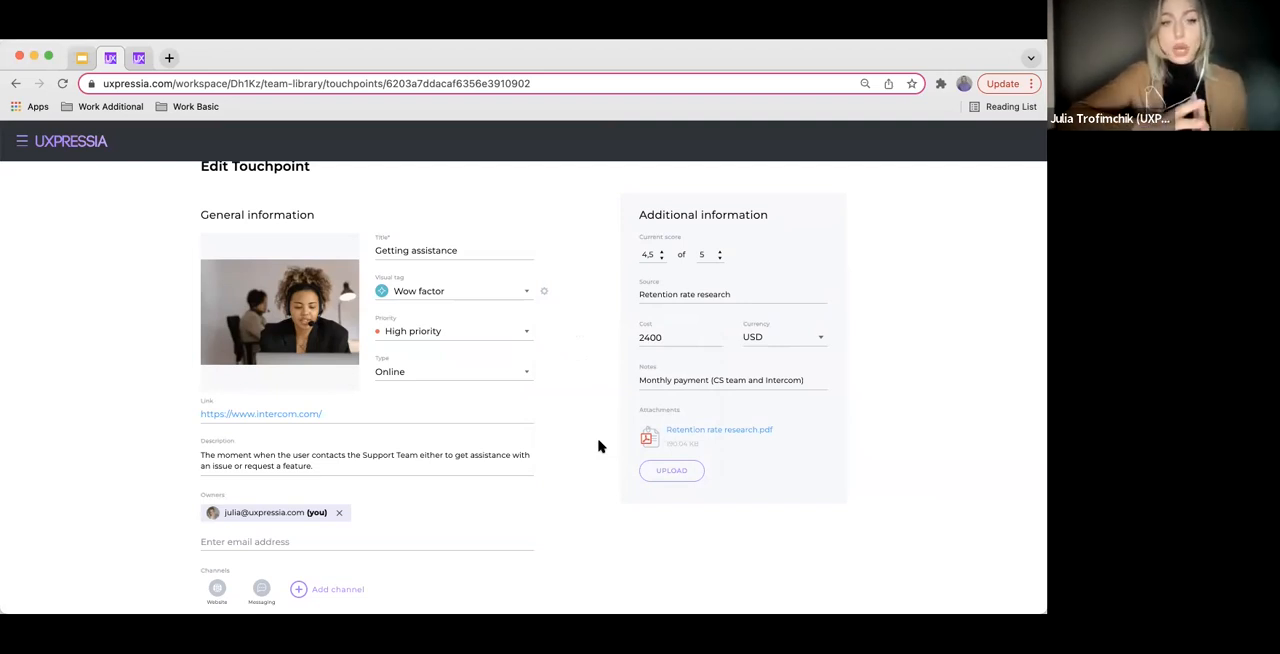
Return to the touchpoints list, view the export format options, and close the export settings without exporting
scroll(598, 446, up, 3)
click(202, 270)
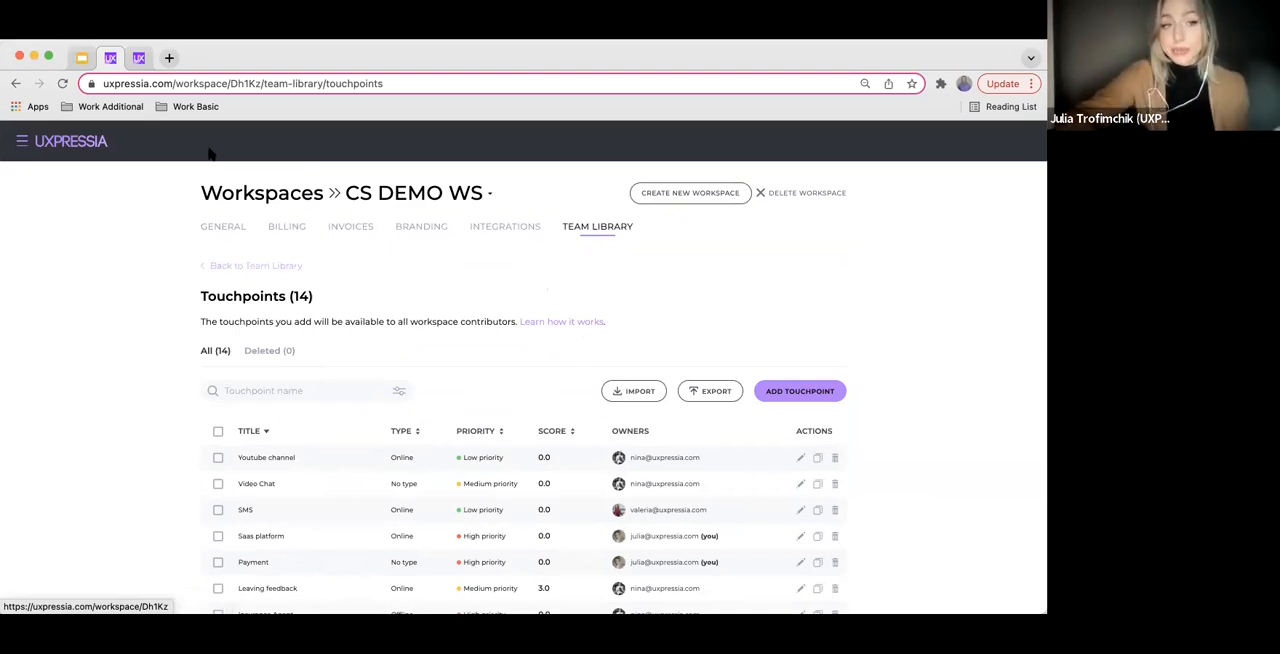
click(712, 391)
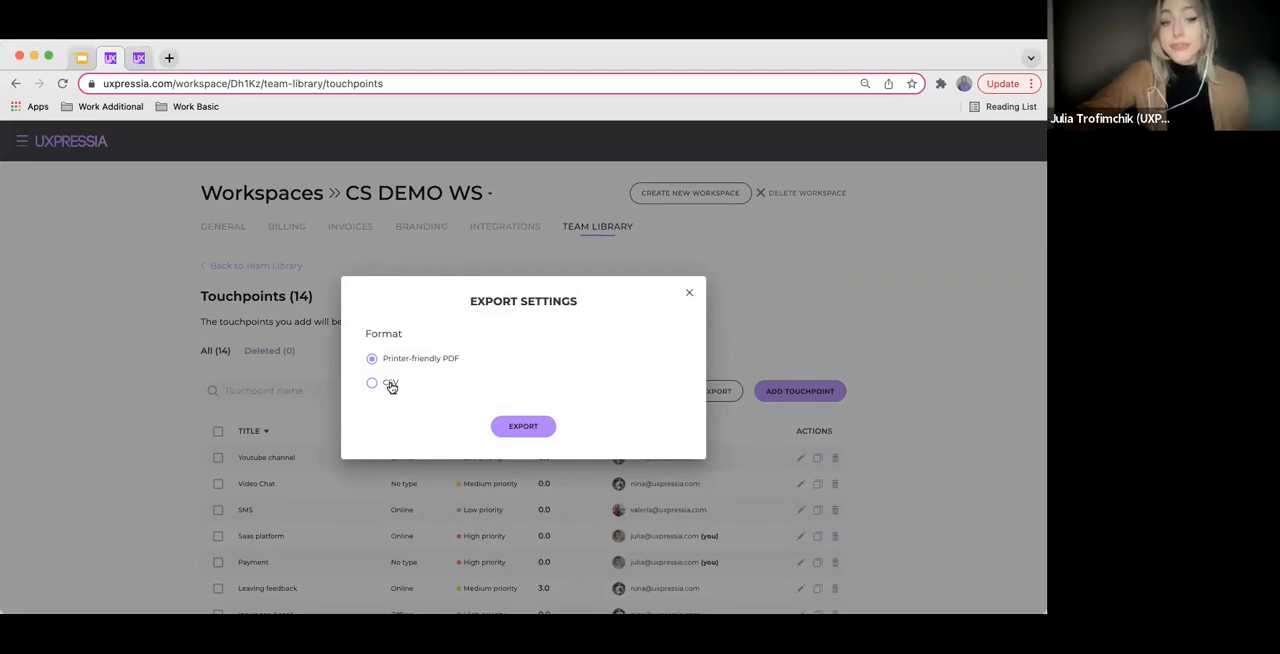
click(689, 293)
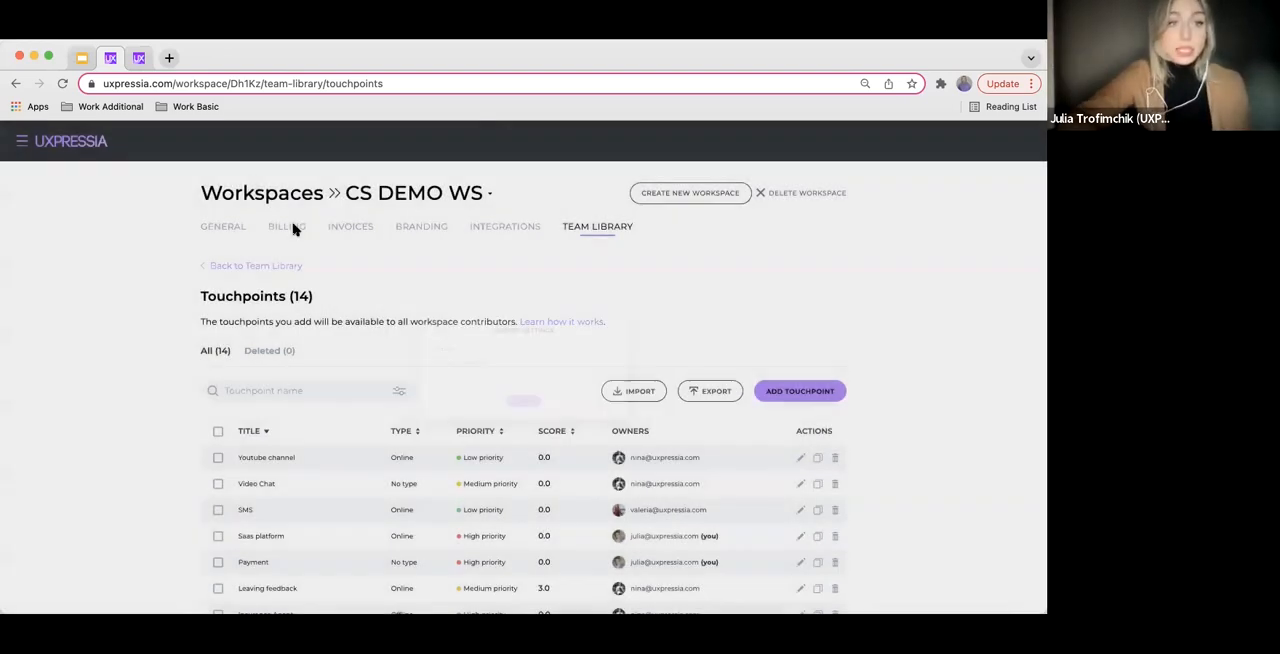
Look through the touchpoints table and touchpoint details in the exported touchpoint.pdf, and return to the touchpoints library
scroll(513, 300, up, 3)
scroll(513, 303, down, 15)
scroll(507, 366, up, 10)
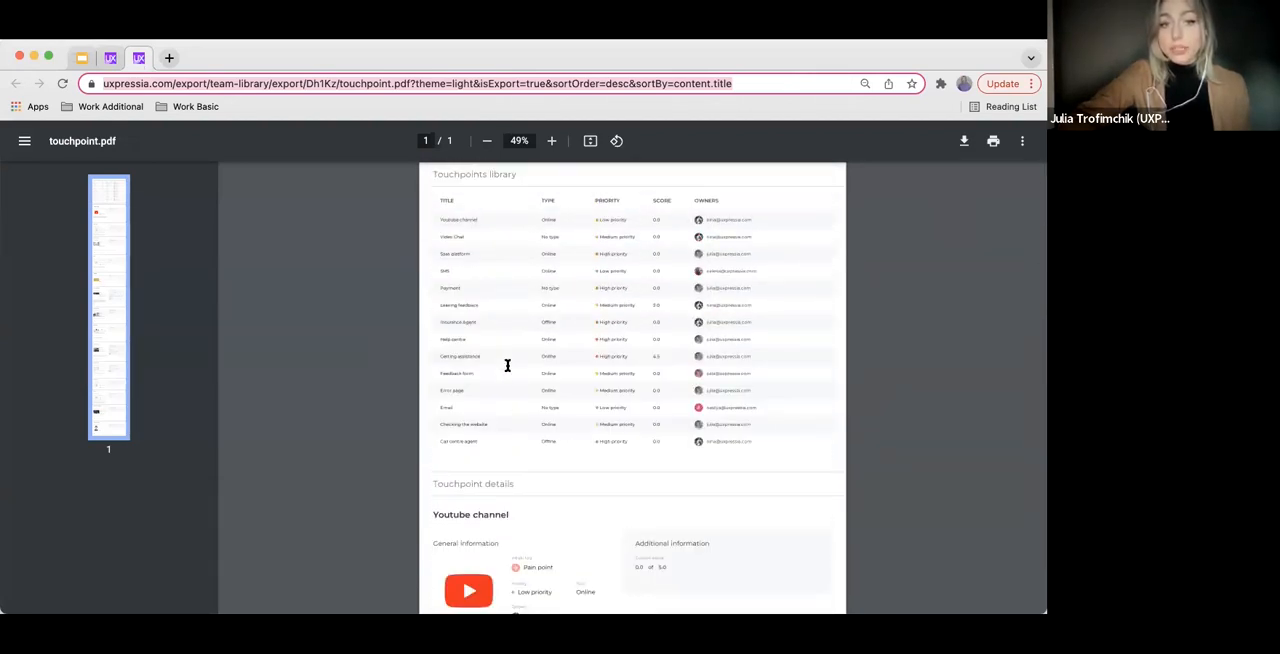
scroll(521, 356, down, 10)
scroll(518, 355, down, 15)
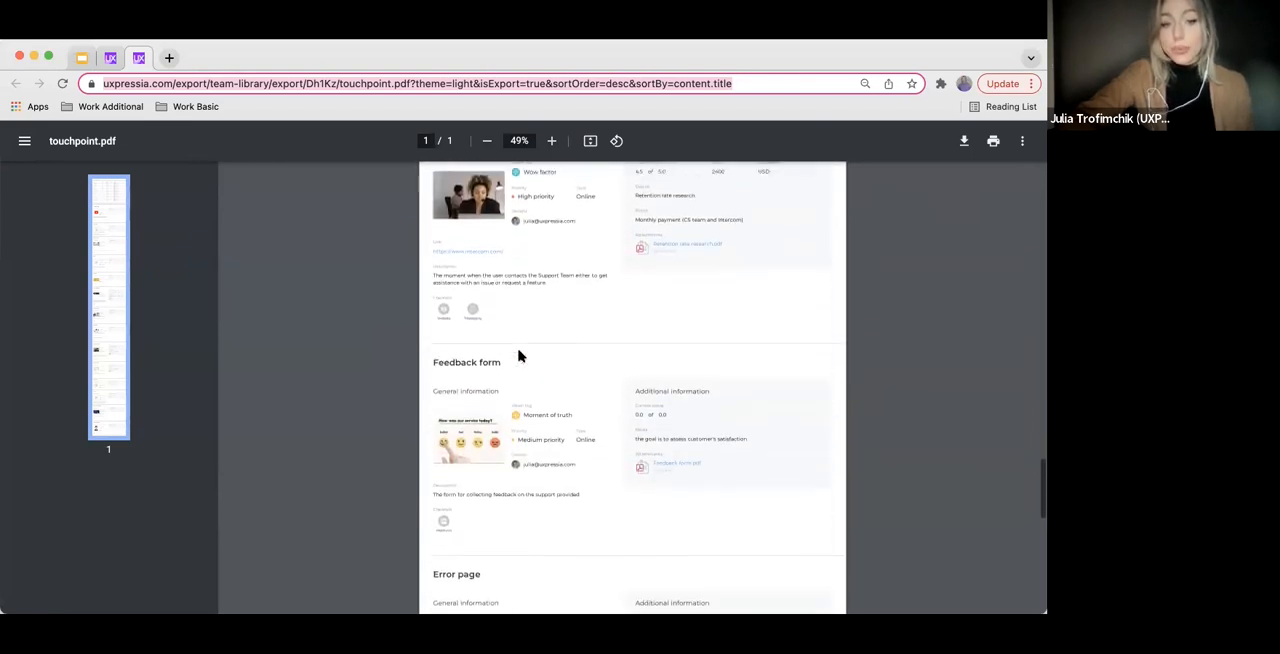
click(112, 58)
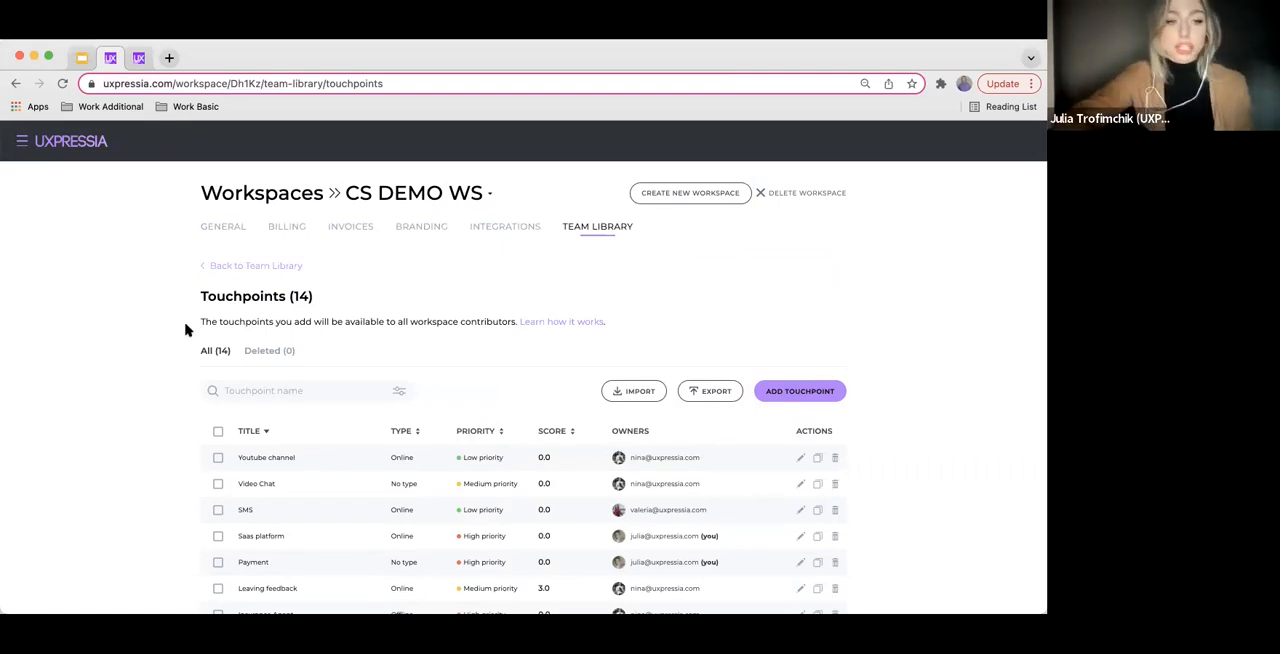
Go to the dashboard and open the SaaS support journey map from the CS DEMO WS workspace
scroll(174, 401, down, 1)
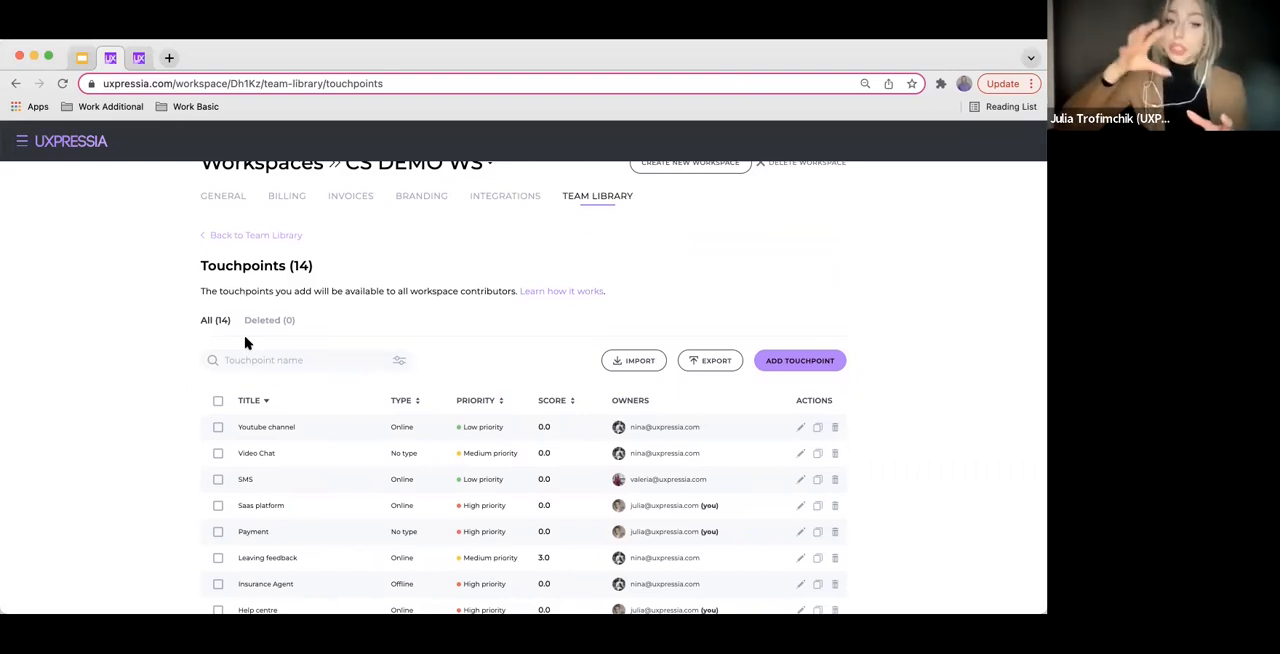
click(22, 141)
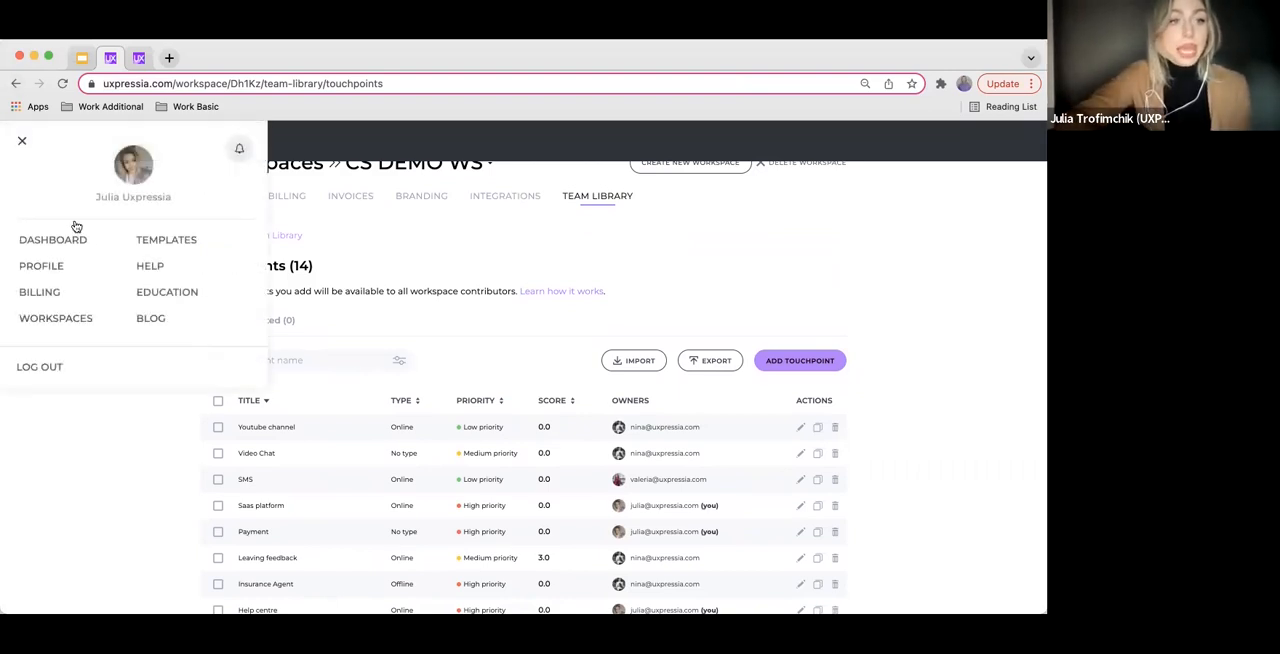
click(85, 243)
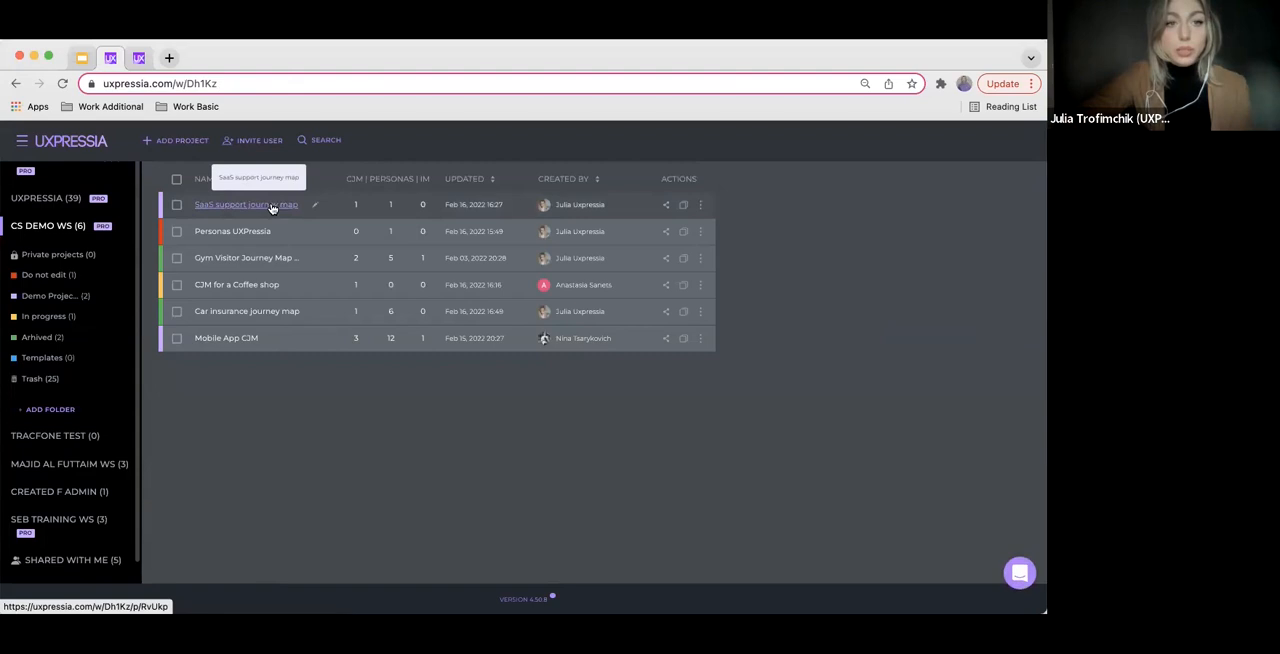
click(270, 205)
click(323, 333)
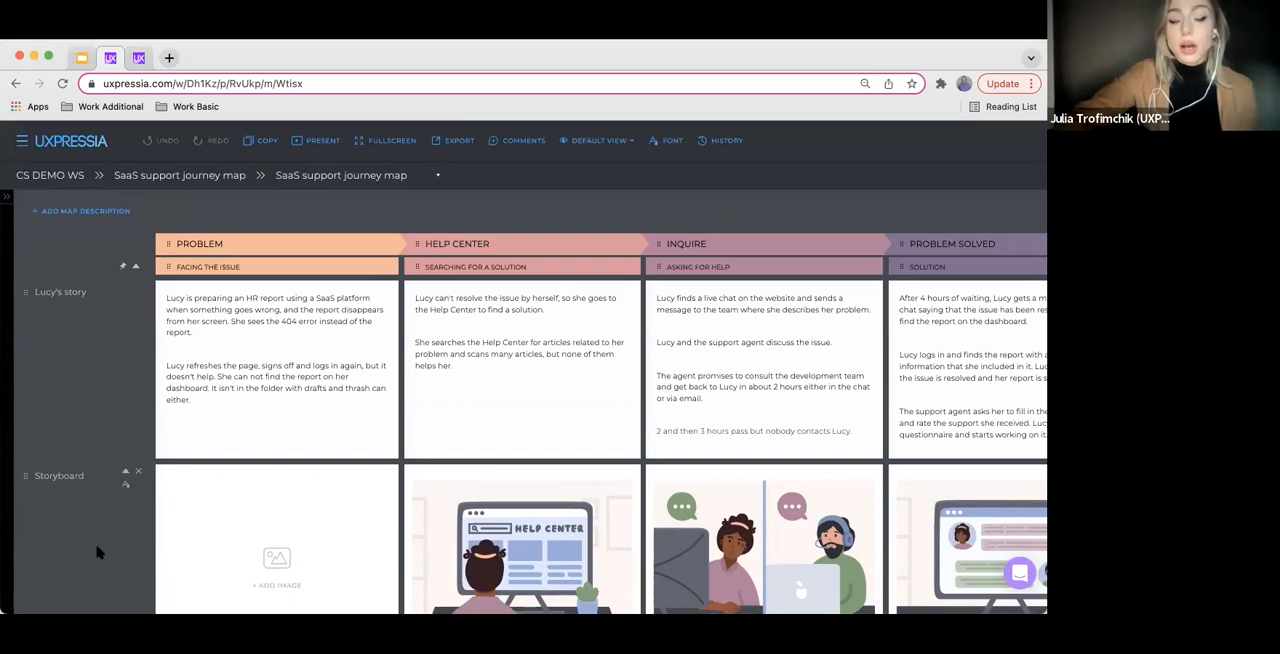
Look through the map's sections, view the Touchpoints type among the sections available to add, and close without adding one
scroll(113, 532, down, 10)
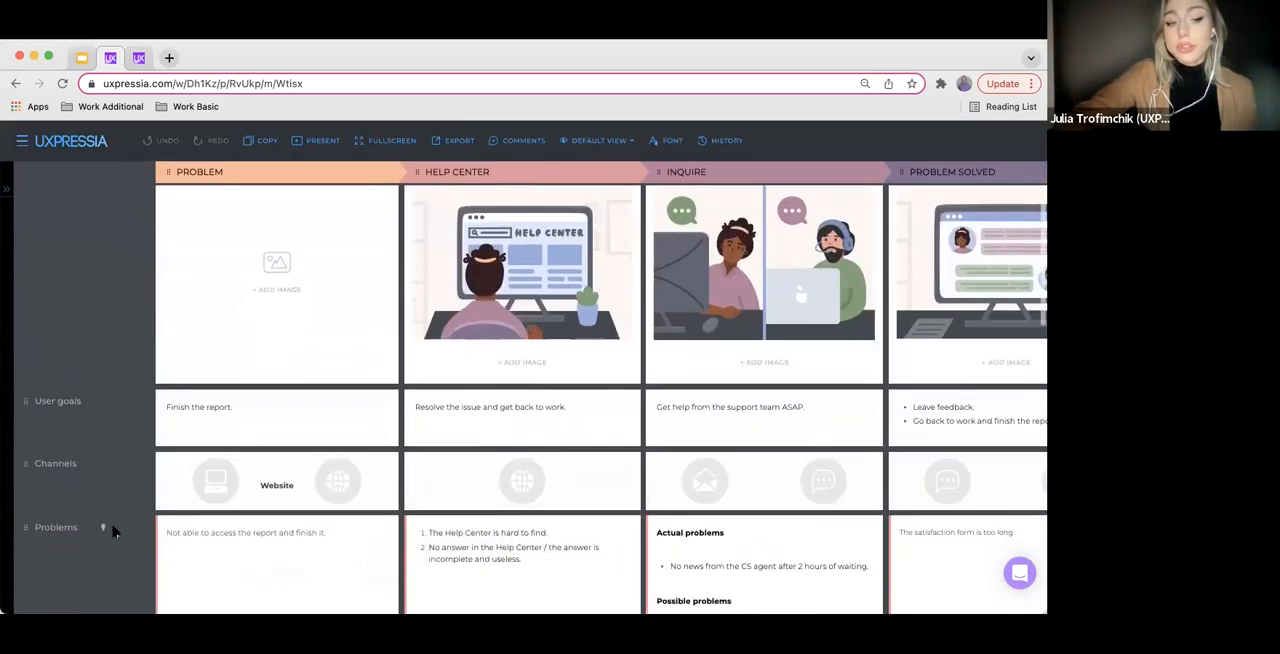
scroll(113, 532, down, 10)
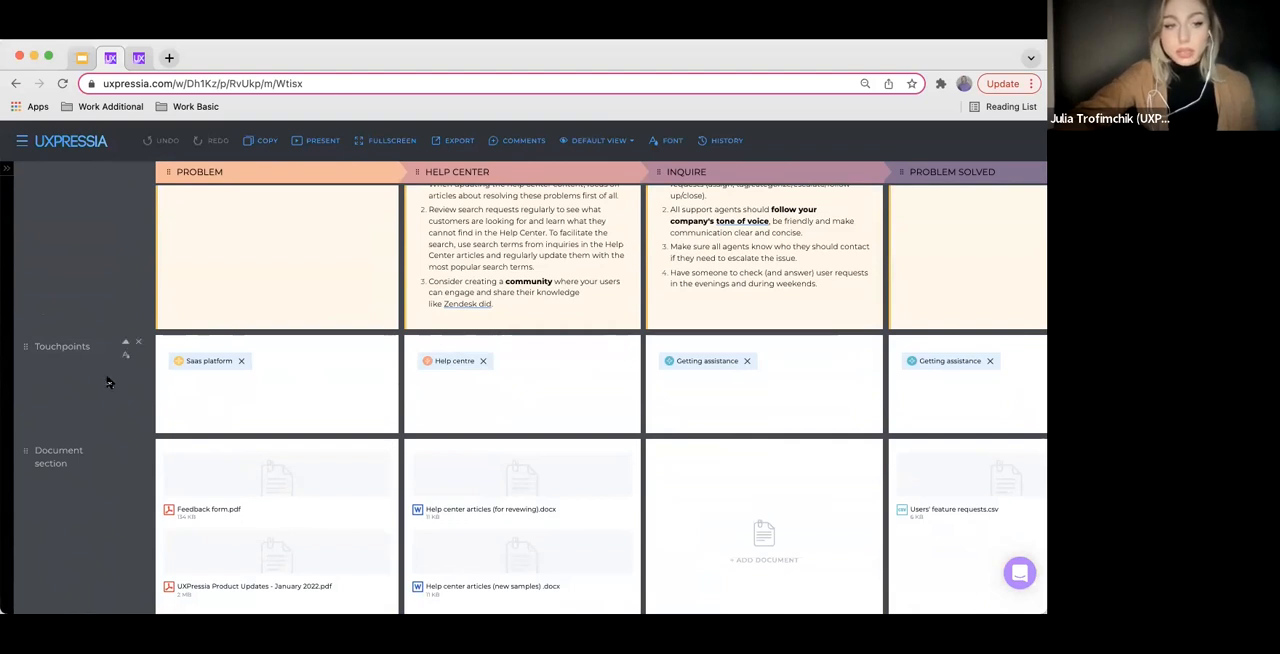
scroll(101, 420, down, 3)
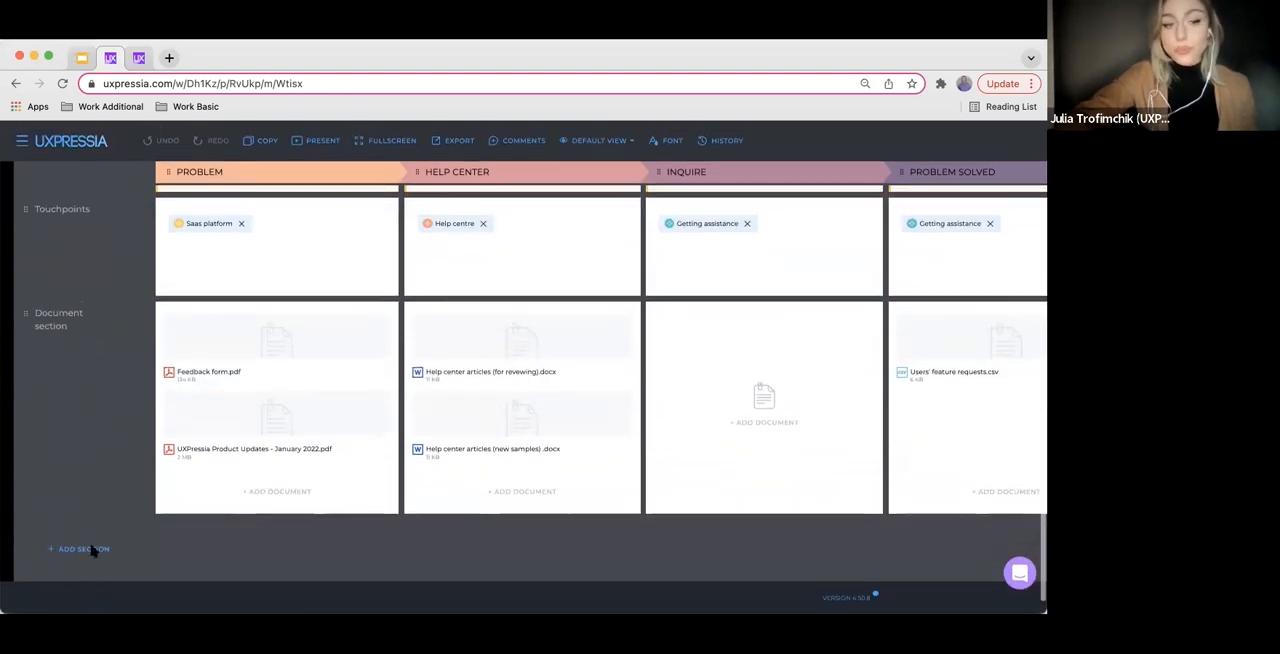
click(74, 551)
scroll(517, 517, down, 2)
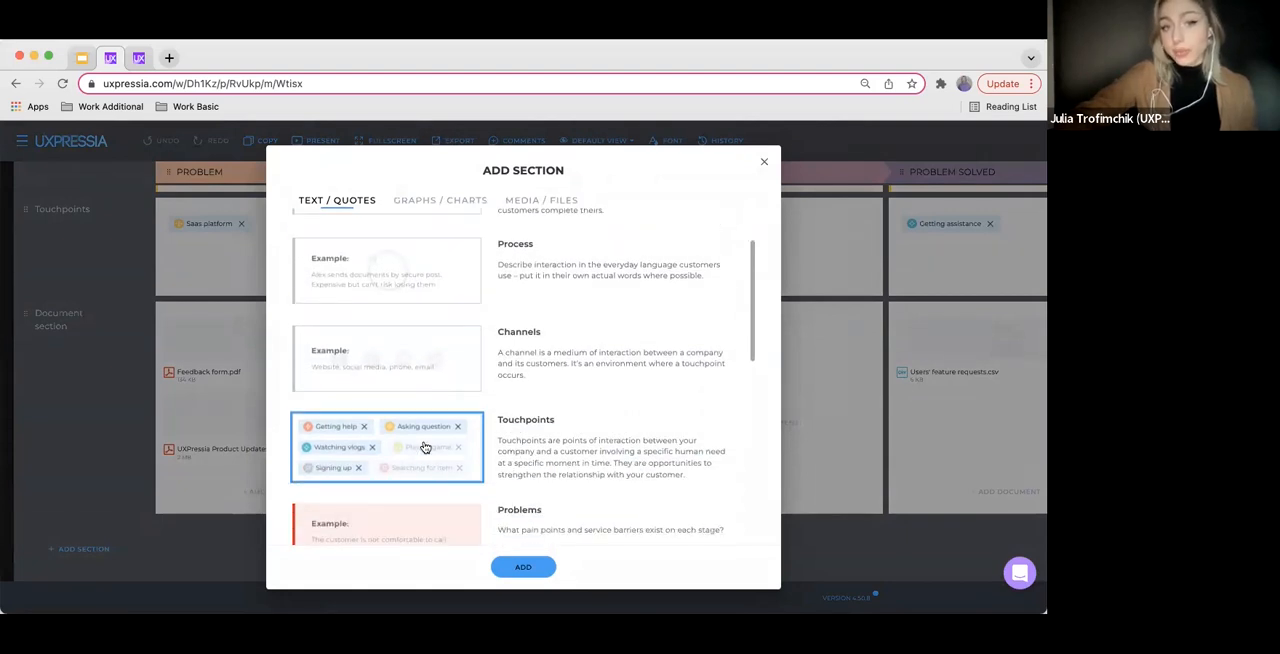
click(765, 162)
Add the Getting assistance touchpoint to the Problem stage of the Touchpoints section, and view its details without editing
scroll(497, 391, up, 2)
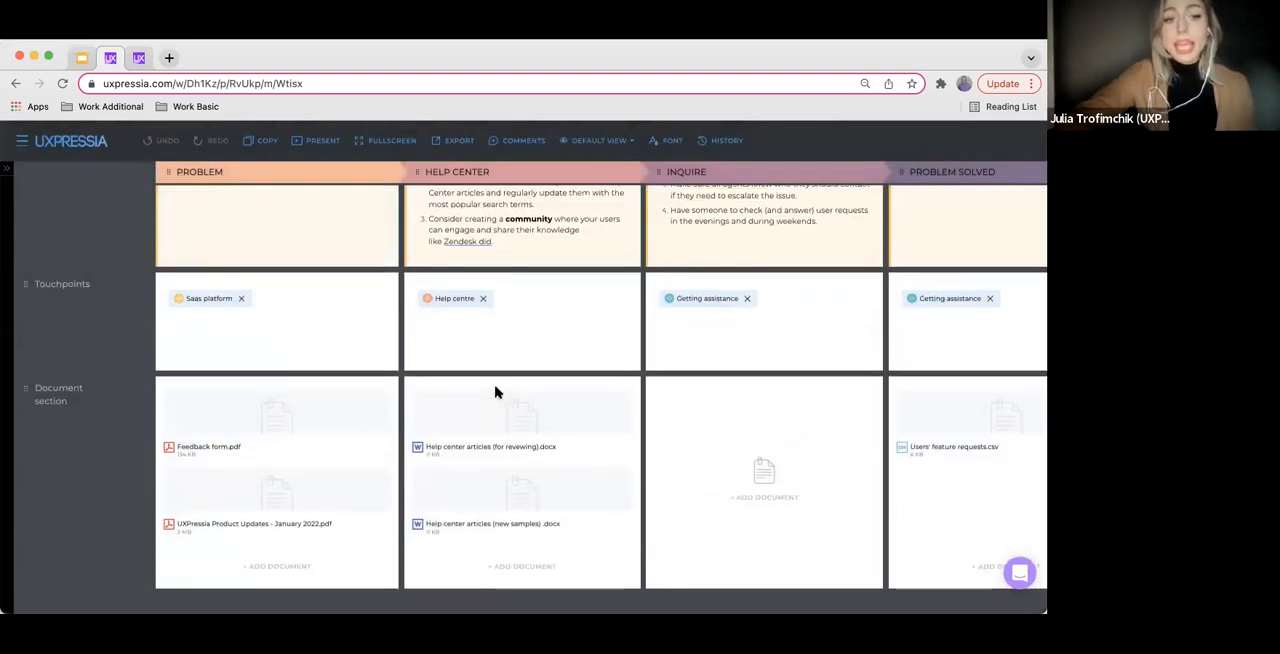
click(279, 303)
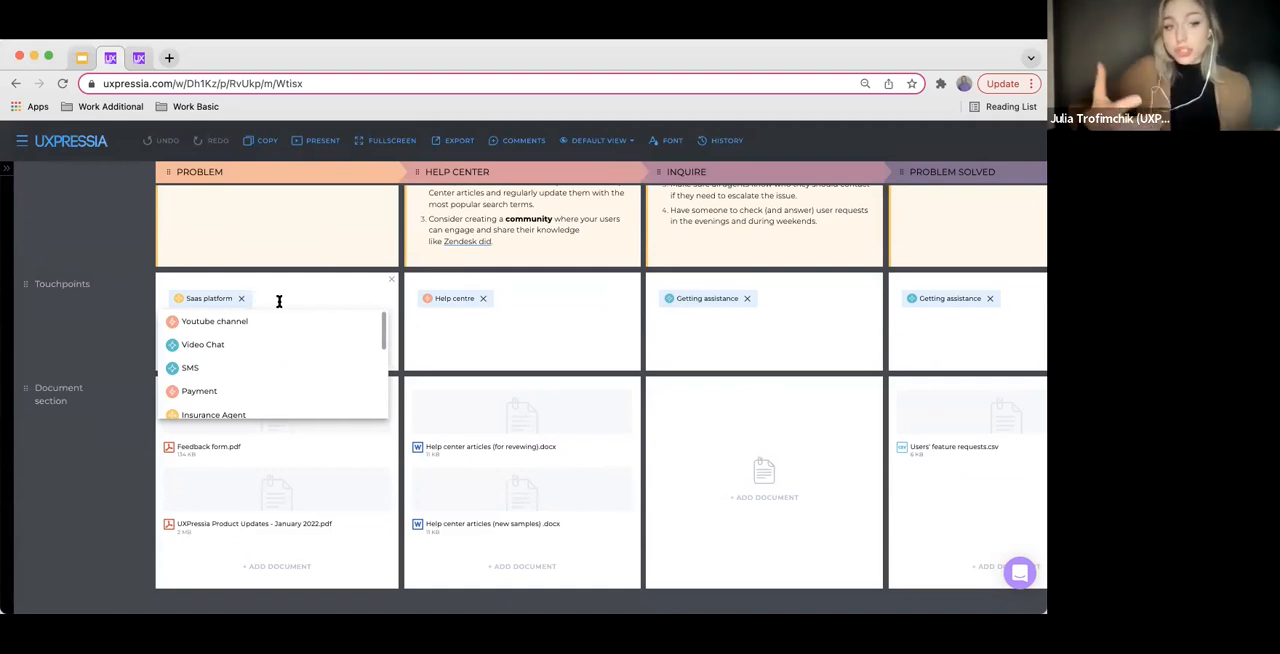
scroll(280, 362, down, 3)
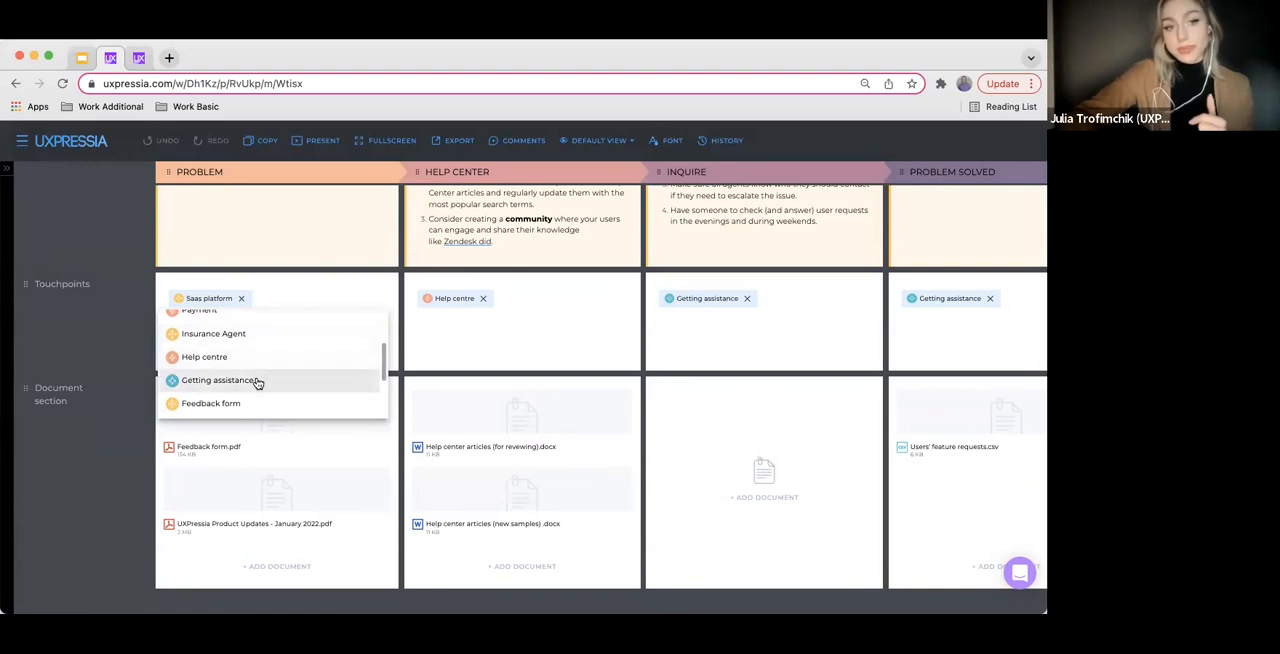
click(257, 381)
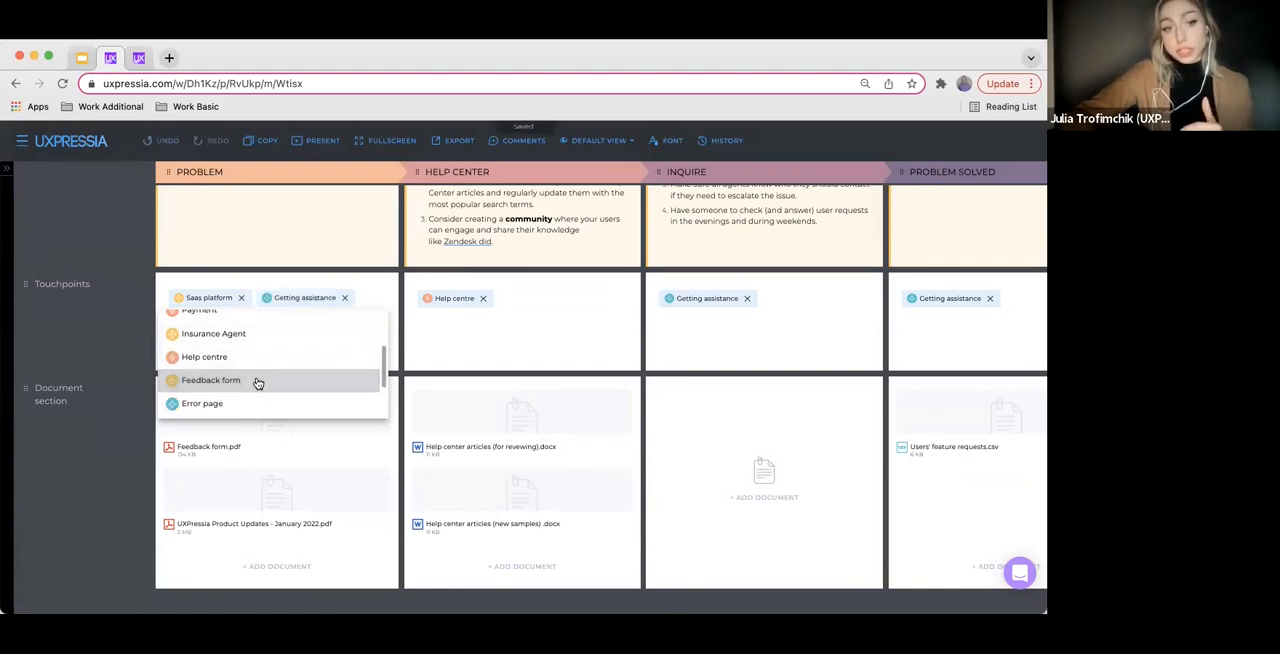
click(403, 374)
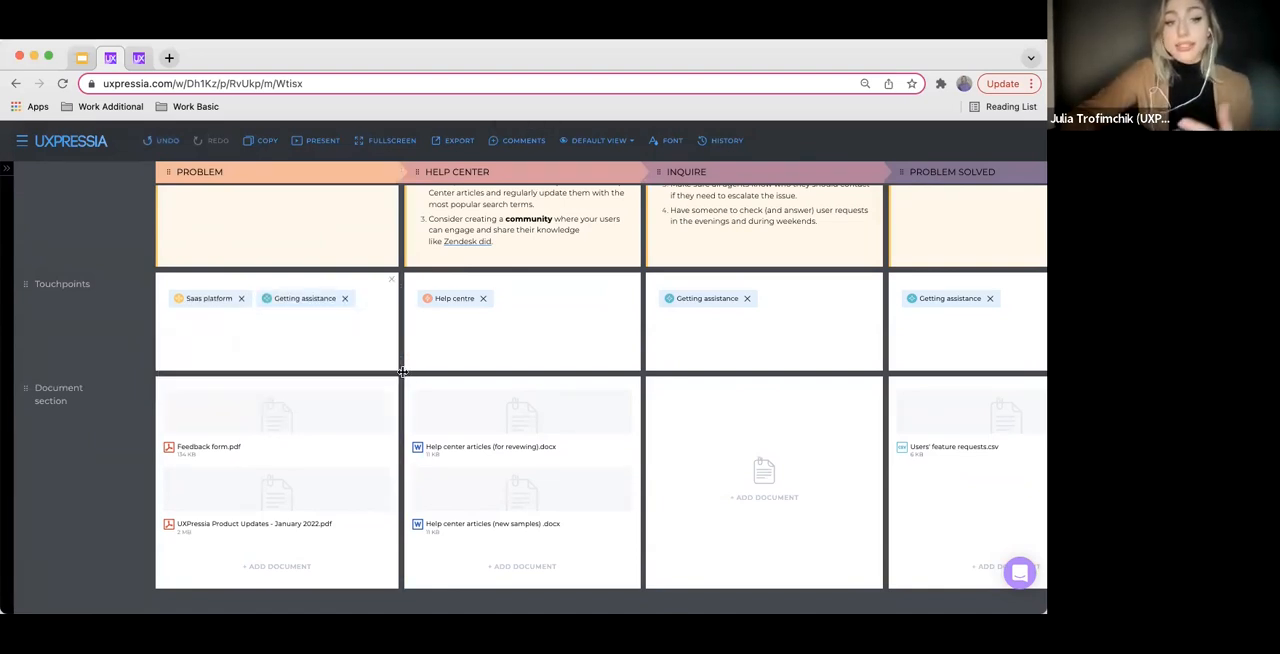
click(301, 300)
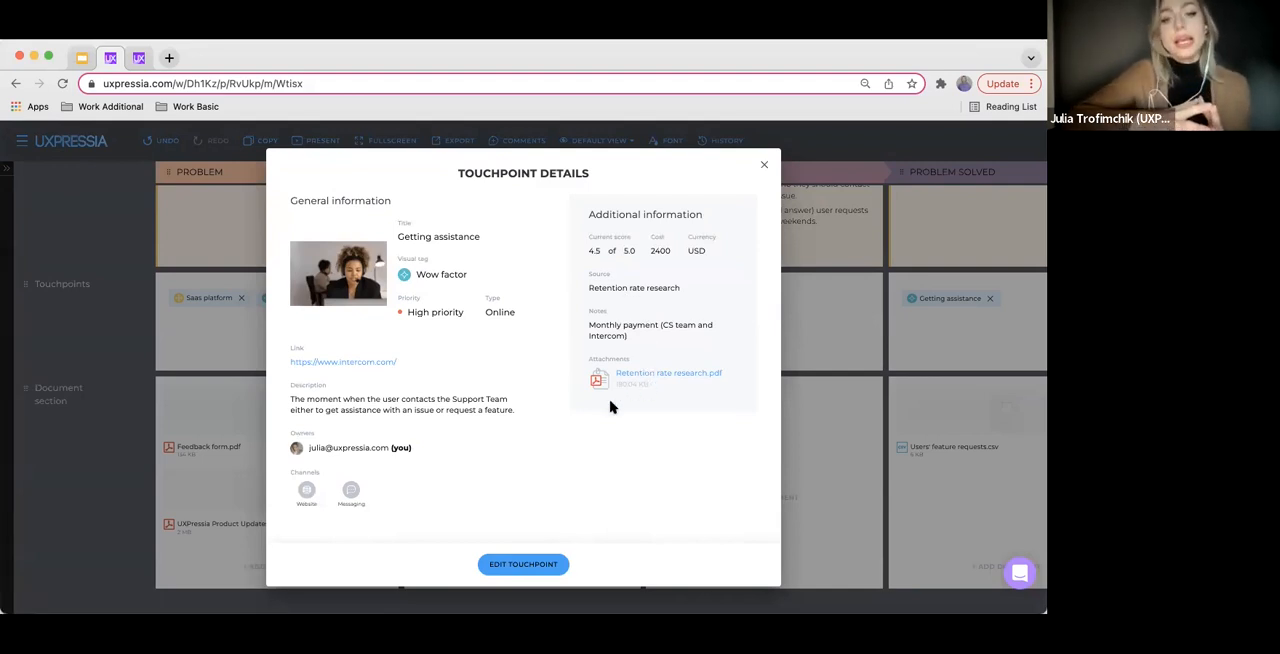
click(768, 165)
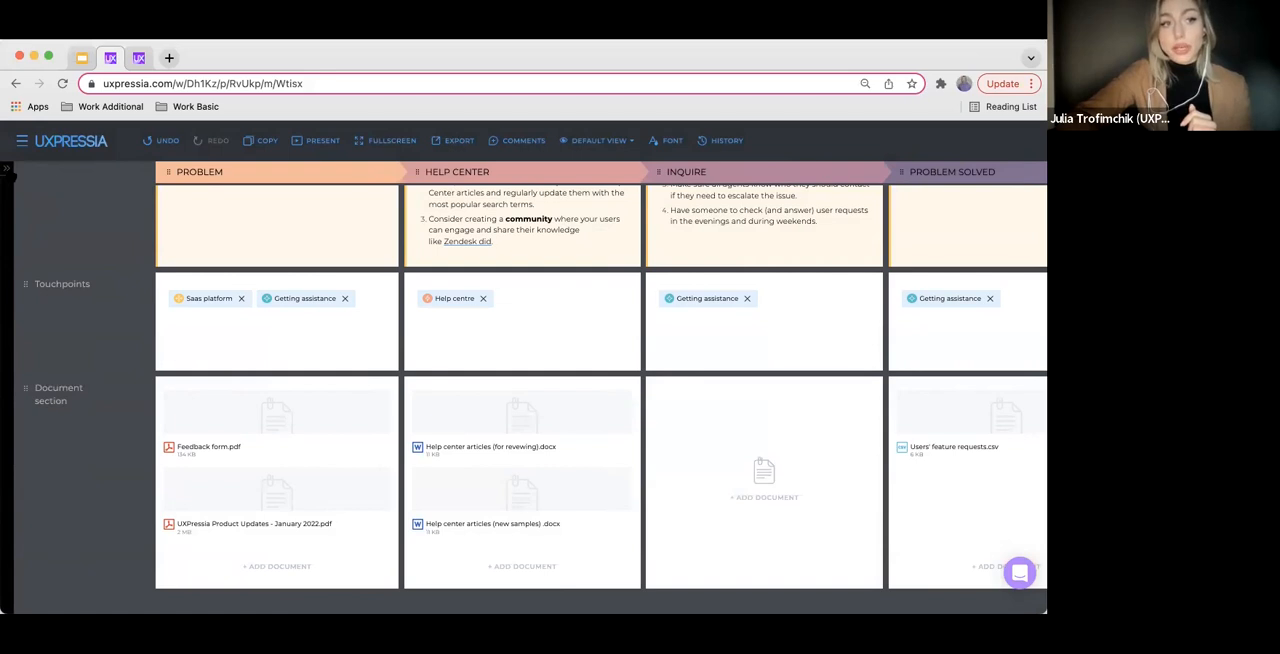
Show the map's list of touchpoints and hide the Moment of truth and Wow factor groups
click(7, 170)
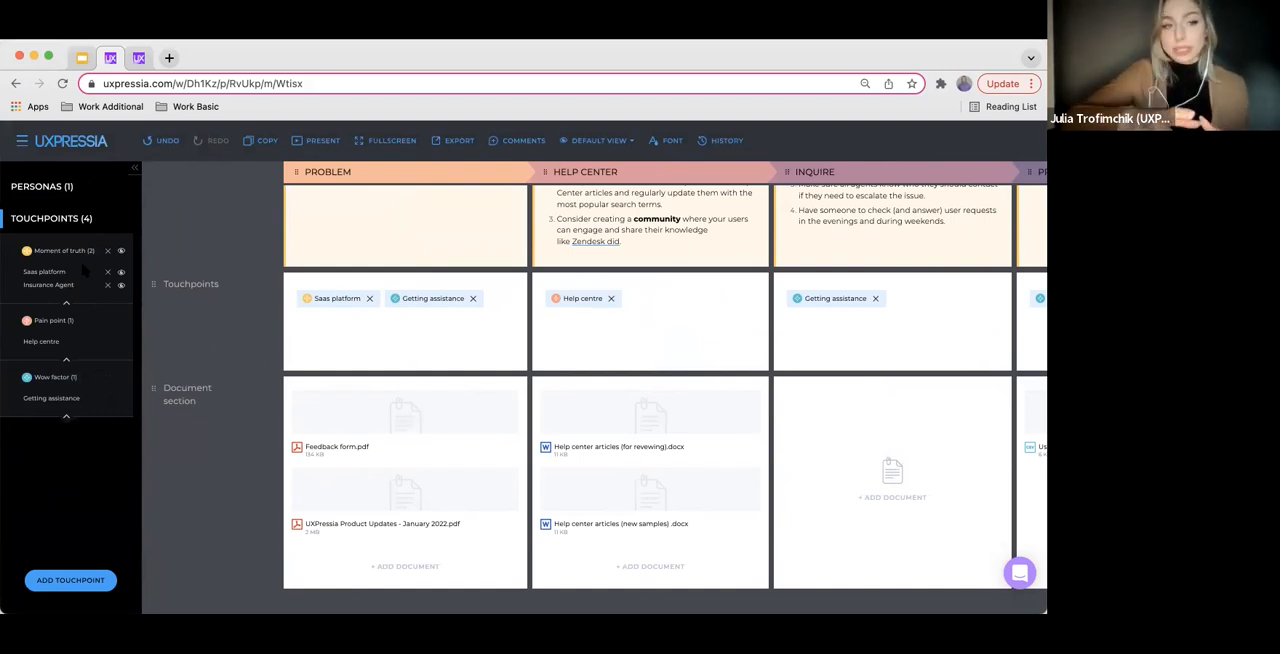
click(121, 271)
click(121, 398)
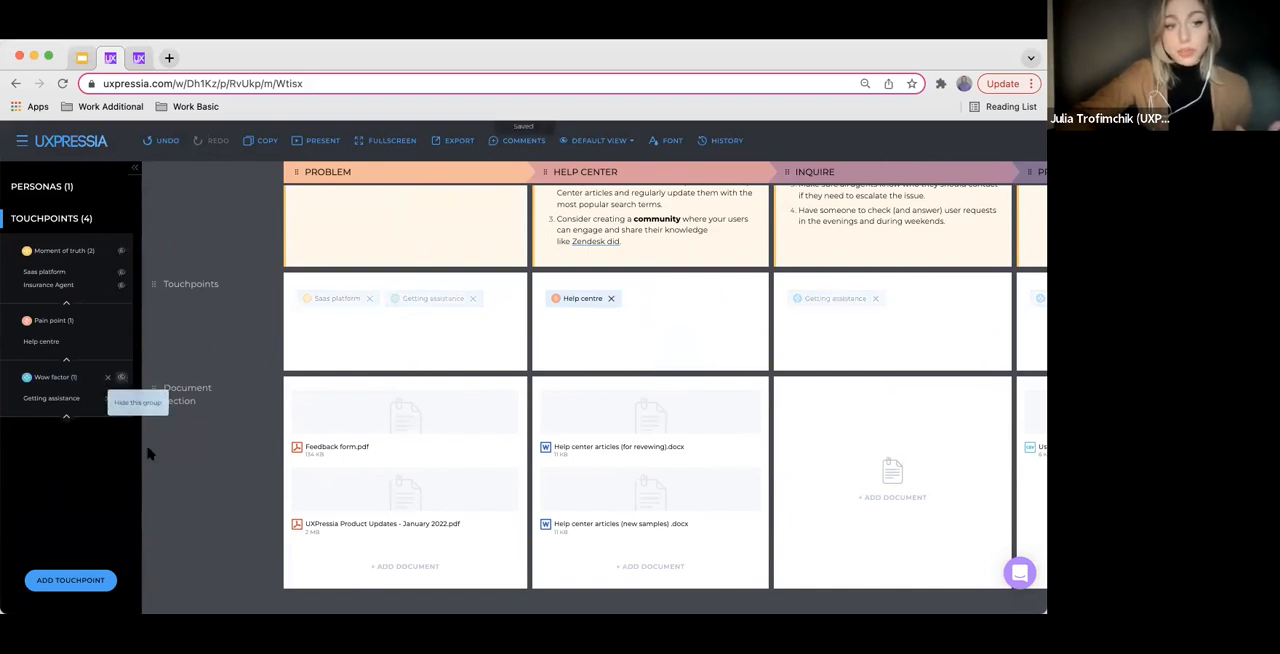
scroll(442, 489, up, 1)
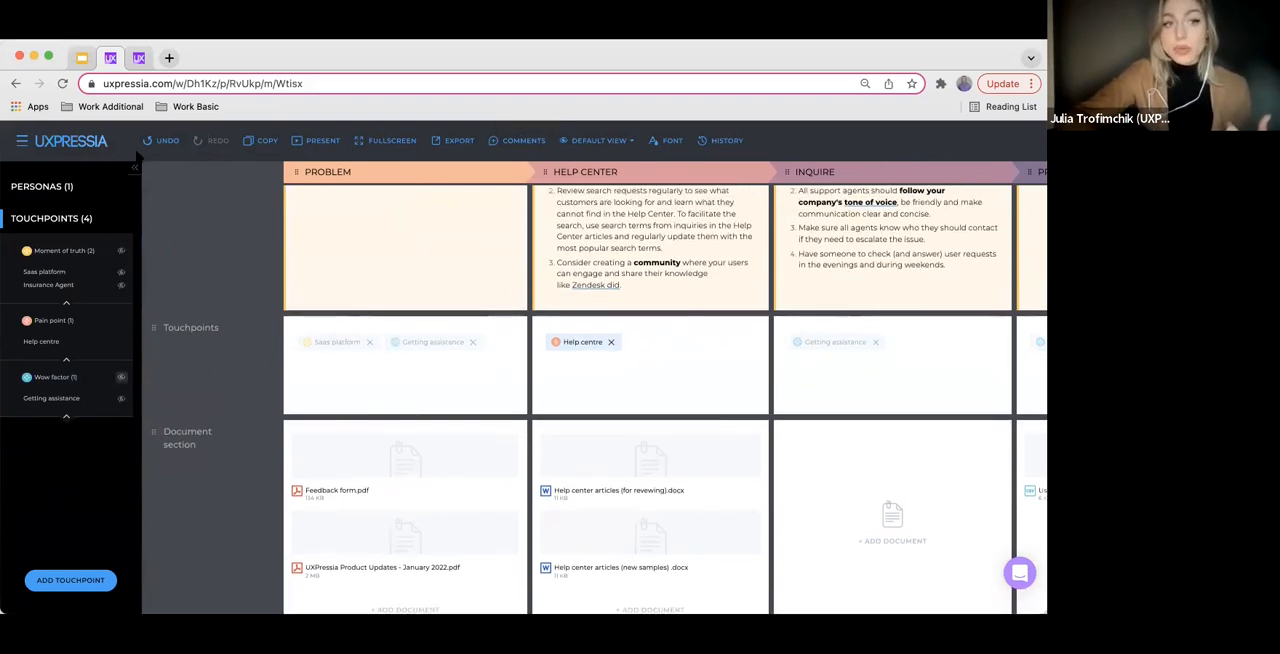
Unhide the Moment of truth and Wow factor touchpoint groups on the map, and collapse the touchpoint list
click(135, 168)
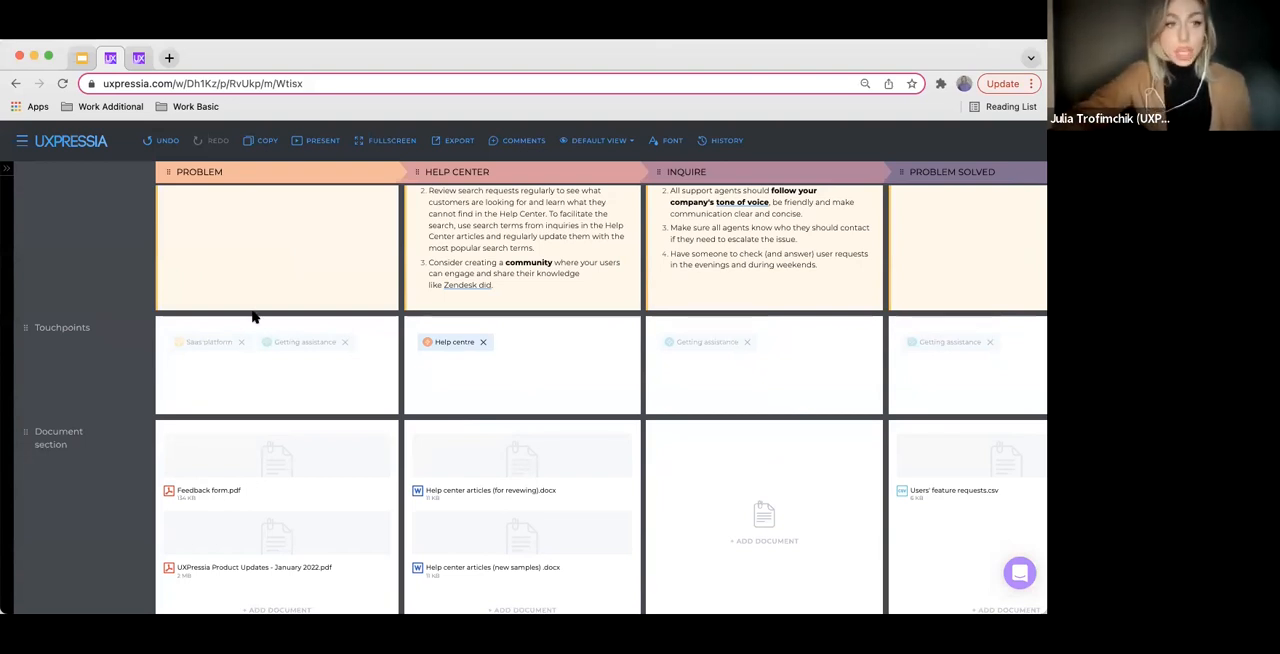
click(7, 168)
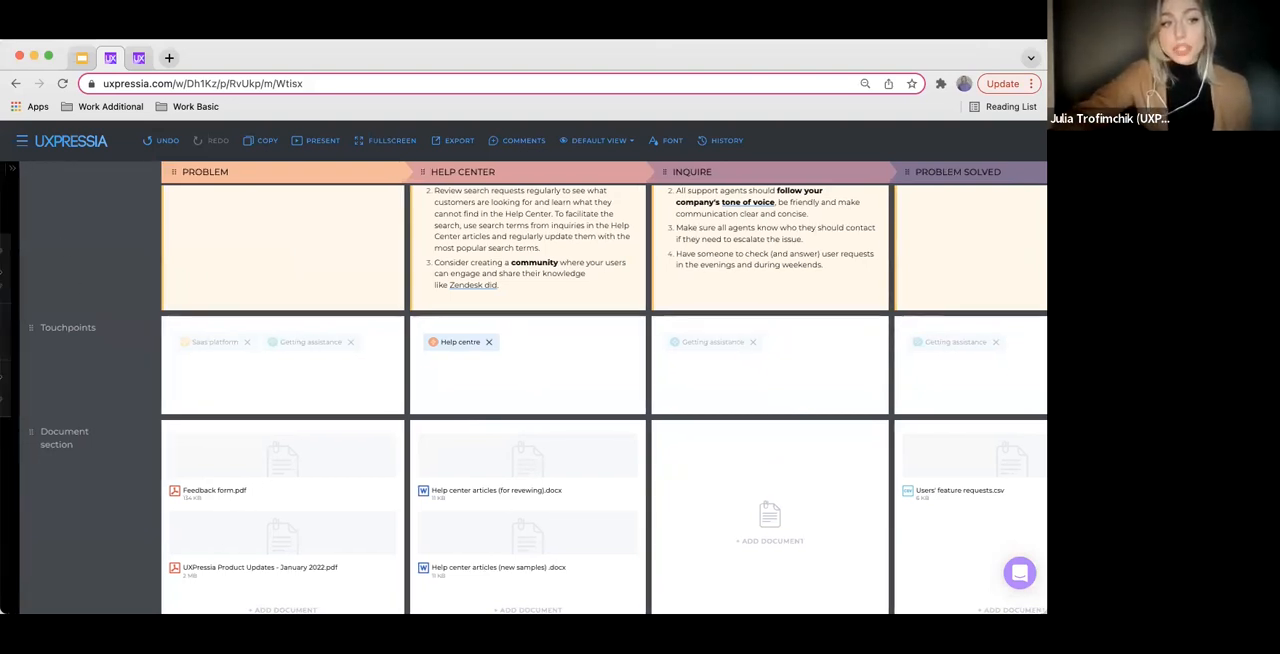
click(122, 252)
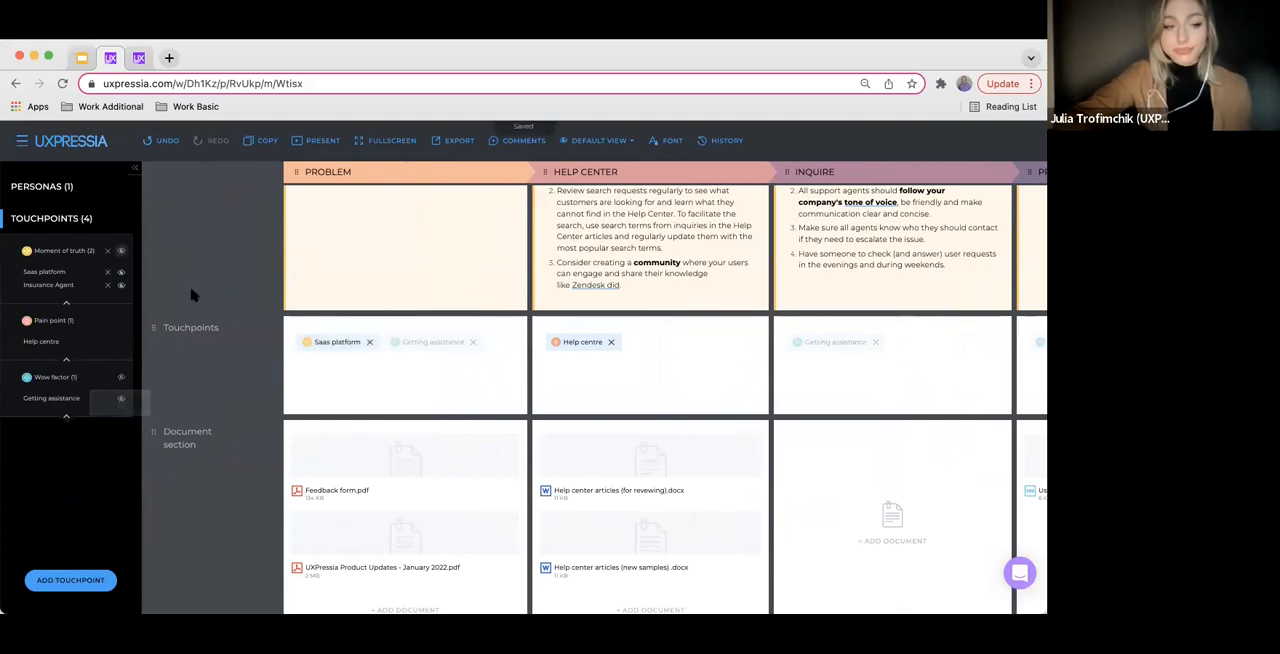
click(121, 389)
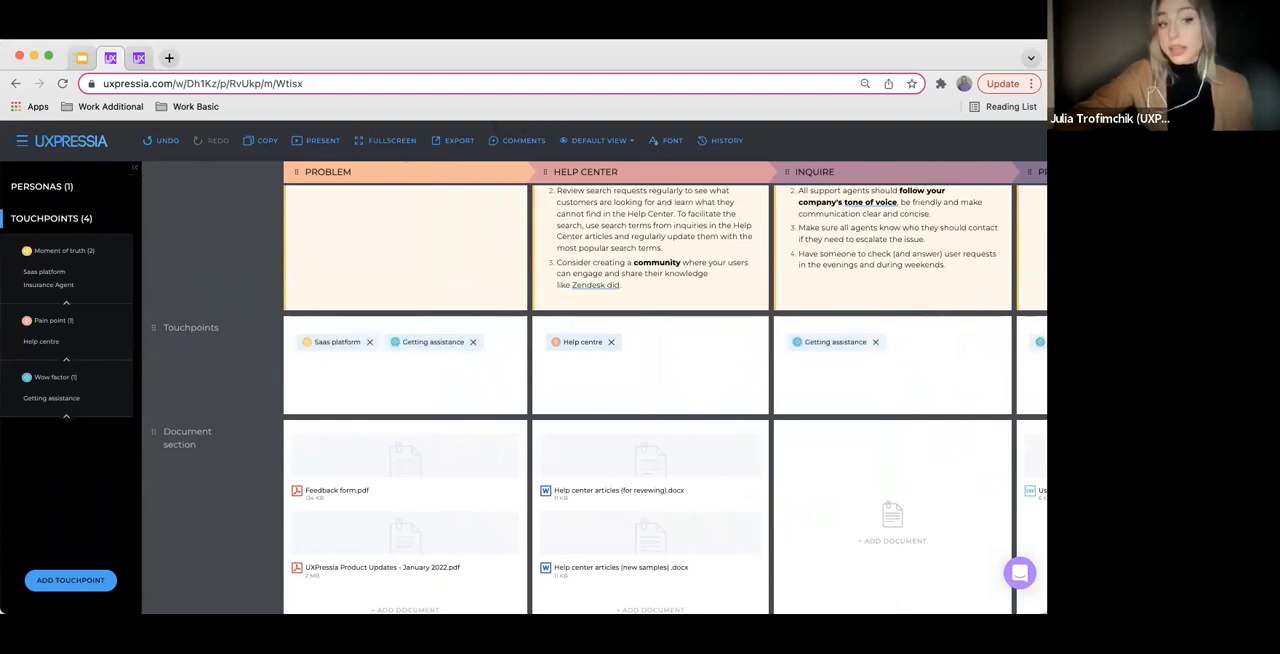
click(134, 168)
scroll(115, 259, up, 1)
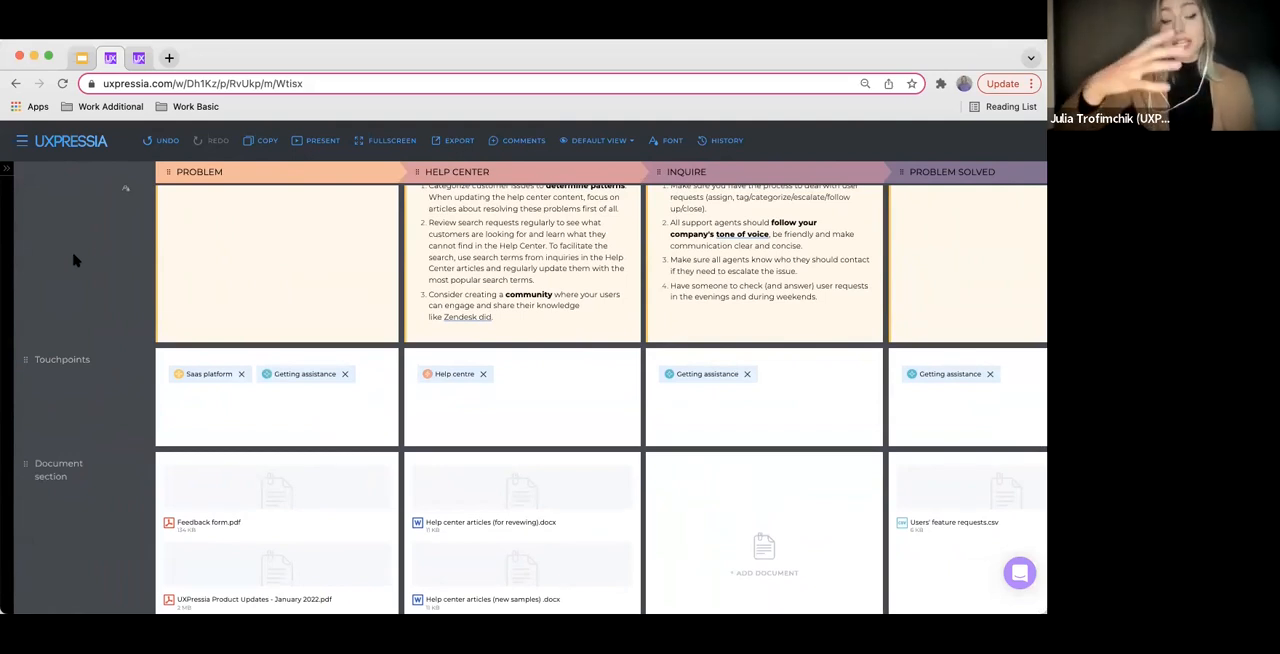
Go to the CS DEMO WS workspace settings and open the Images category of its team library
click(22, 143)
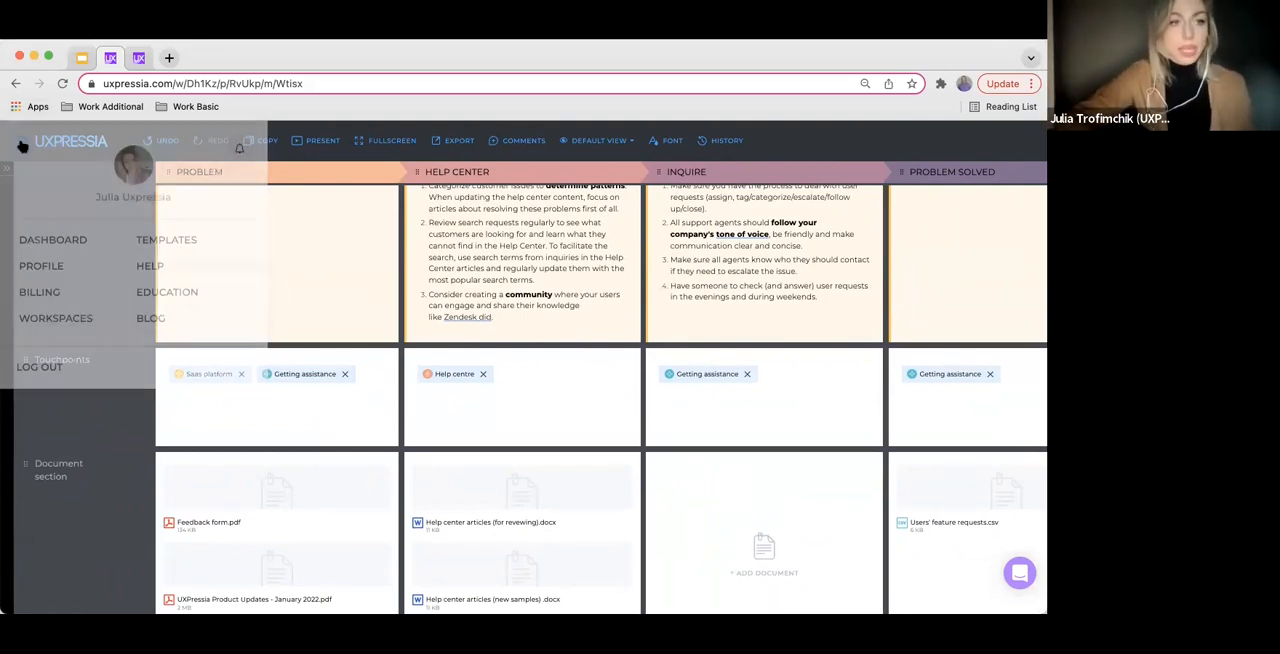
click(82, 322)
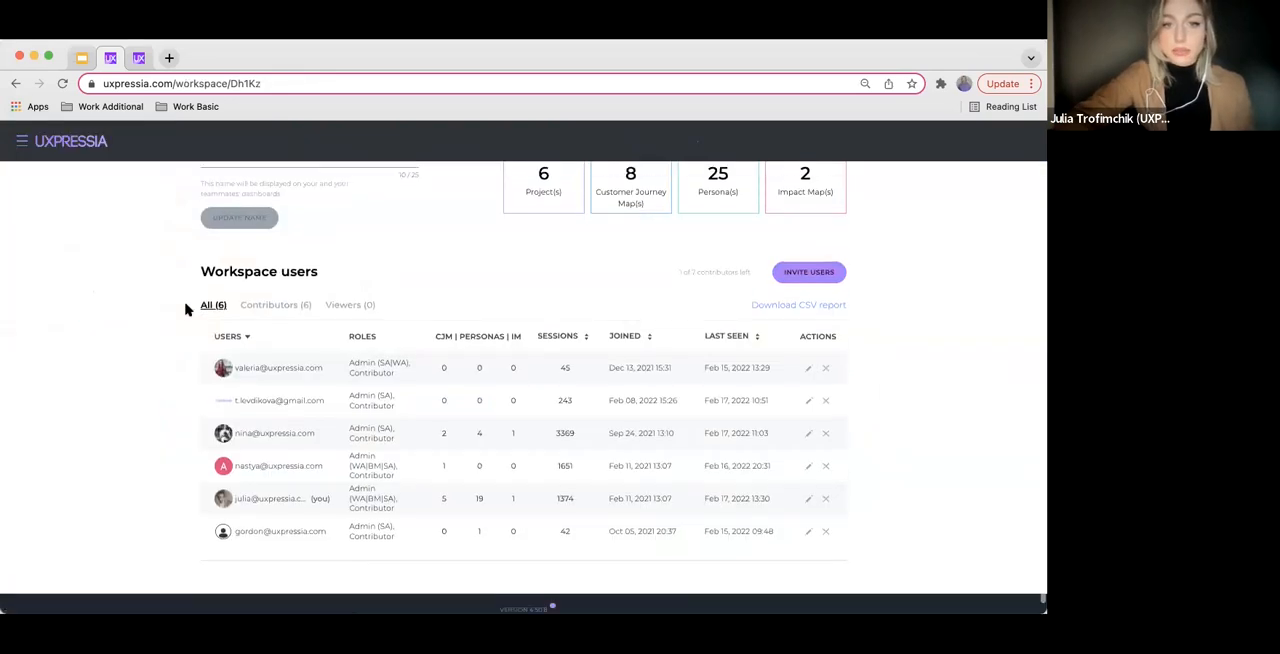
click(583, 230)
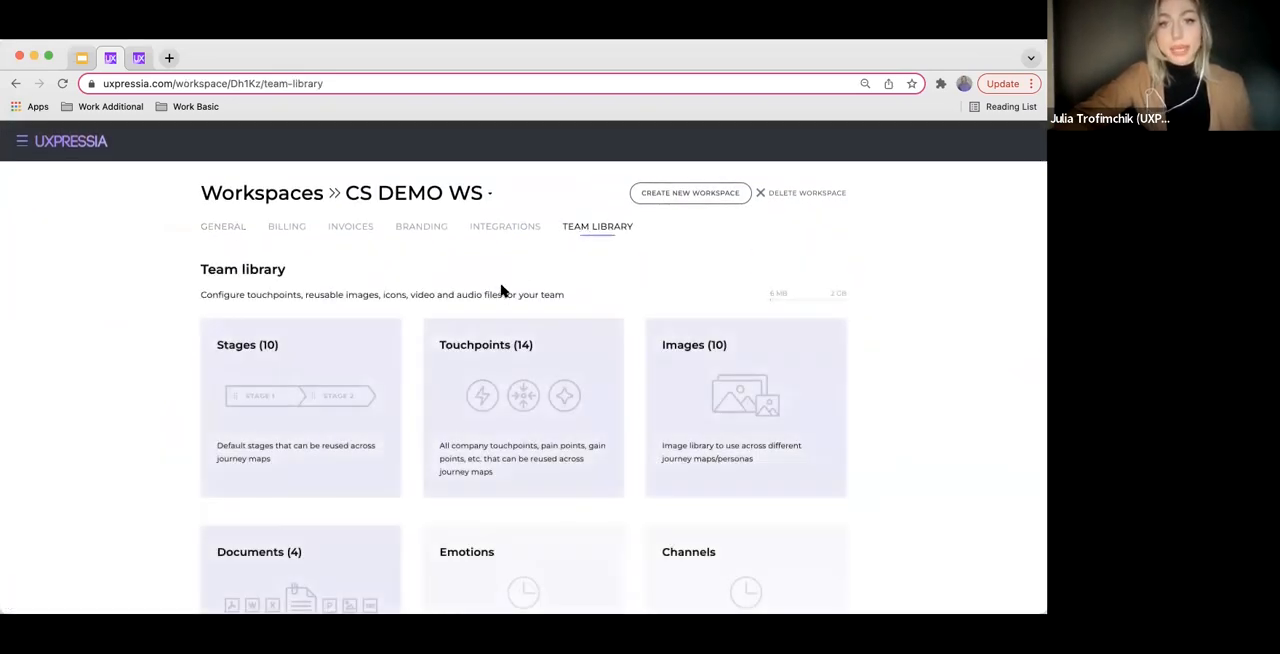
scroll(503, 291, down, 2)
click(779, 348)
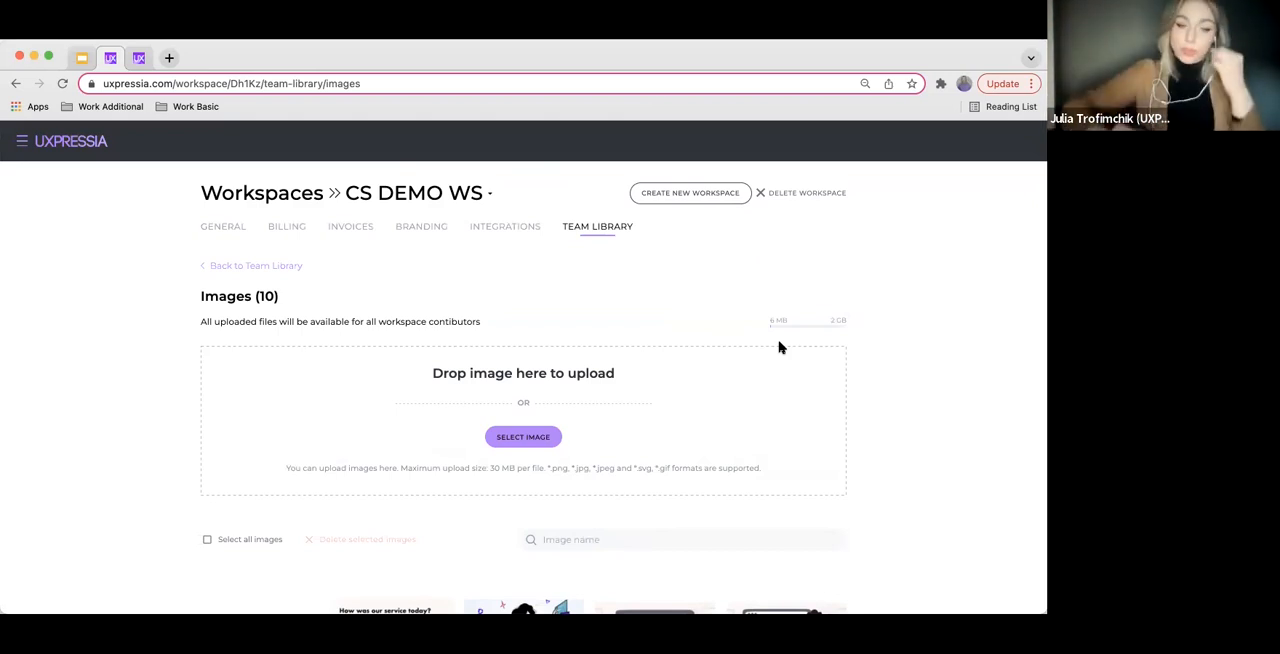
Look through the team library's images and preview Support.png, closing the preview without editing the image
scroll(744, 369, down, 1)
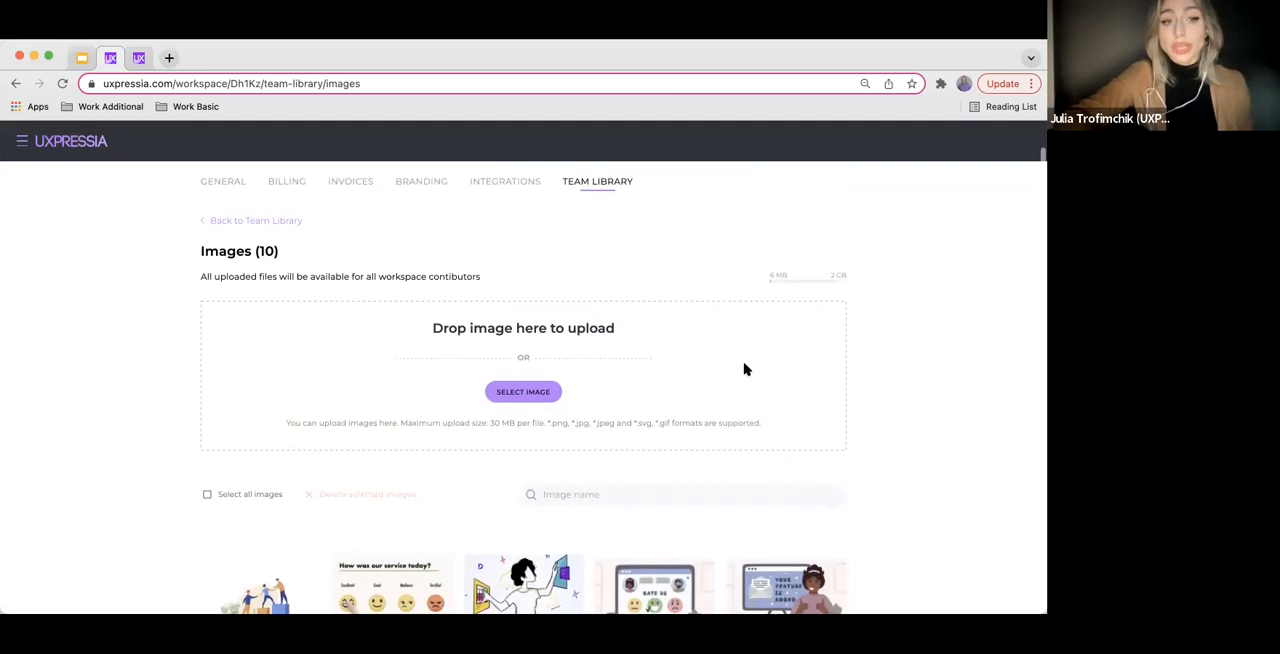
scroll(744, 369, down, 1)
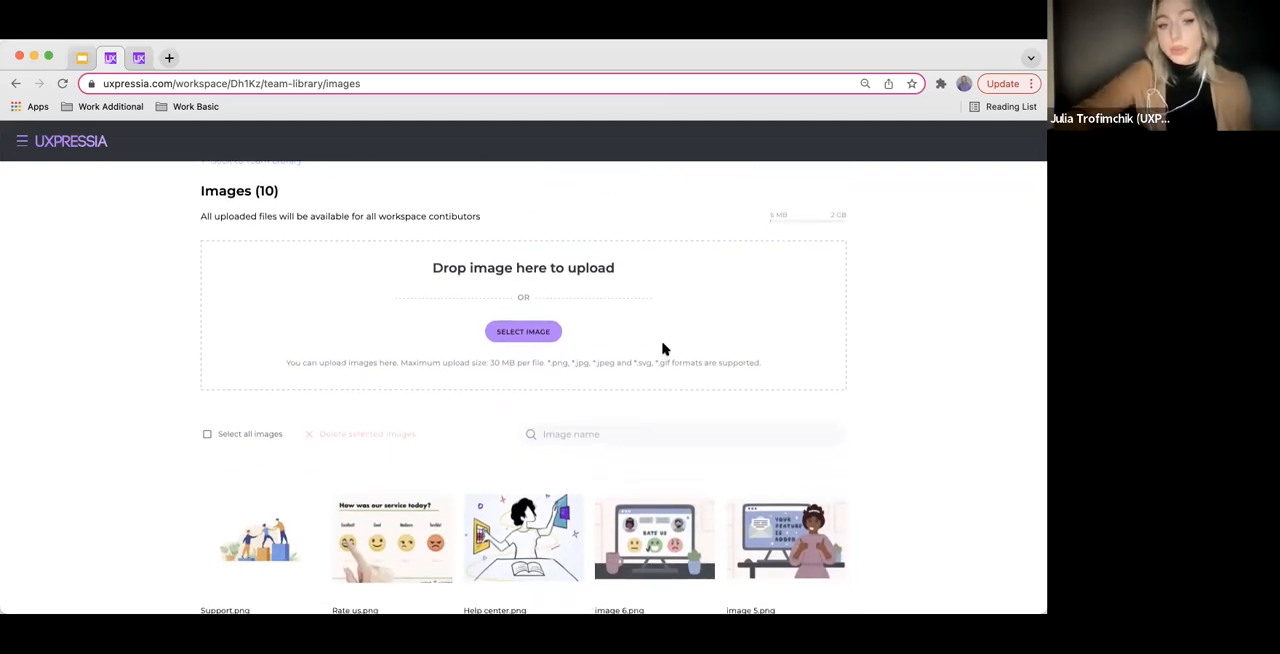
scroll(649, 356, down, 1)
scroll(649, 356, up, 2)
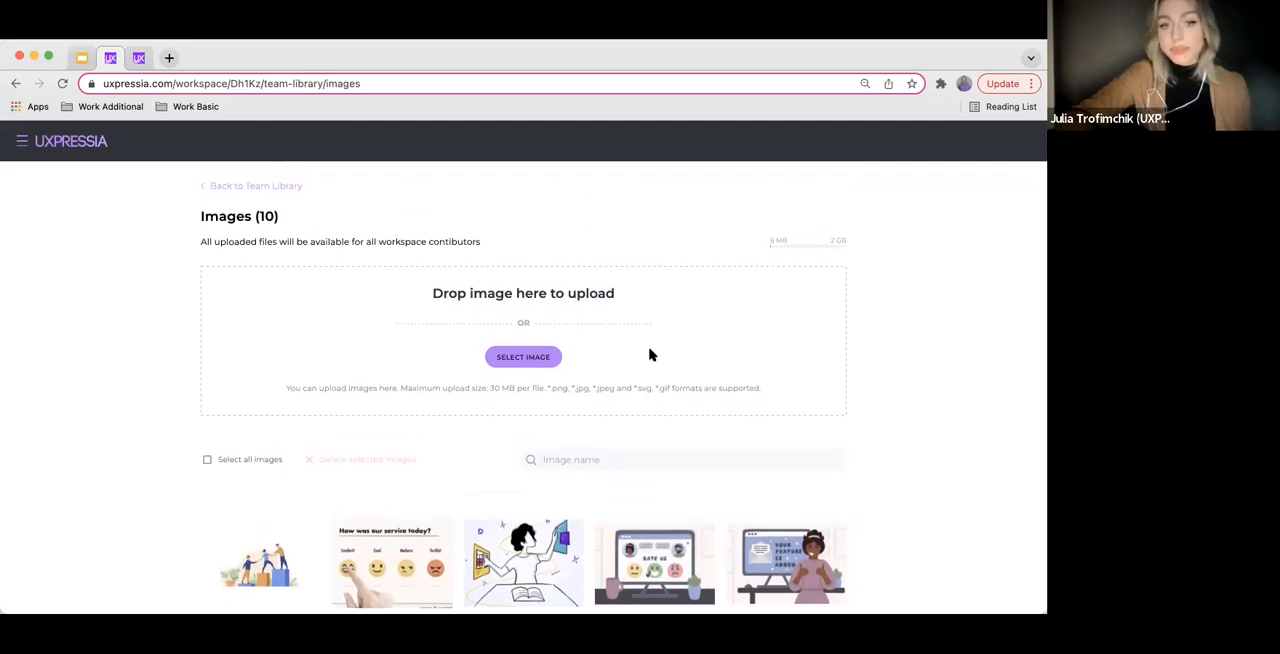
scroll(649, 356, down, 1)
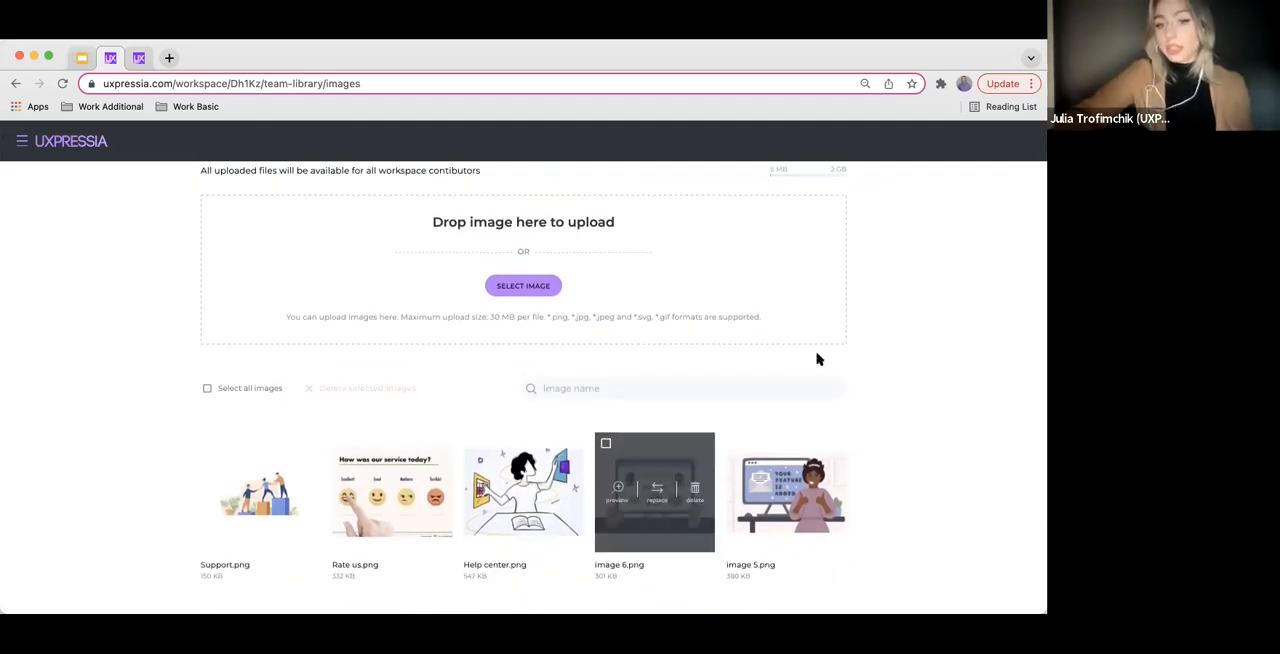
scroll(986, 360, down, 1)
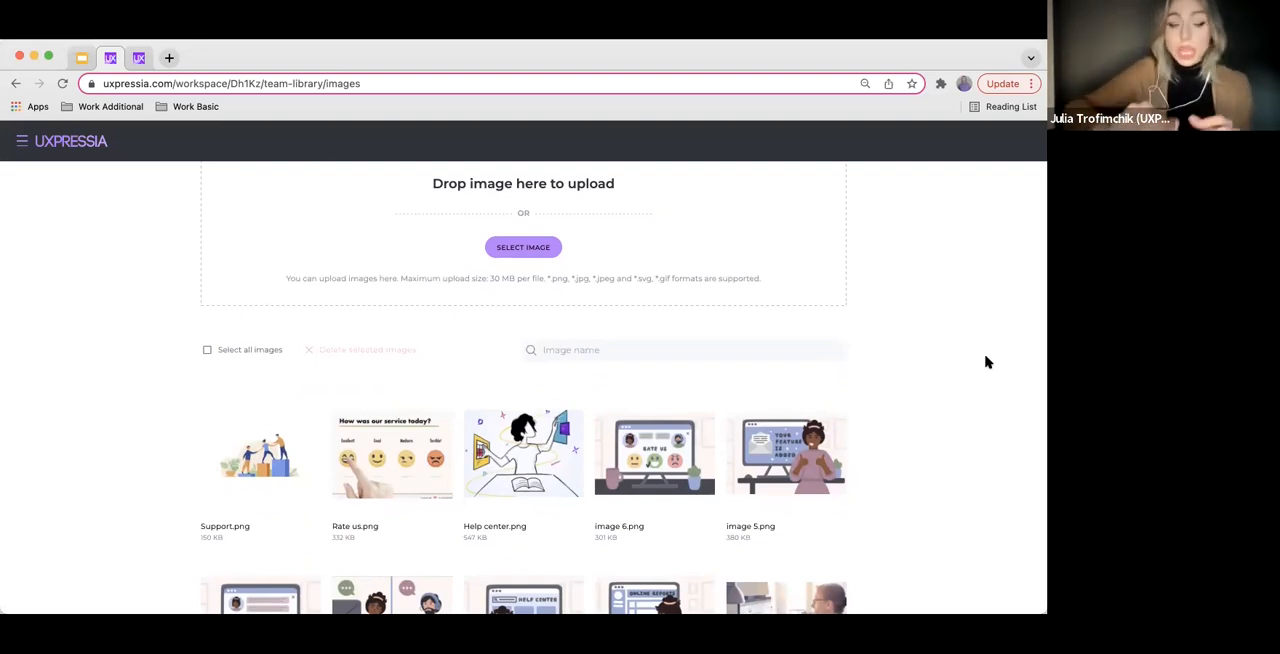
mouse_move(227, 431)
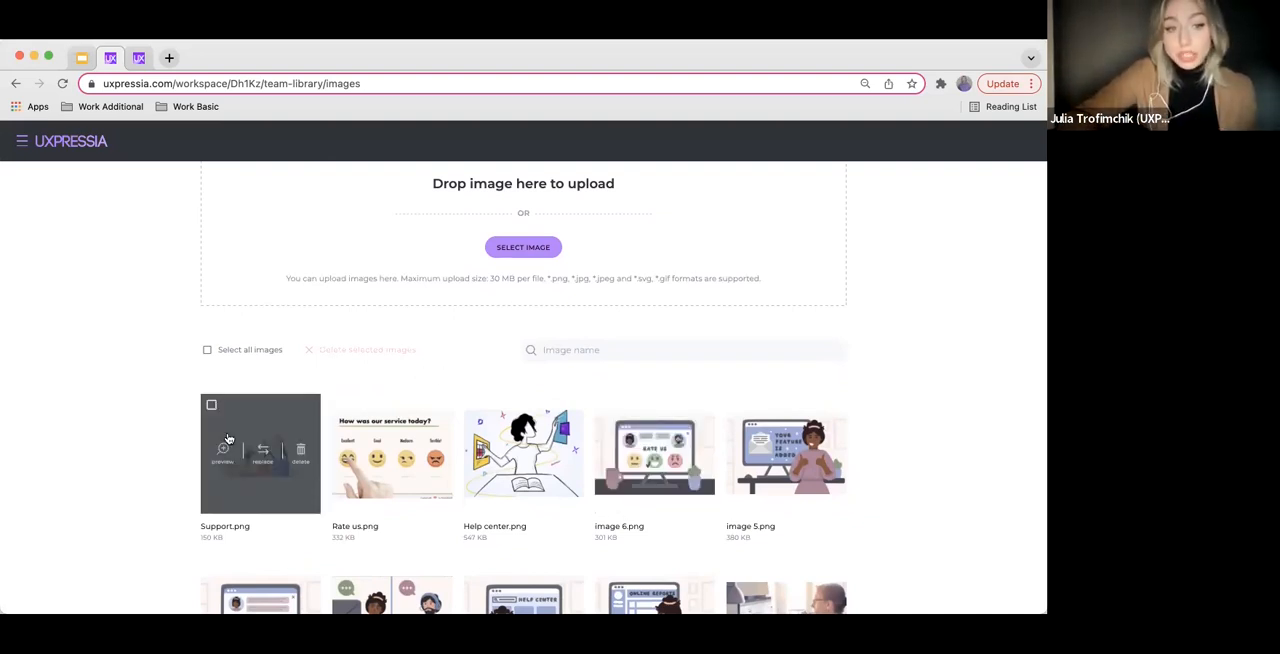
click(223, 452)
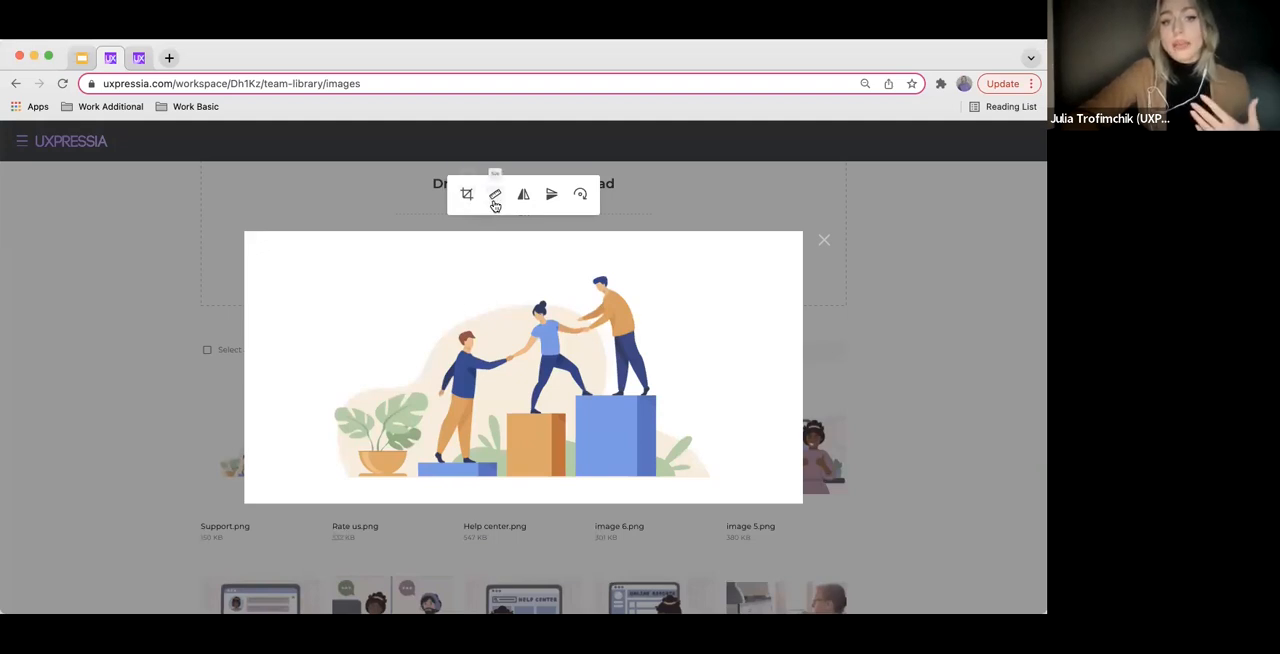
click(822, 238)
mouse_move(645, 431)
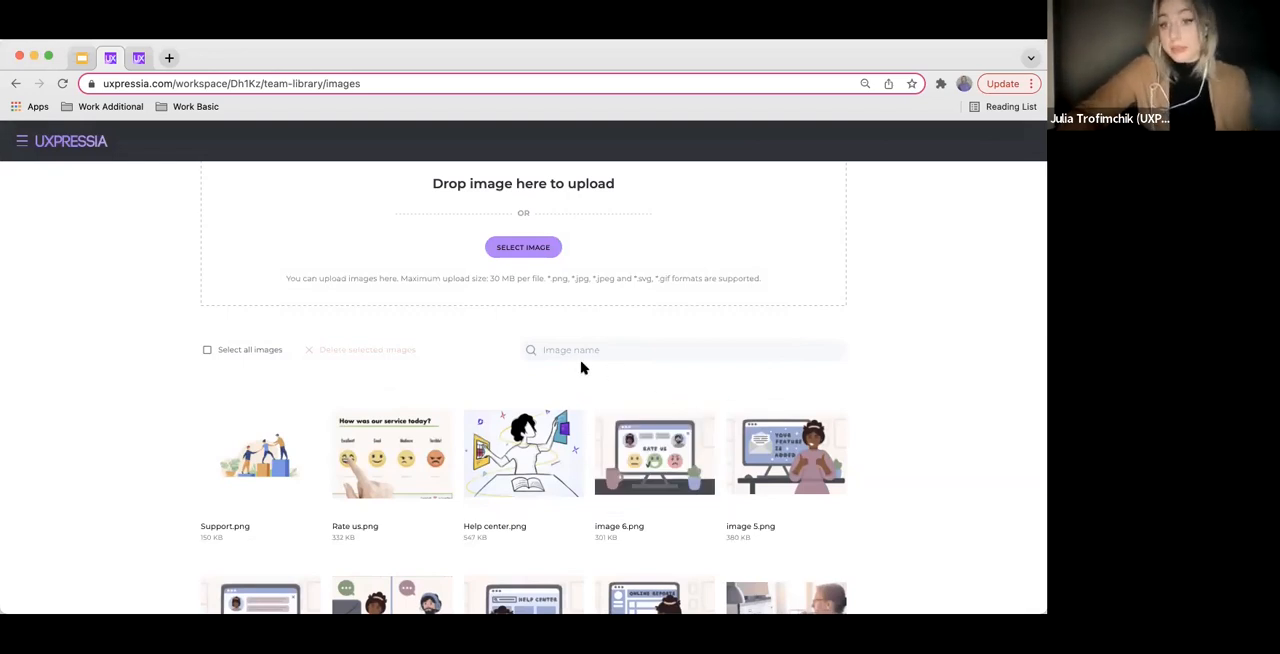
Return to the dashboard and open the SaaS support journey map from its project in CS DEMO WS
scroll(114, 343, up, 4)
click(22, 141)
click(72, 242)
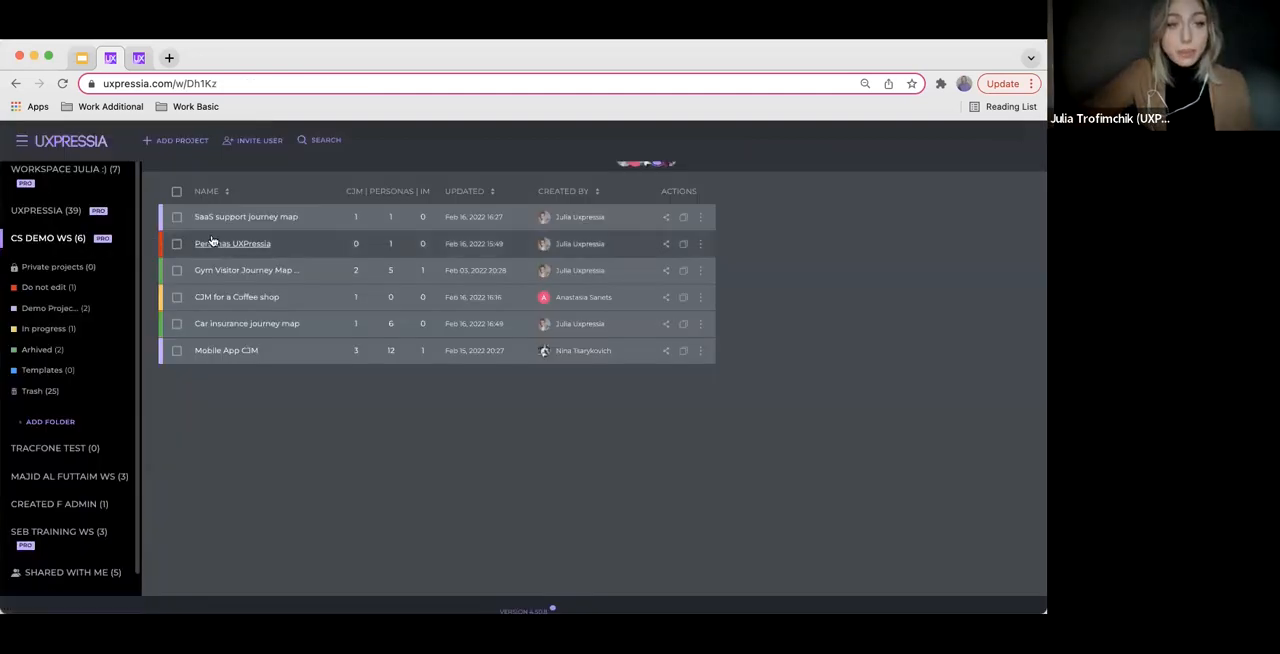
click(220, 216)
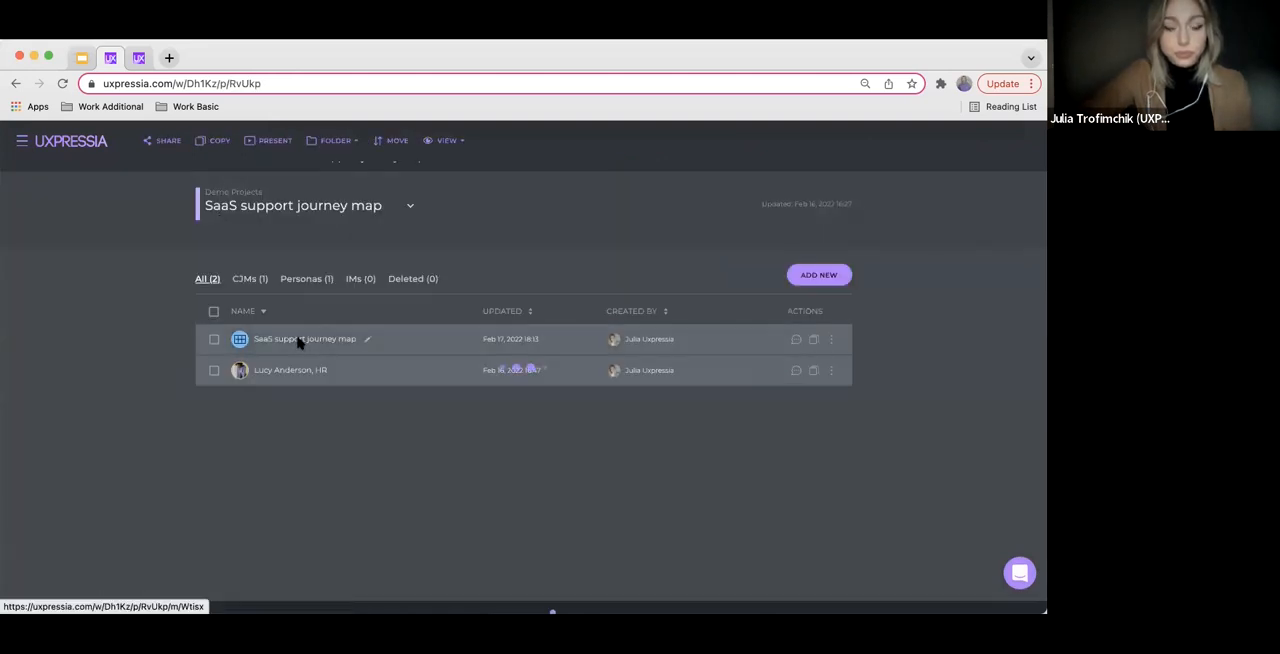
click(298, 341)
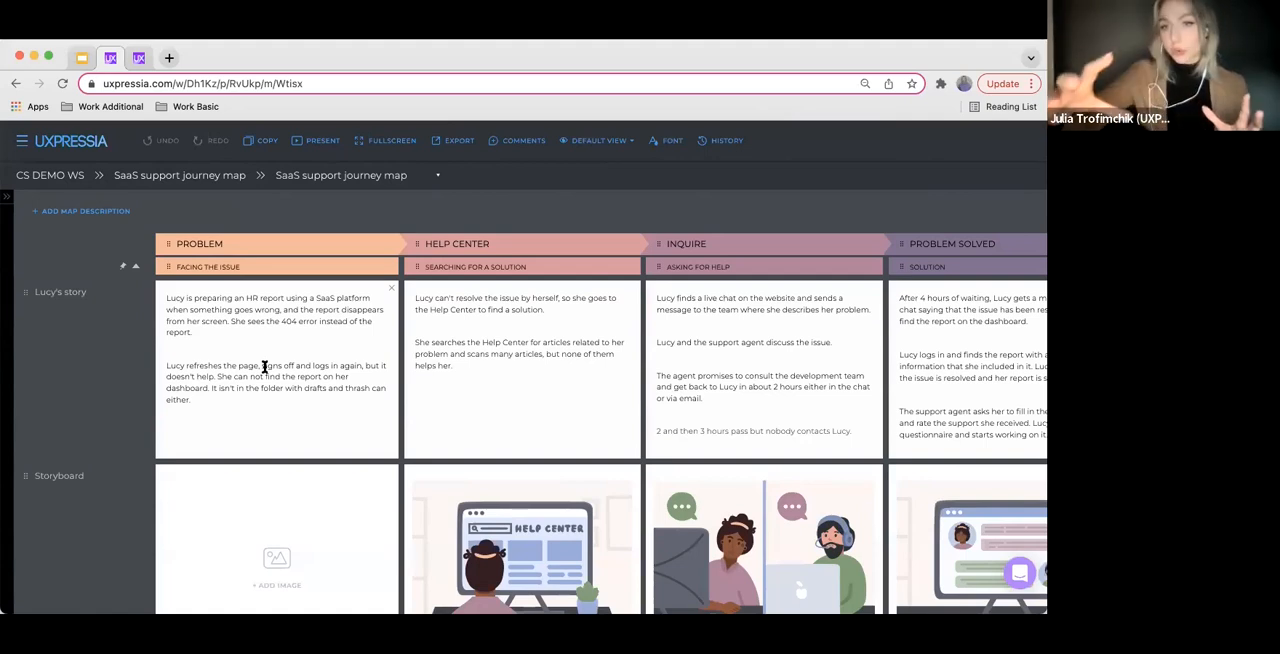
View the media and file section types available to add below the map's last section, and close without adding one
scroll(78, 546, down, 10)
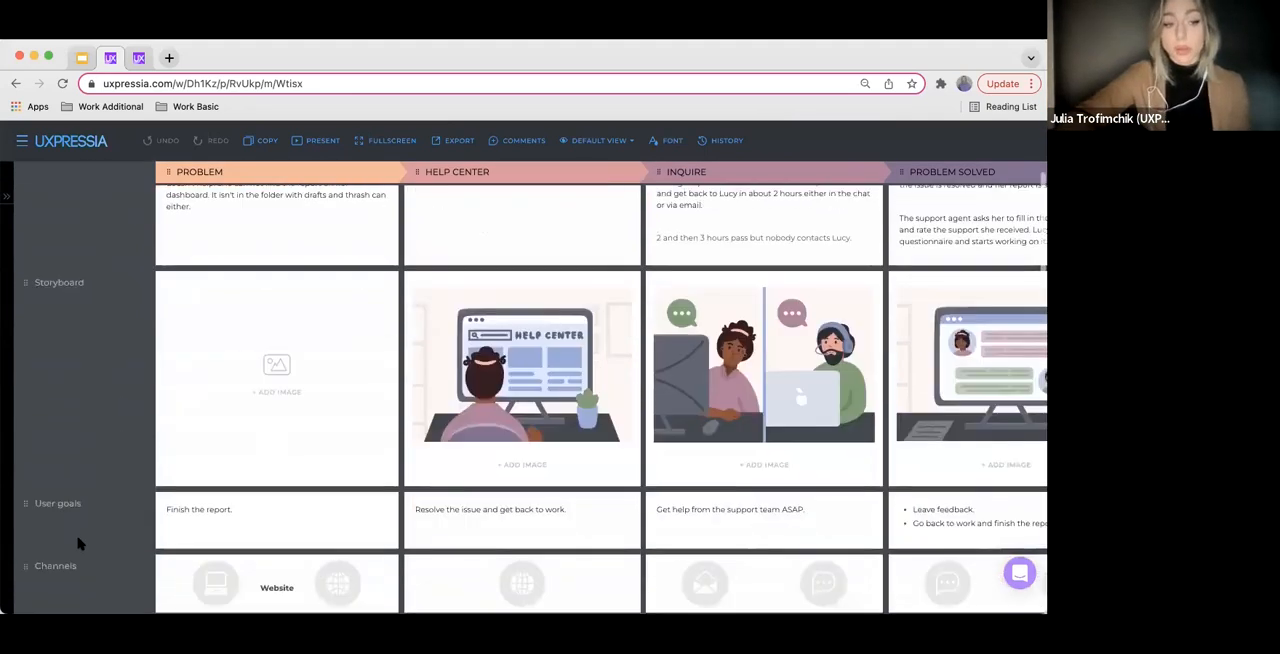
scroll(78, 548, down, 4)
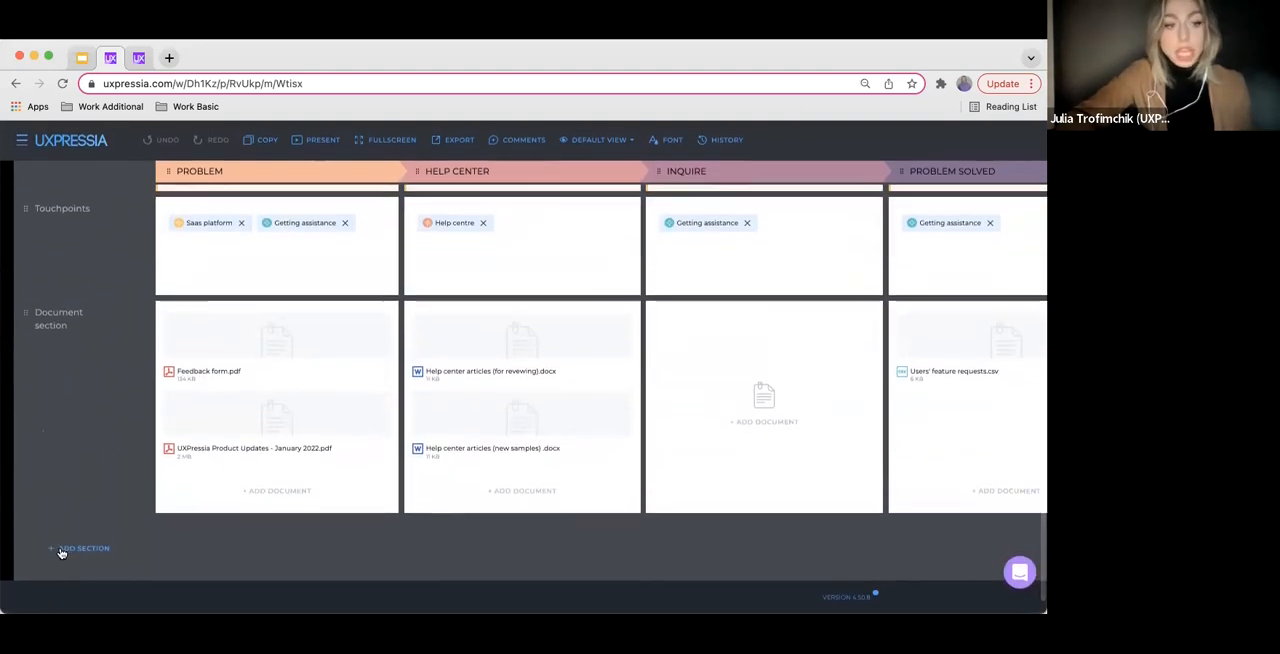
click(68, 548)
click(562, 201)
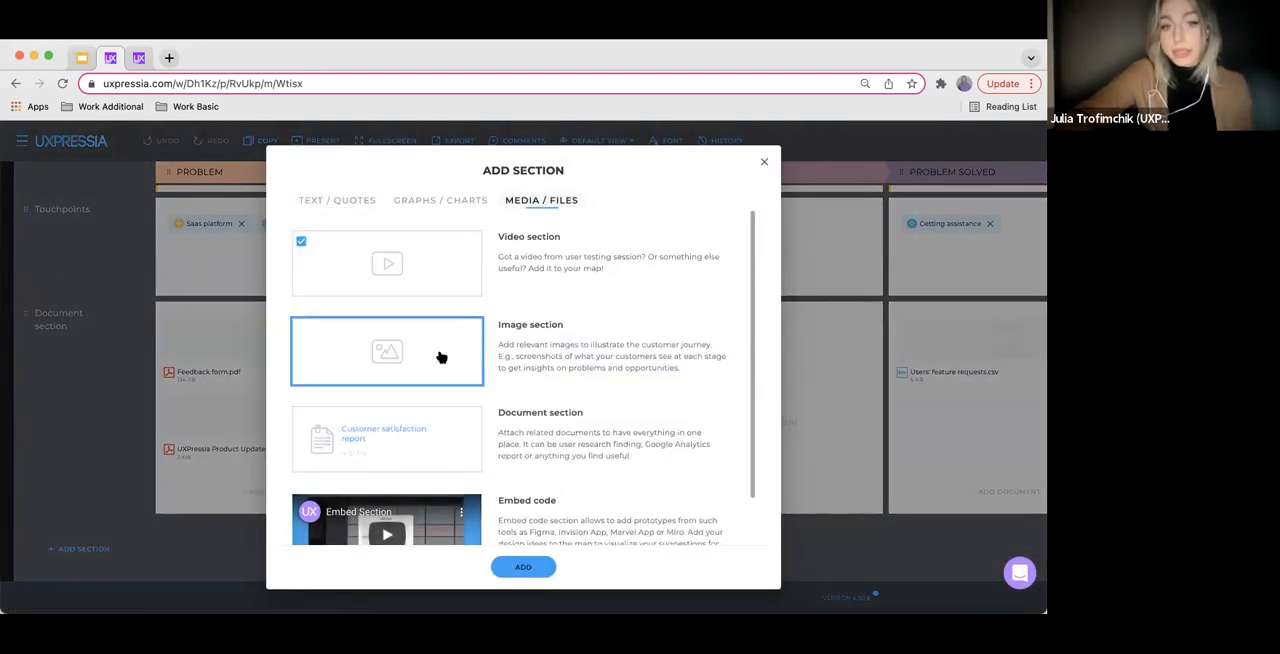
click(764, 167)
View the image insertion options for the Problem text in Lucy's story, and dismiss them without inserting an image
scroll(527, 335, up, 10)
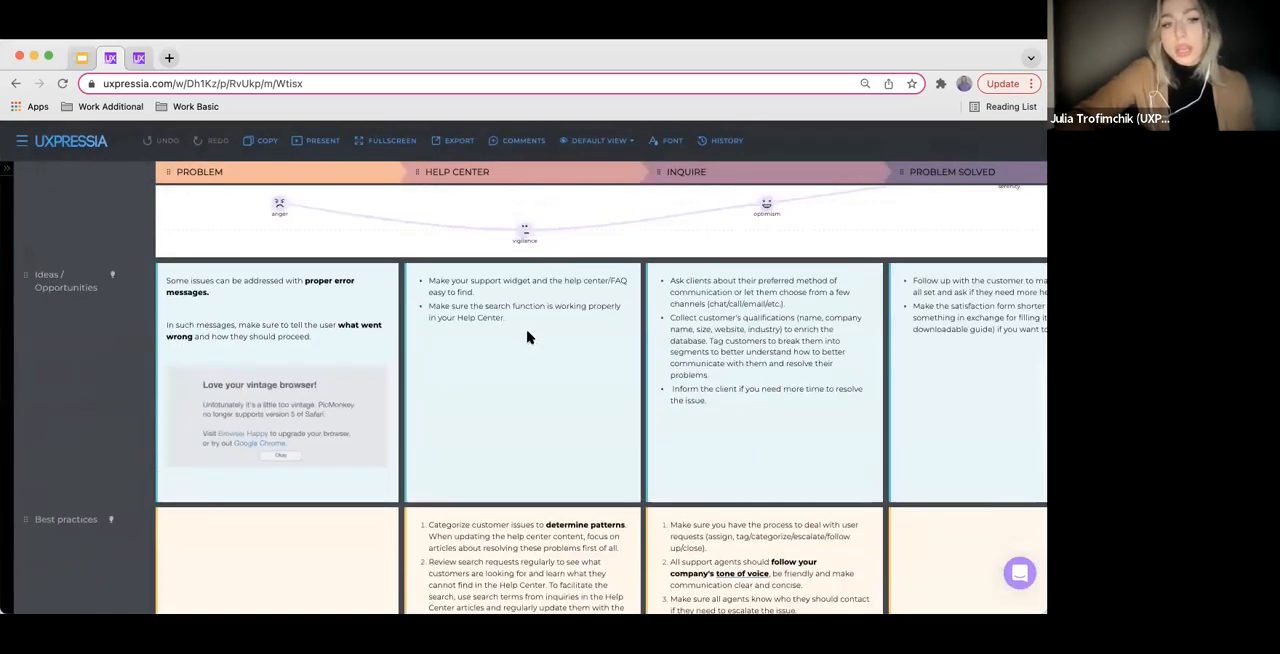
scroll(505, 355, up, 10)
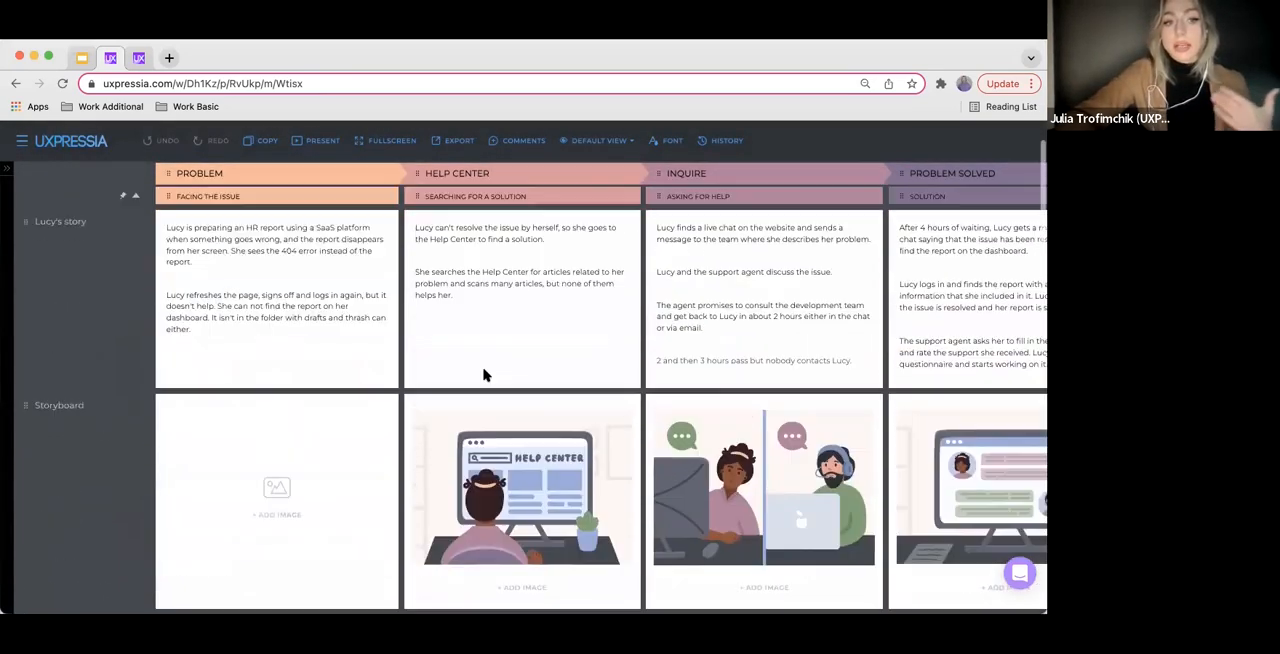
scroll(486, 375, down, 1)
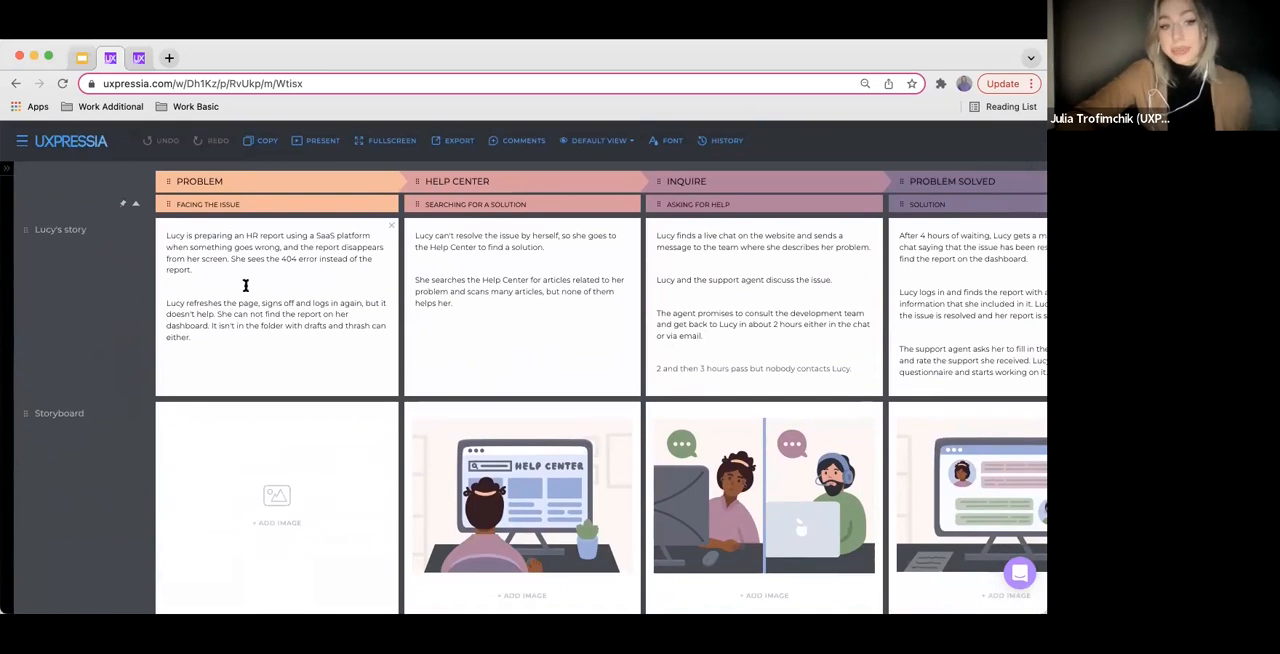
drag(163, 337, 369, 320)
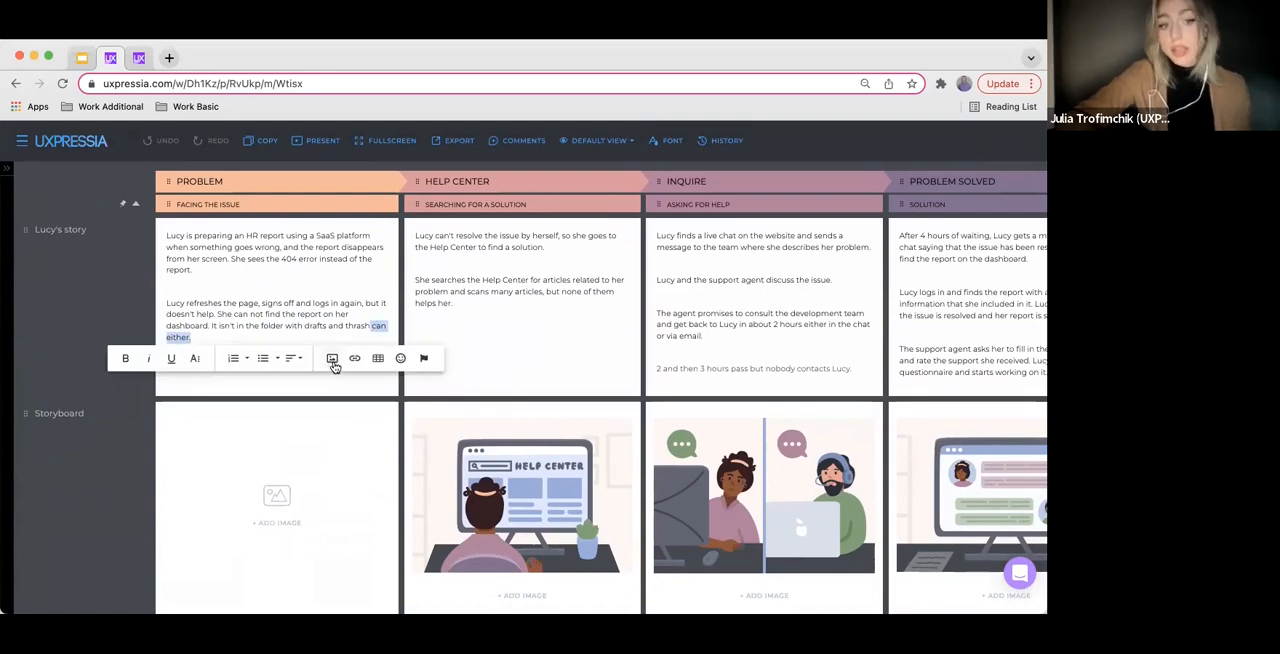
click(332, 358)
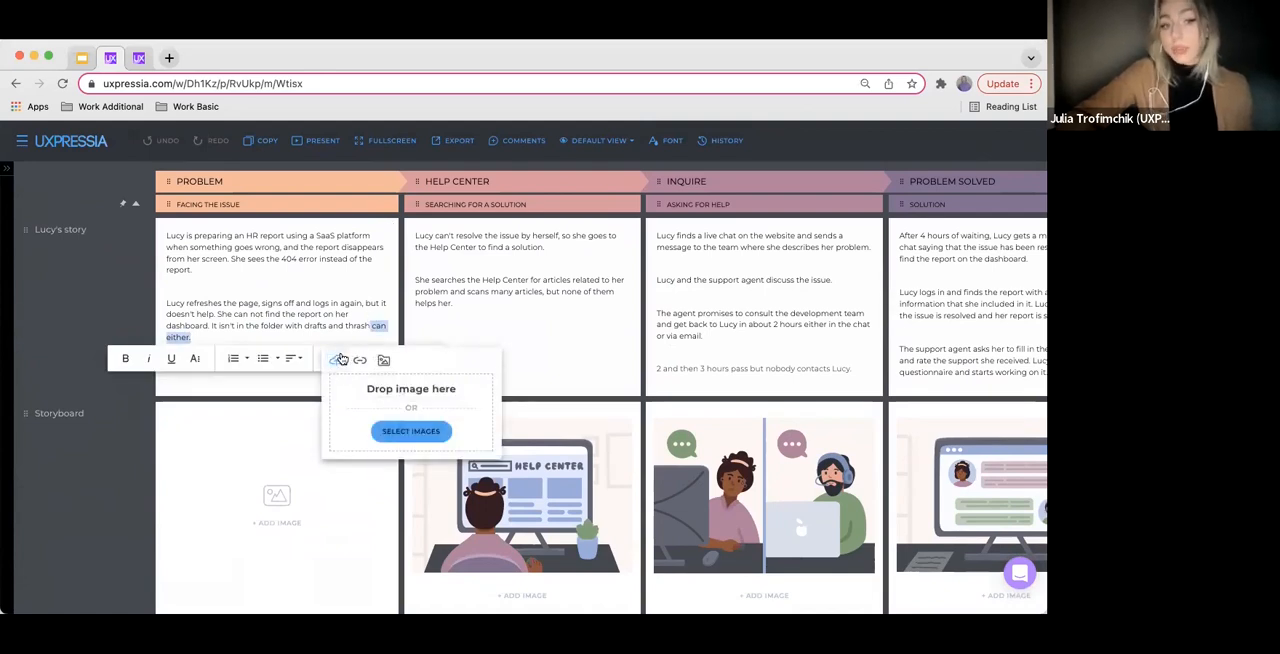
click(331, 325)
scroll(292, 370, down, 2)
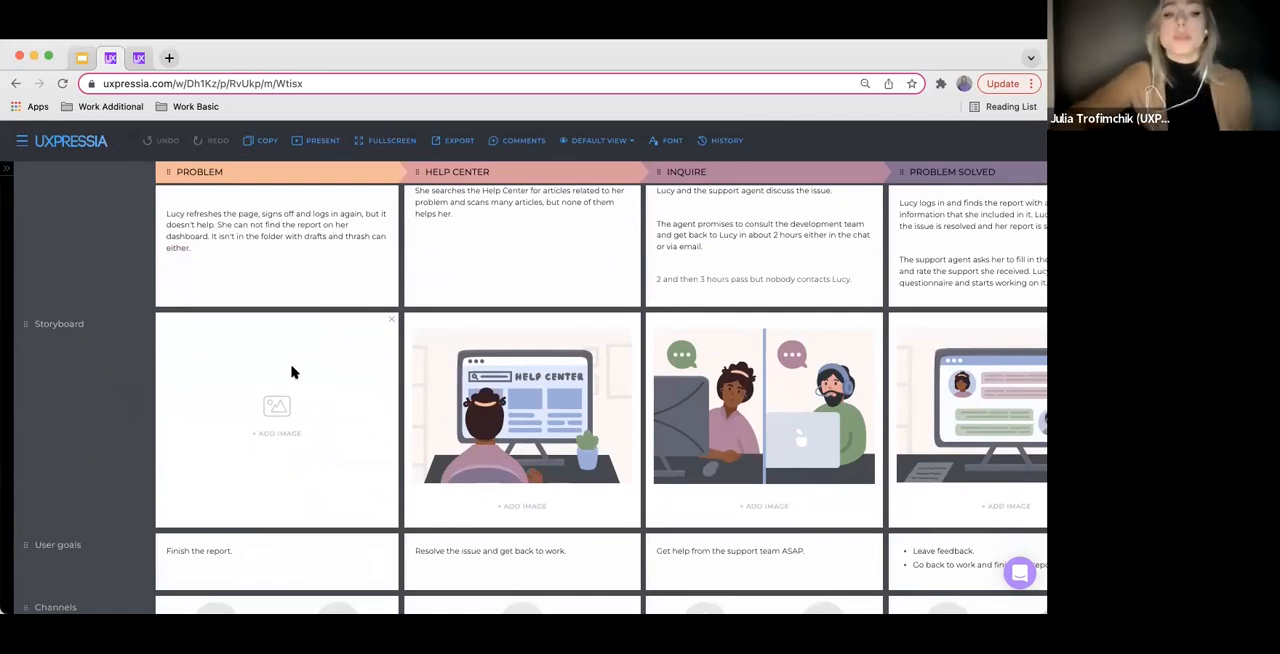
Insert image 1.png from the team library into the Problem stage of the Storyboard section, and open its preview
click(278, 436)
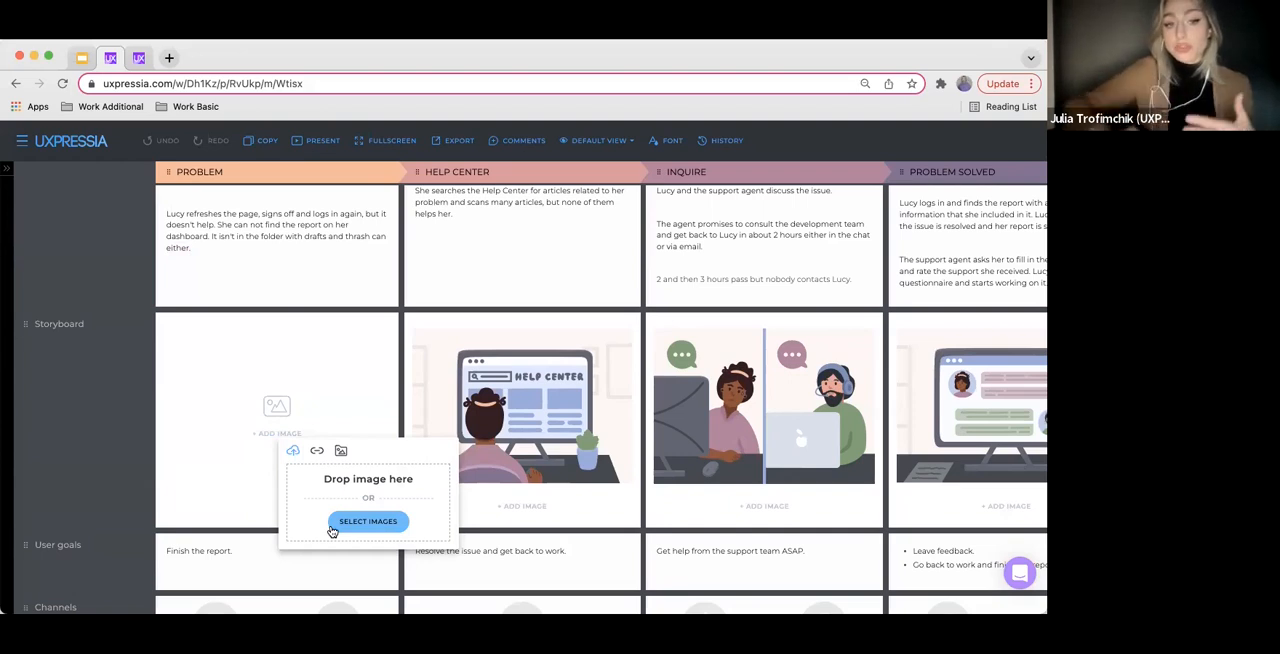
click(318, 453)
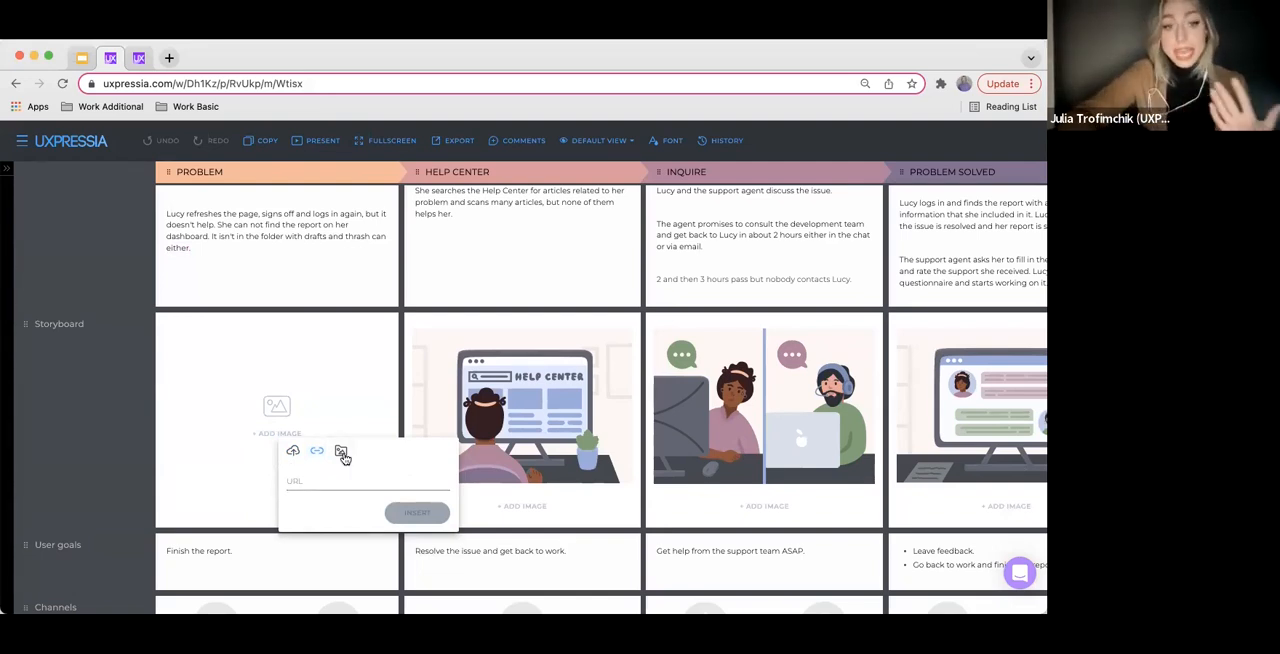
click(341, 452)
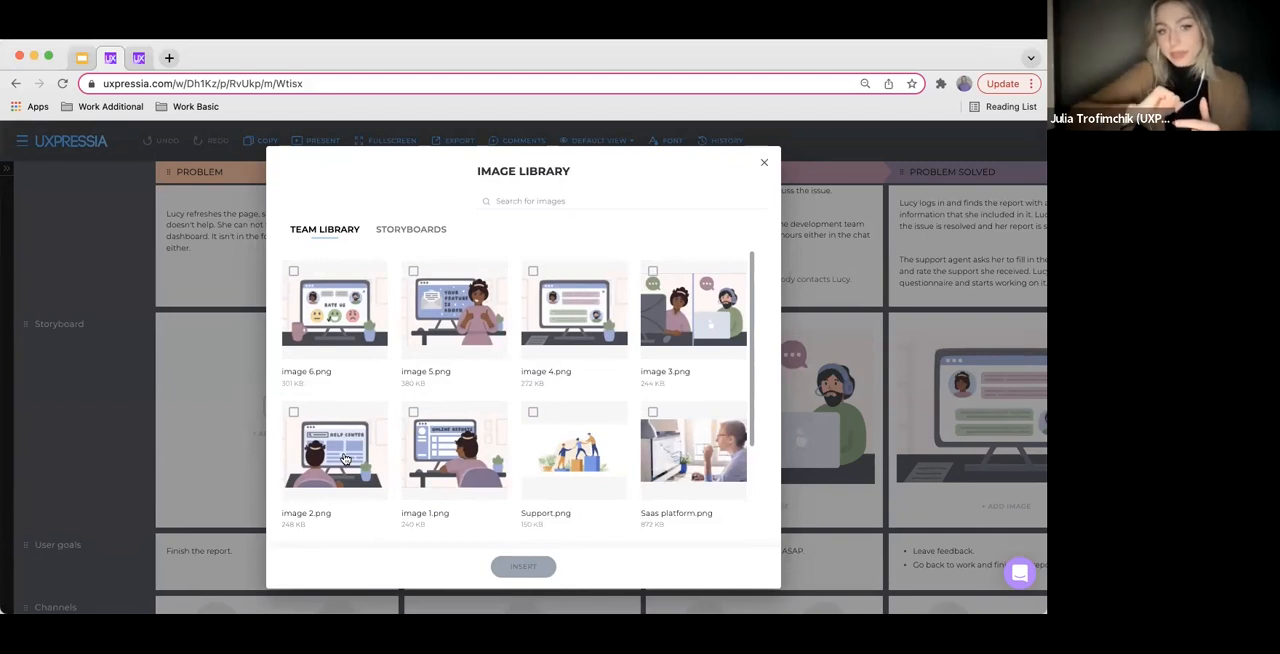
scroll(409, 438, down, 1)
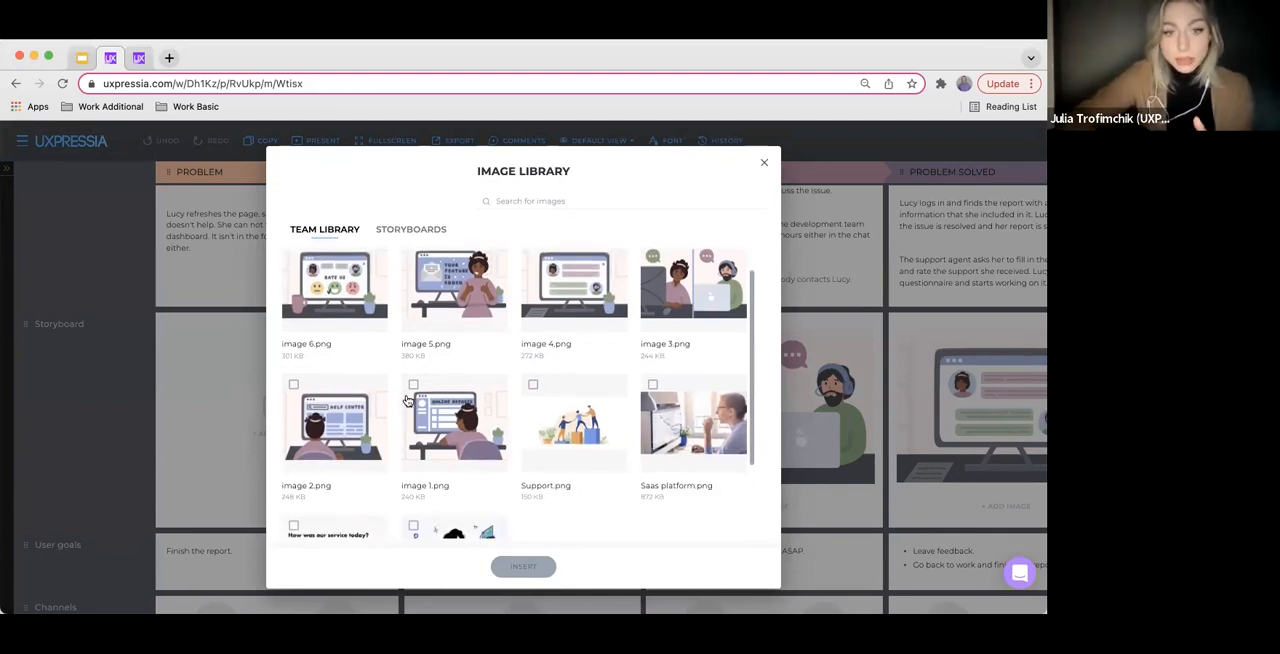
click(411, 386)
scroll(470, 470, down, 2)
click(526, 568)
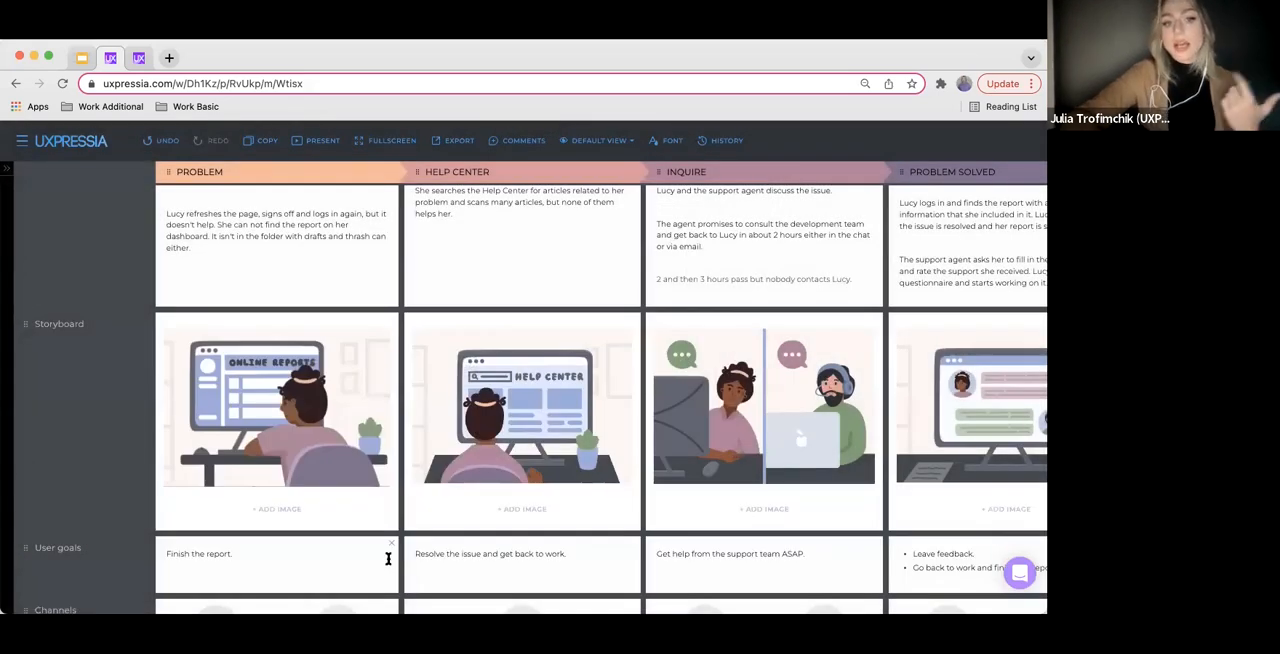
click(277, 403)
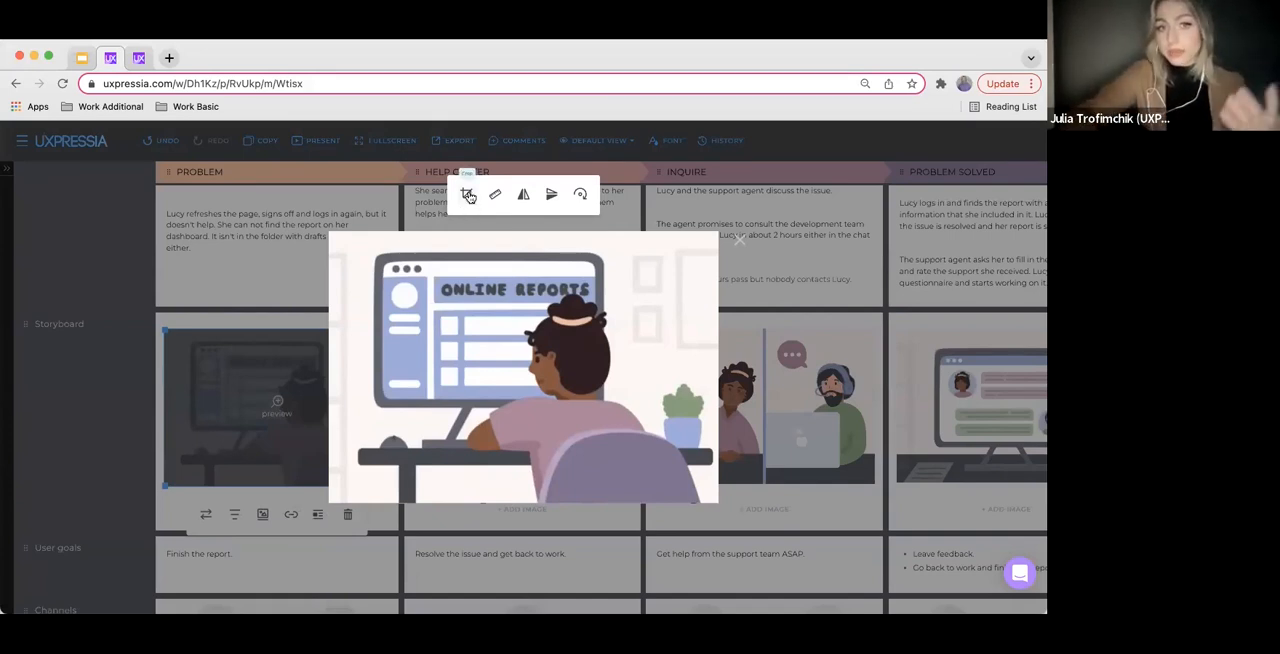
Close the image preview and delete the image from the Problem stage of the Storyboard section
click(739, 240)
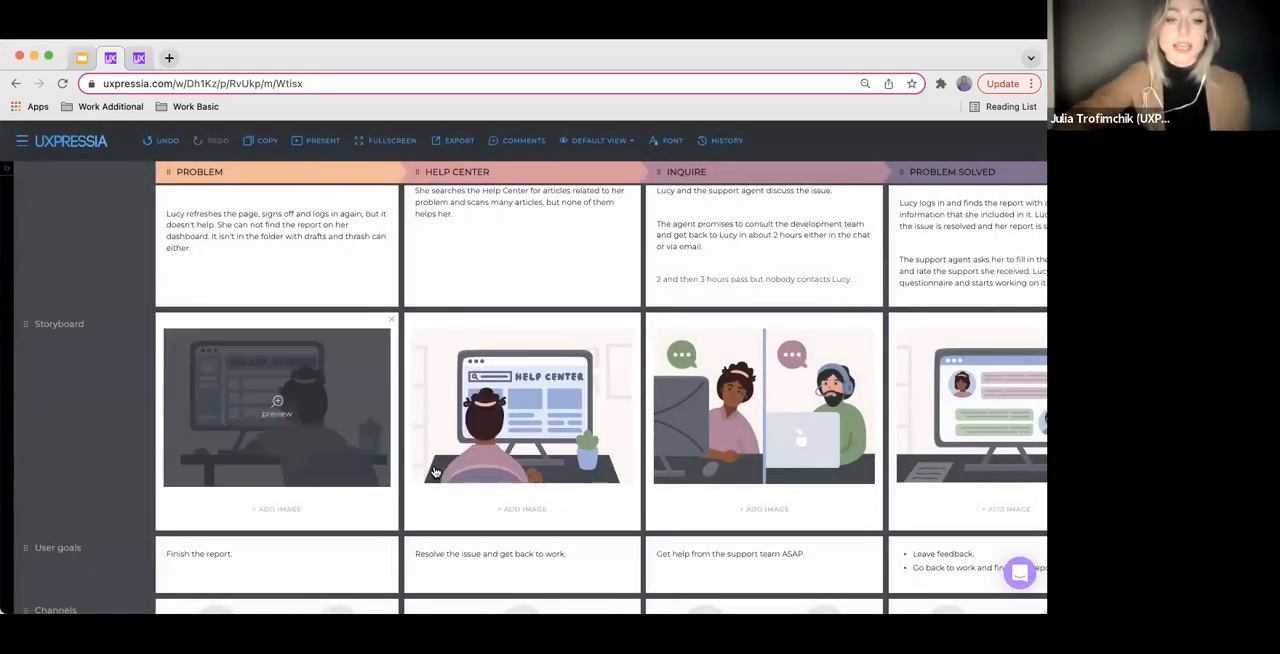
click(366, 514)
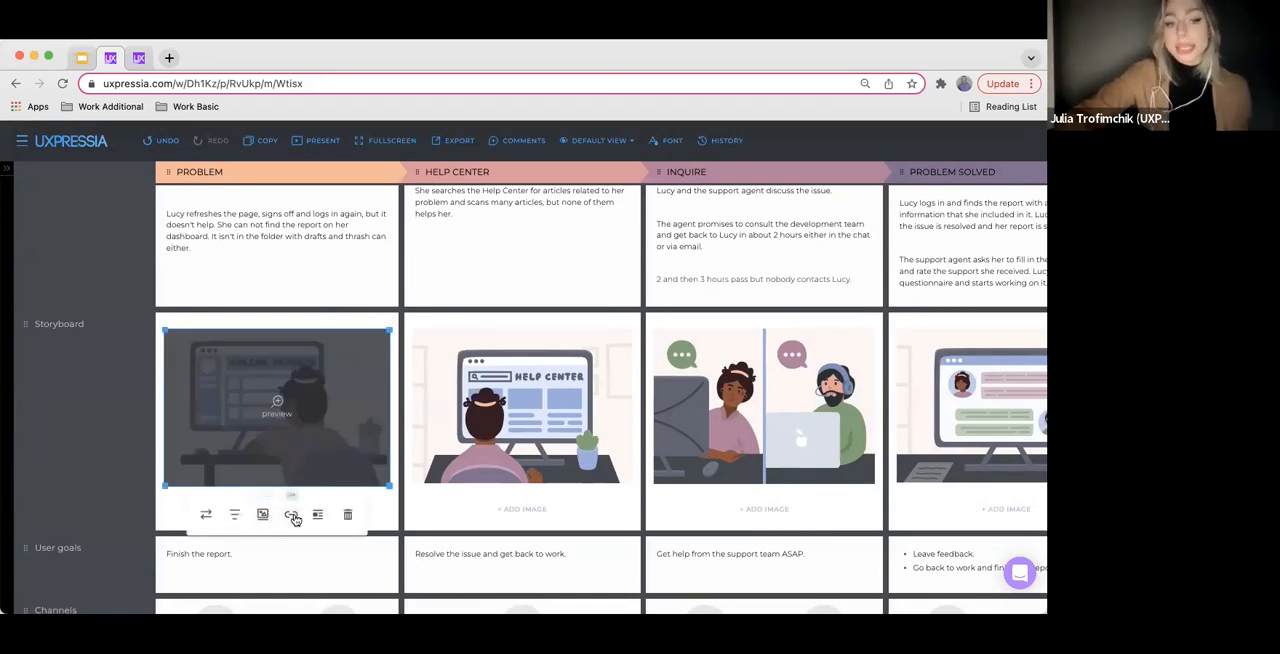
click(387, 516)
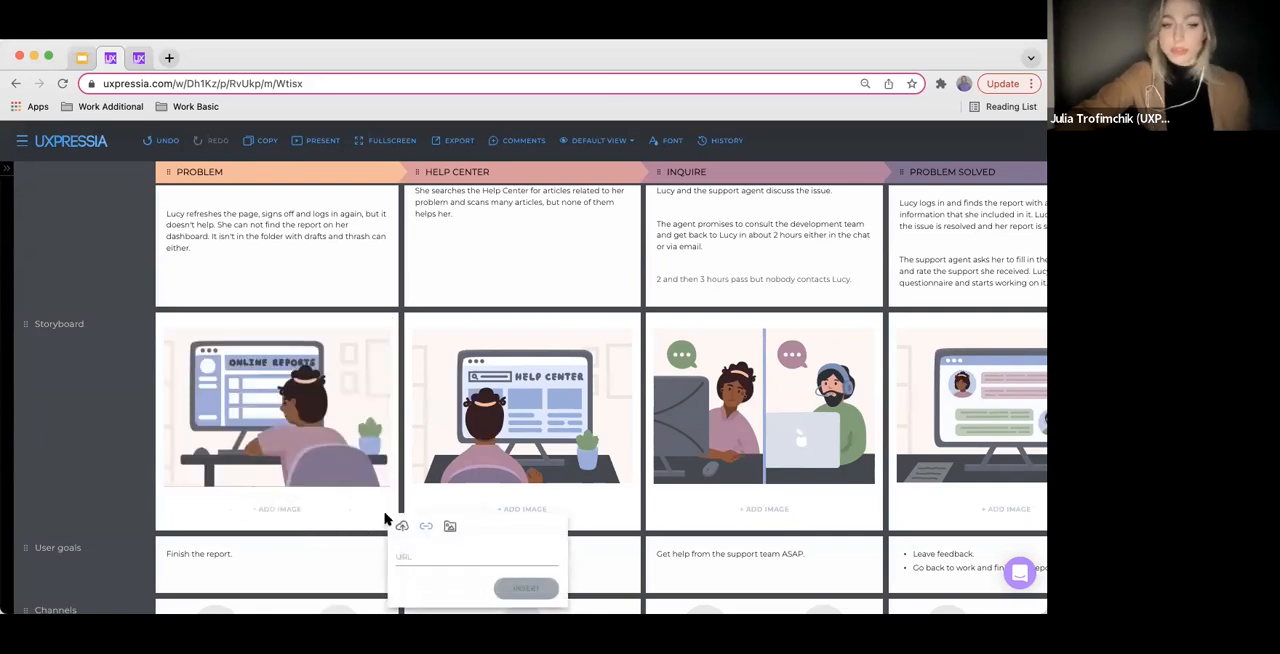
click(346, 508)
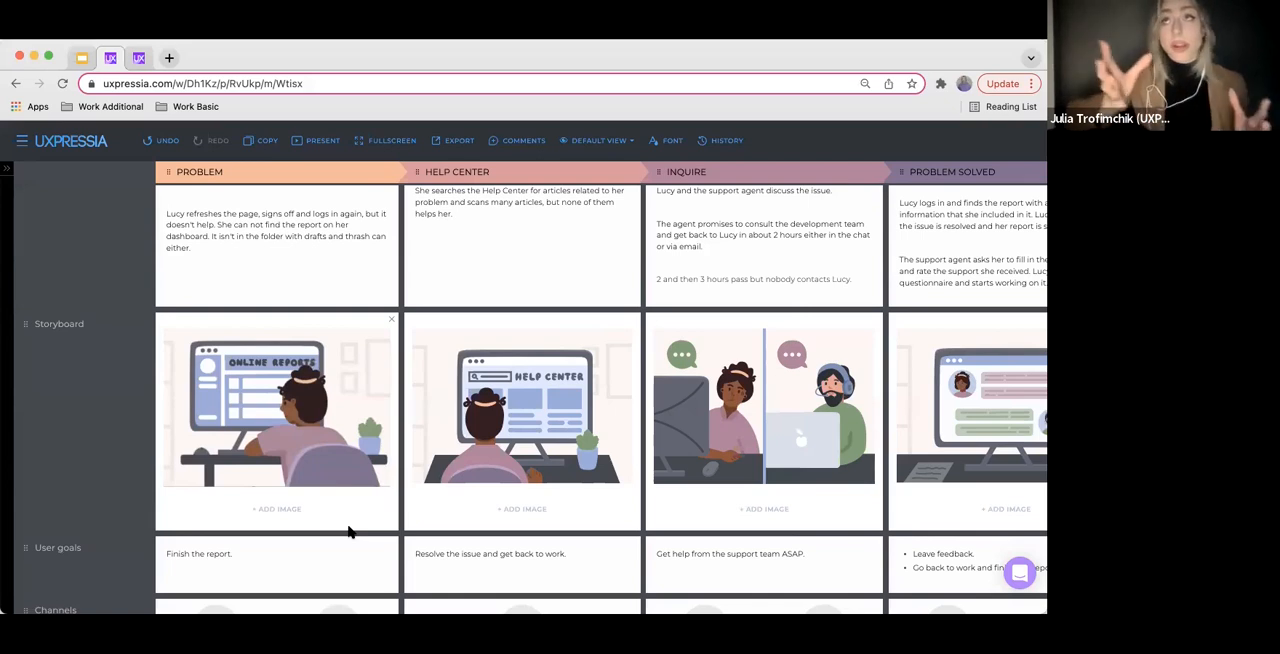
mouse_move(349, 470)
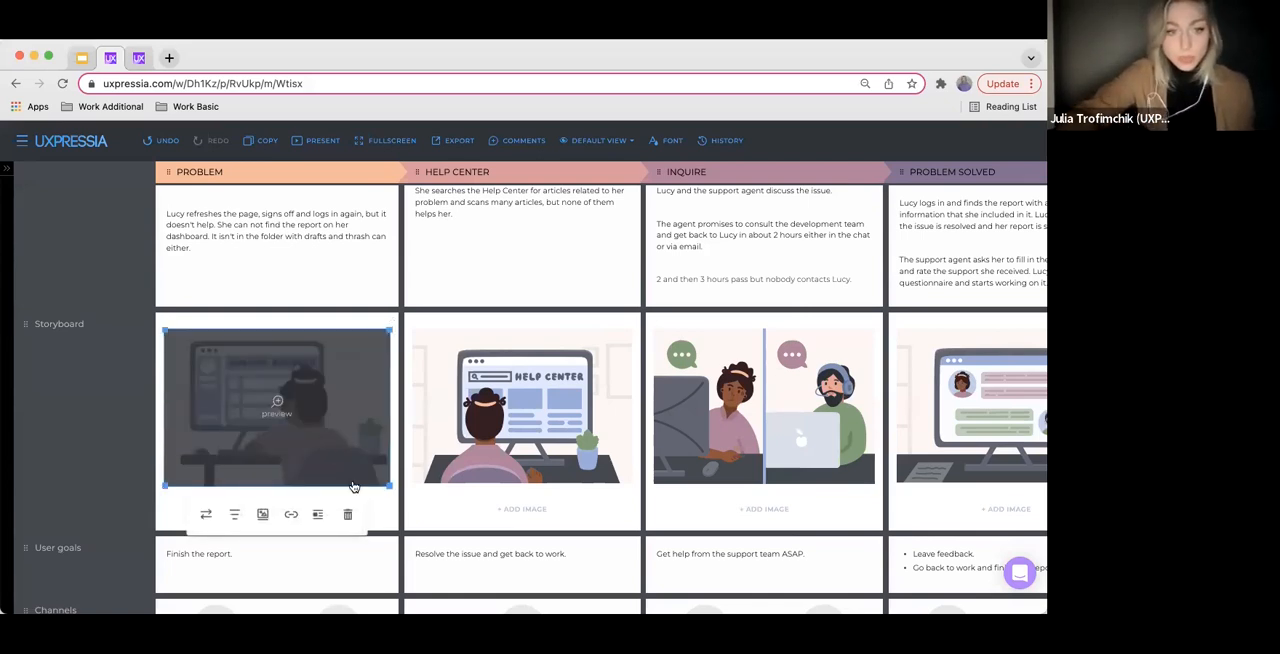
click(345, 515)
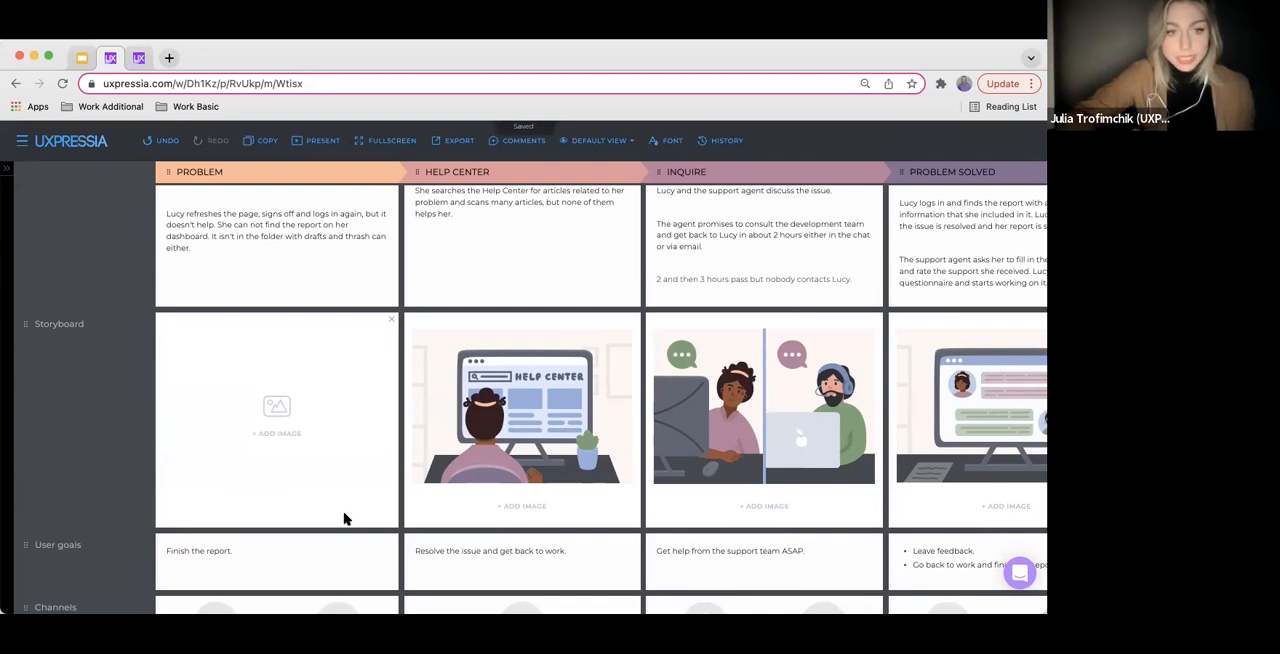
Open the image library for the empty Problem storyboard cell and browse the storyboard categories from Banking, Finance through Services
click(281, 435)
click(347, 449)
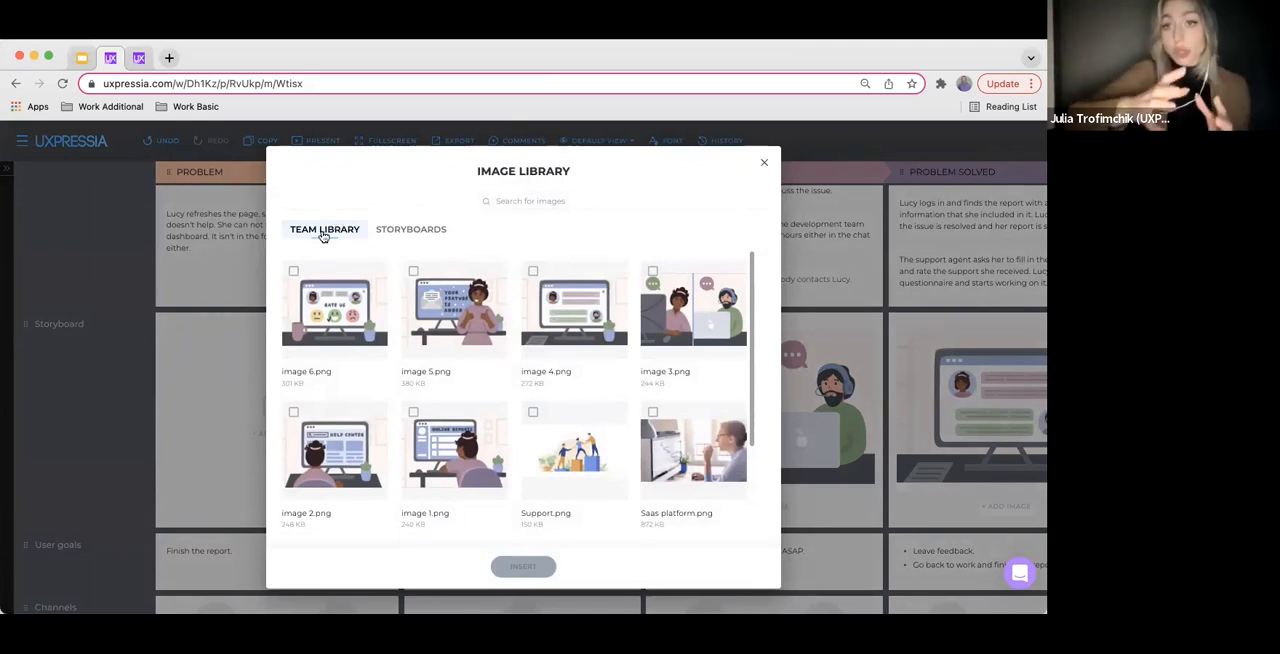
click(400, 231)
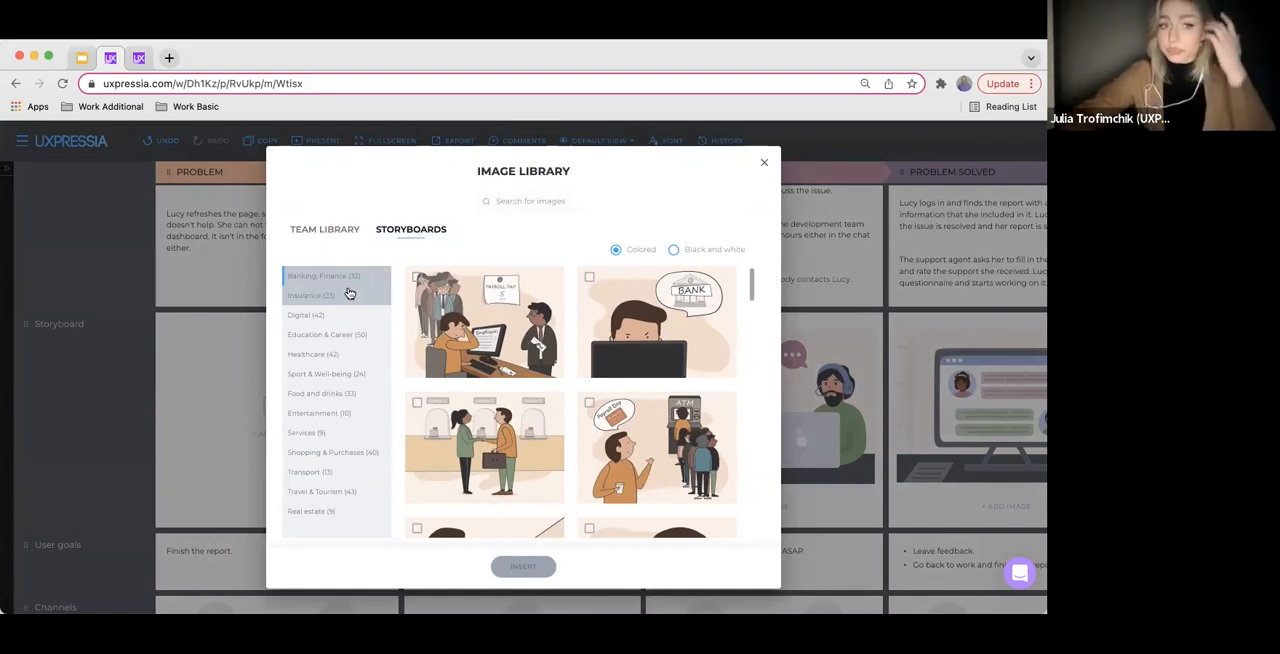
click(344, 295)
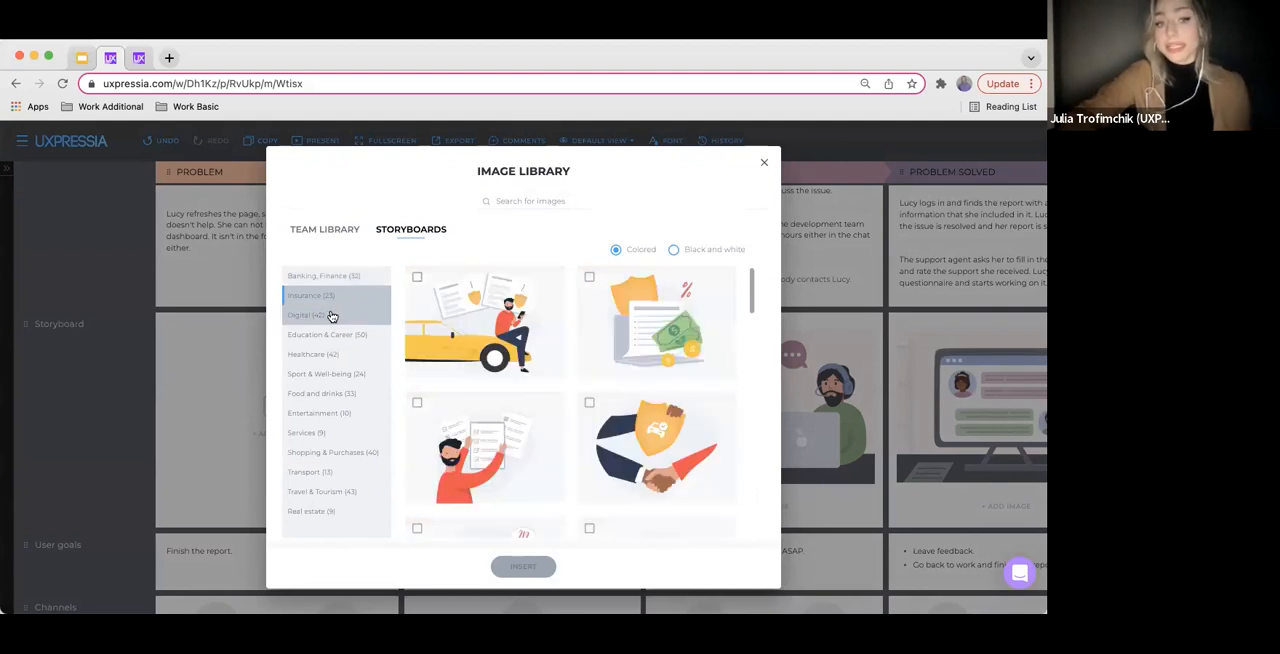
click(331, 316)
click(343, 334)
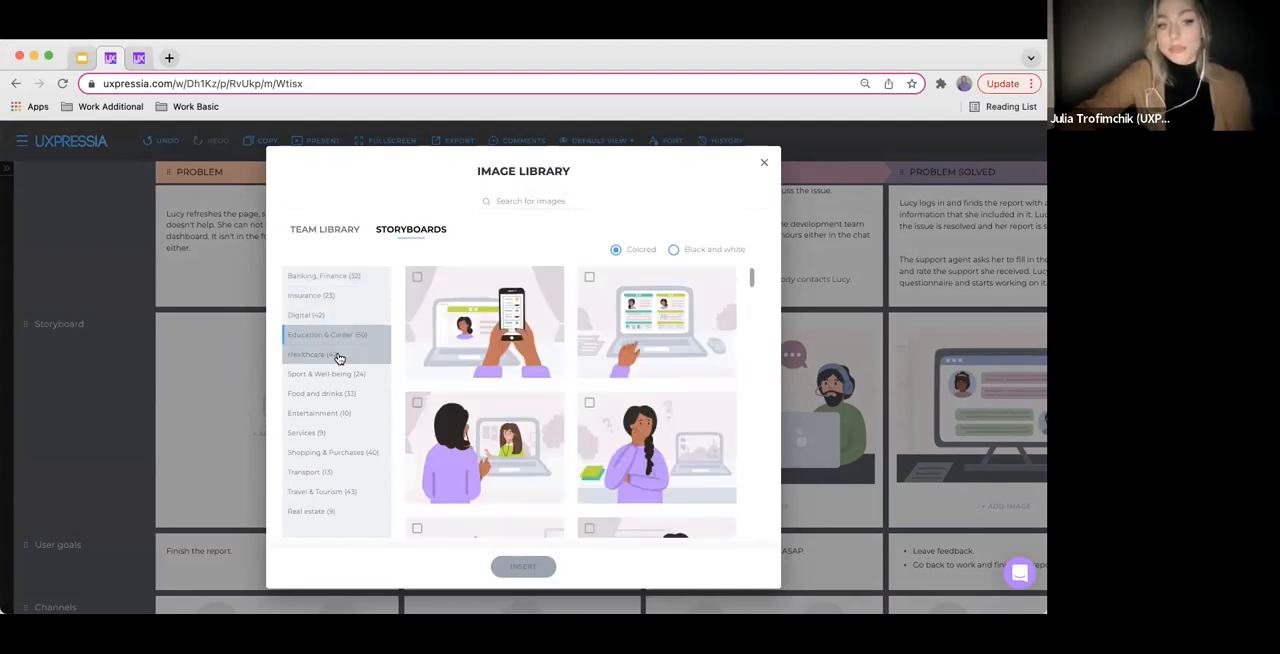
click(338, 357)
click(345, 374)
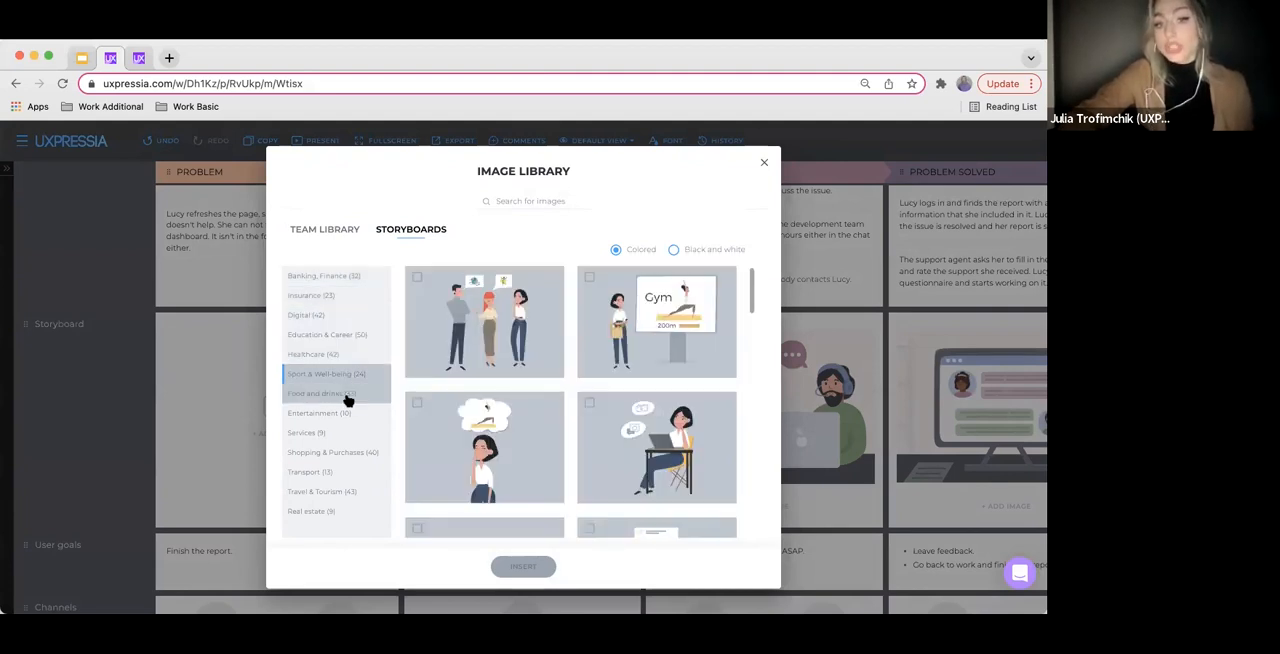
click(346, 396)
click(340, 416)
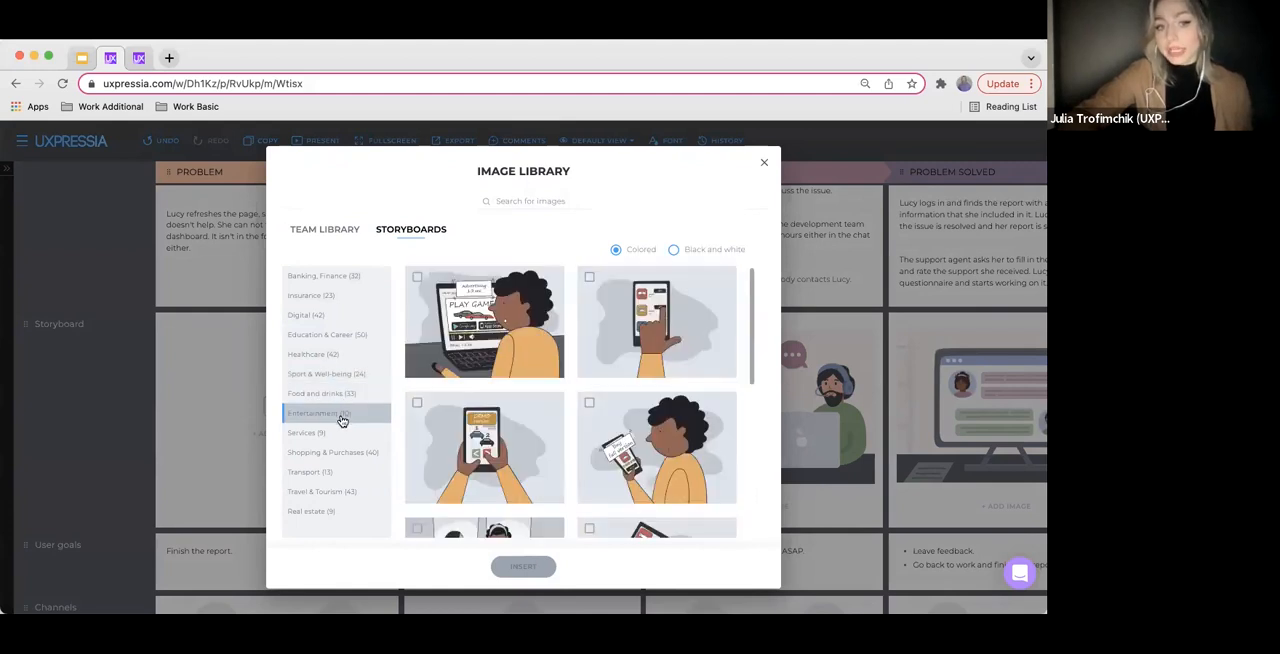
click(335, 433)
Search the storyboards for "mobile", compare the black and white and colored versions, and close the library without inserting an image
click(530, 198)
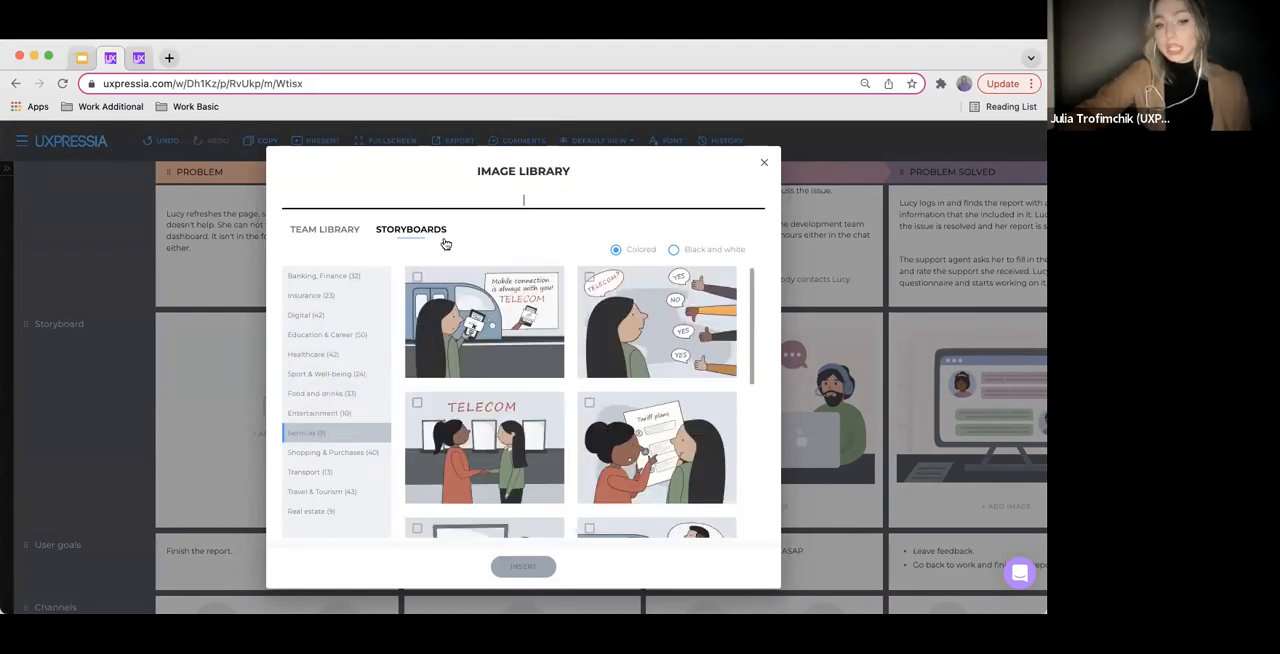
text(mobile)
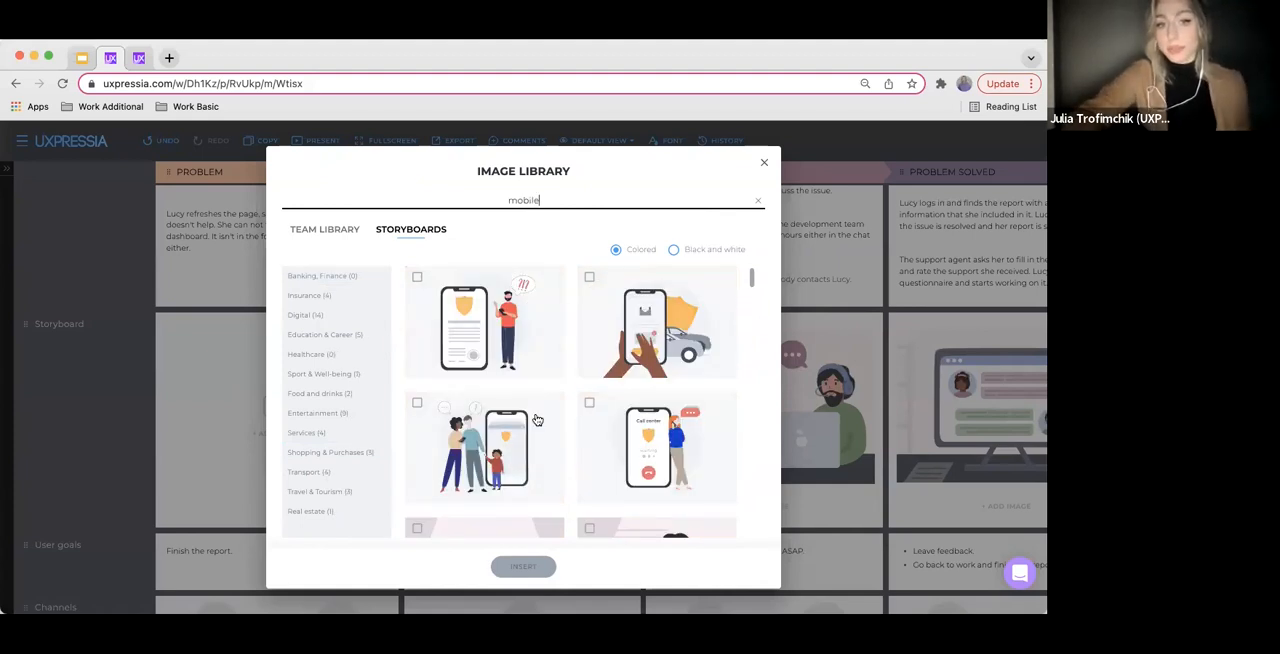
scroll(535, 418, down, 3)
scroll(537, 405, up, 3)
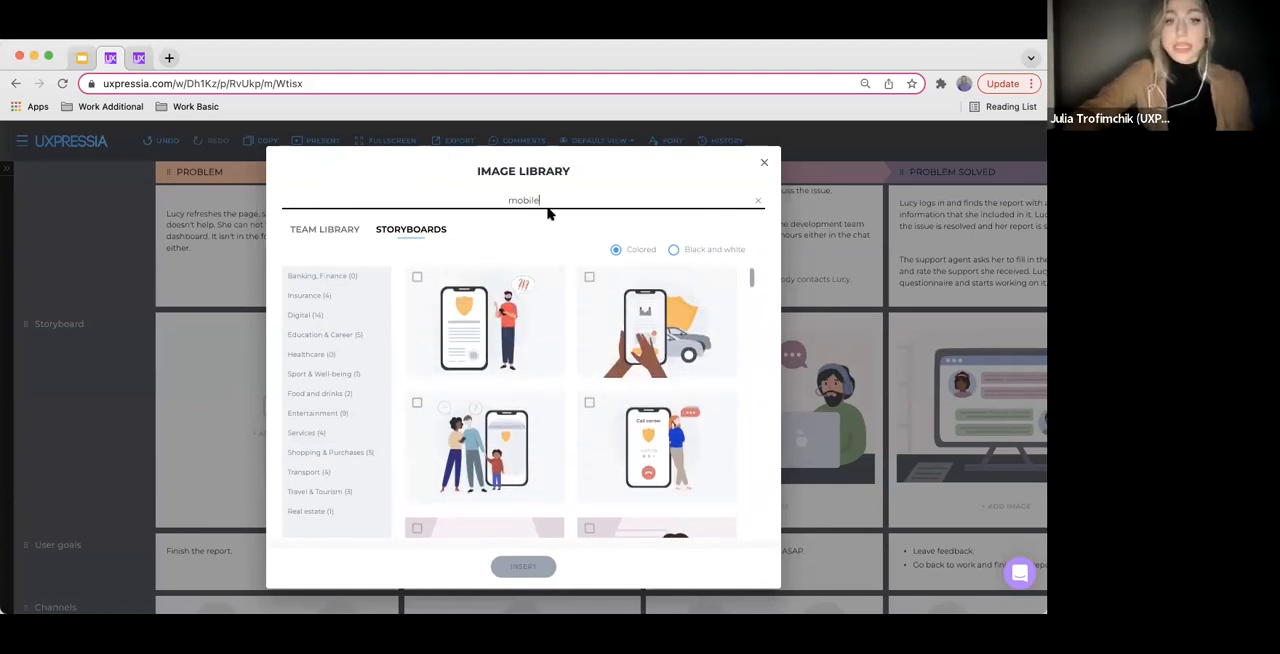
click(677, 251)
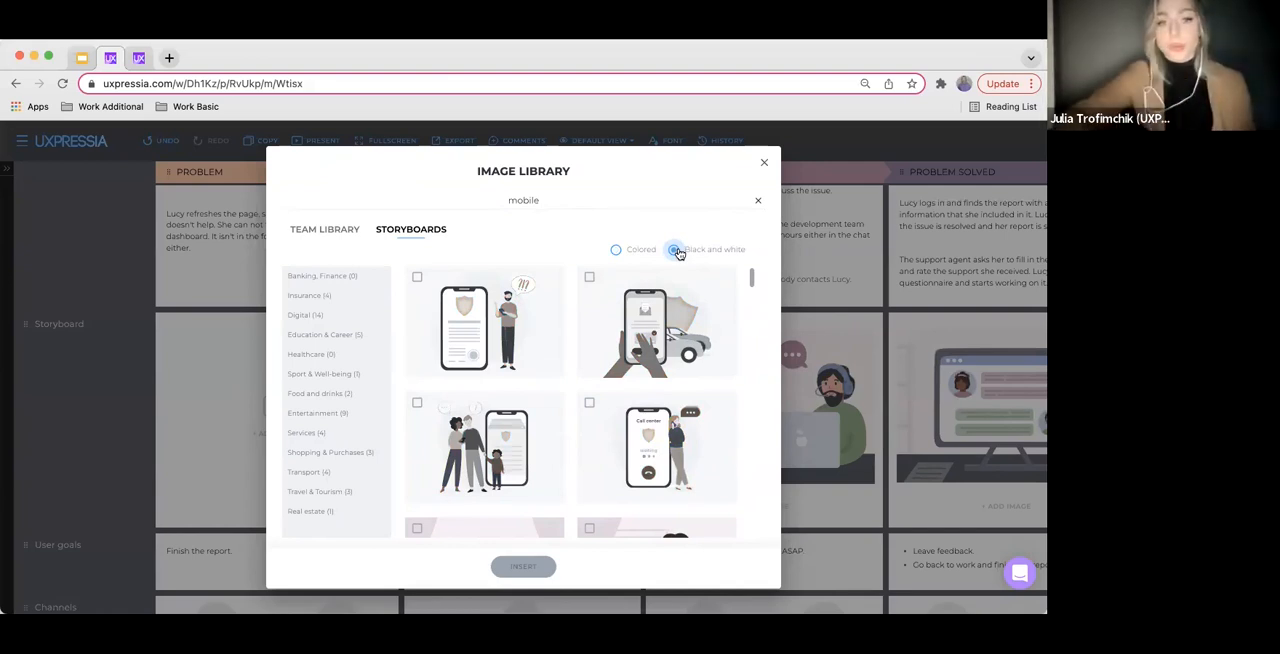
click(616, 249)
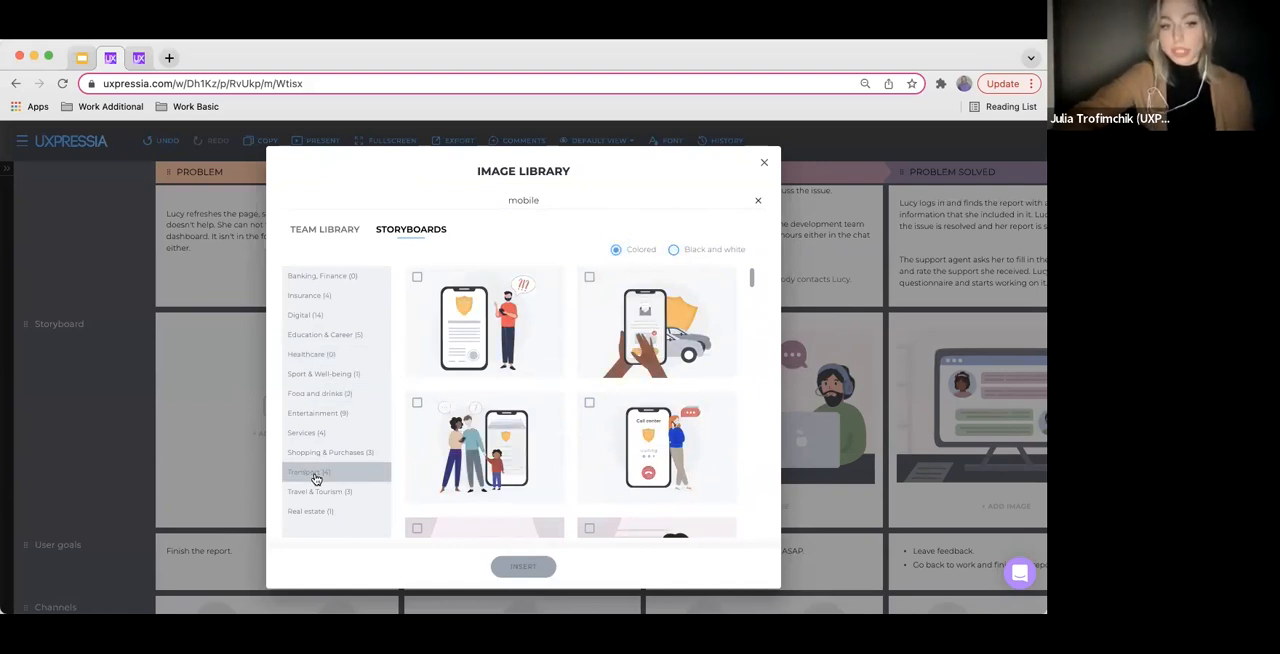
scroll(315, 478, down, 2)
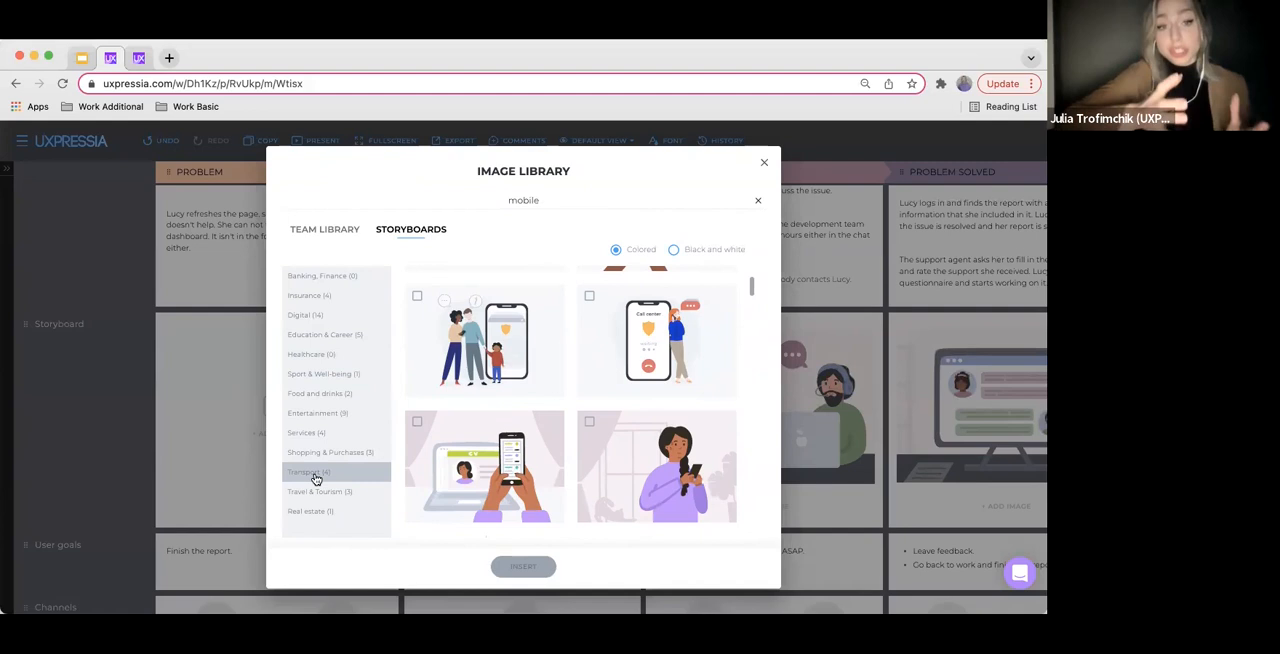
click(764, 162)
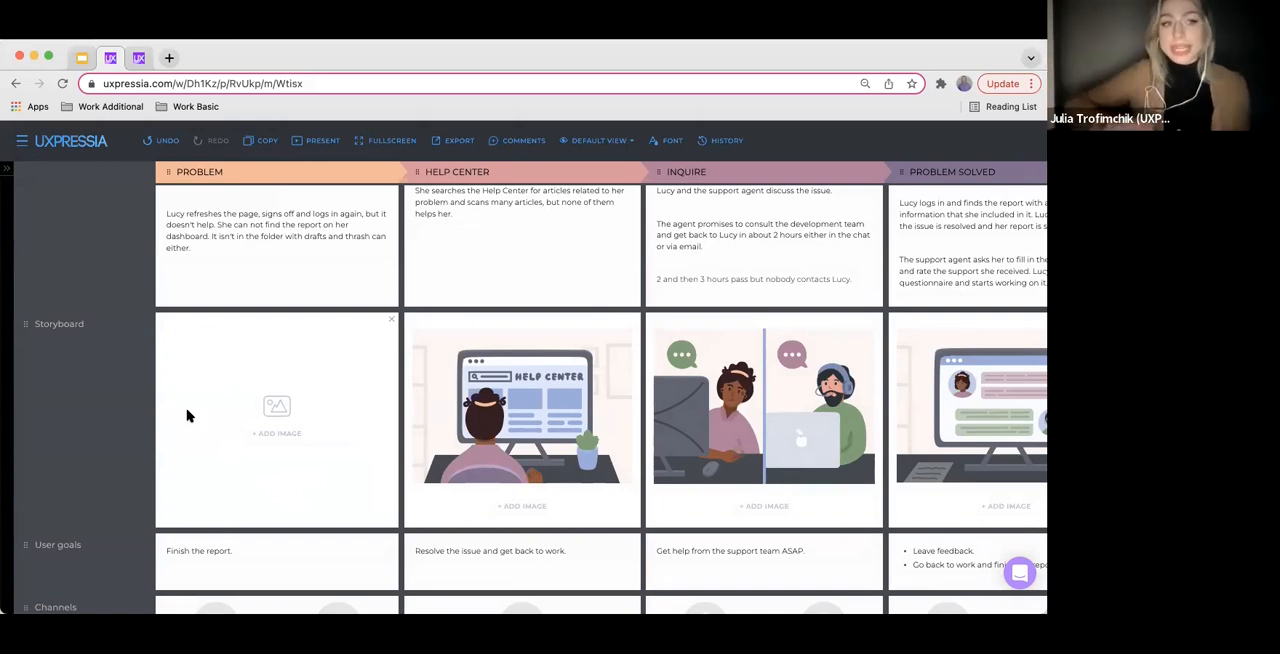
Open the Images collection in the CS DEMO WS team library and review its upload area
click(21, 140)
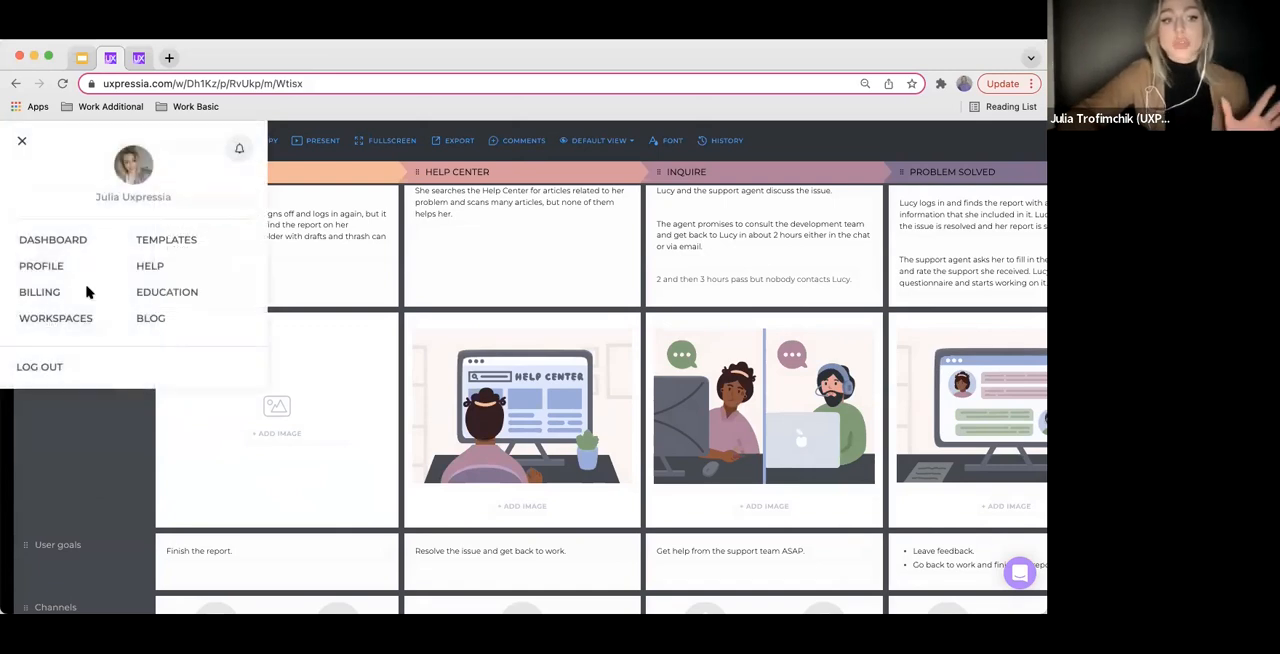
click(76, 319)
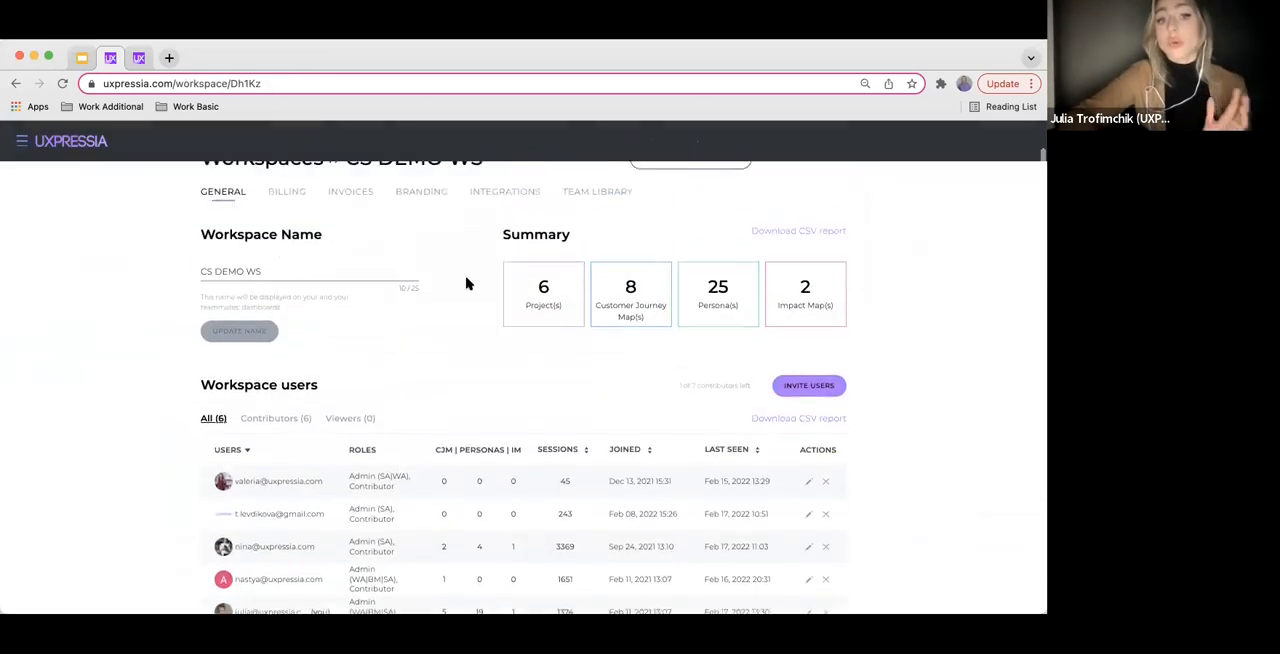
scroll(466, 284, up, 1)
click(588, 227)
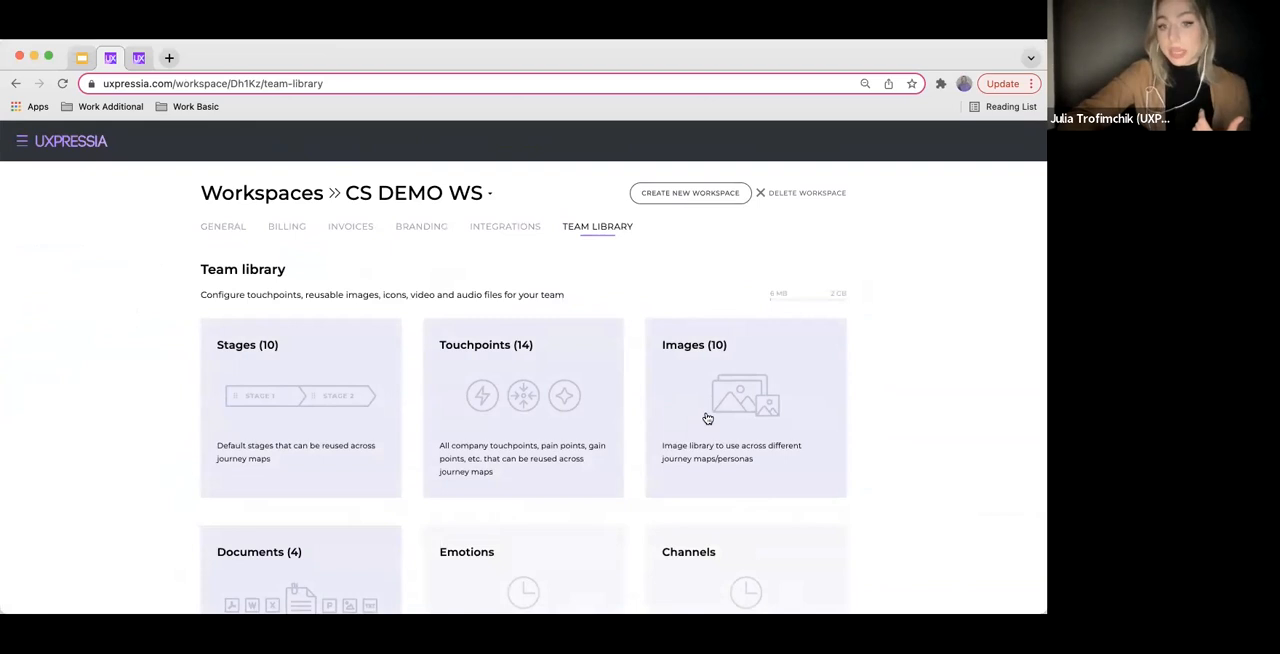
click(707, 418)
scroll(611, 378, down, 2)
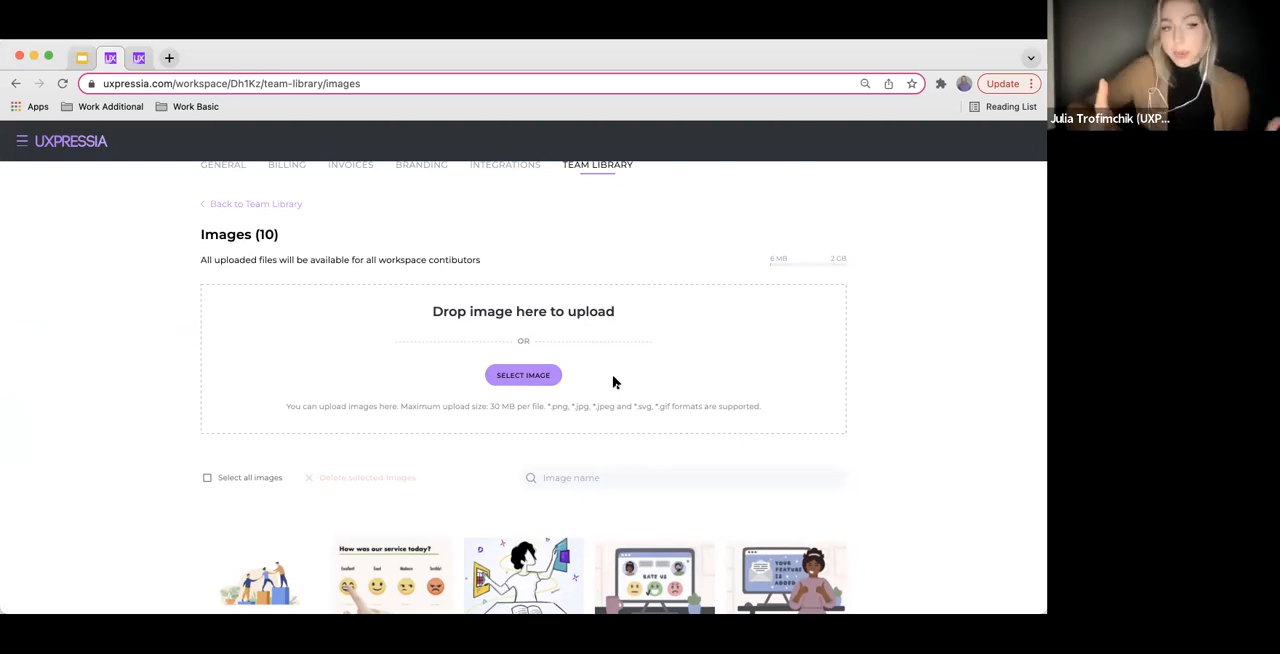
scroll(614, 382, up, 2)
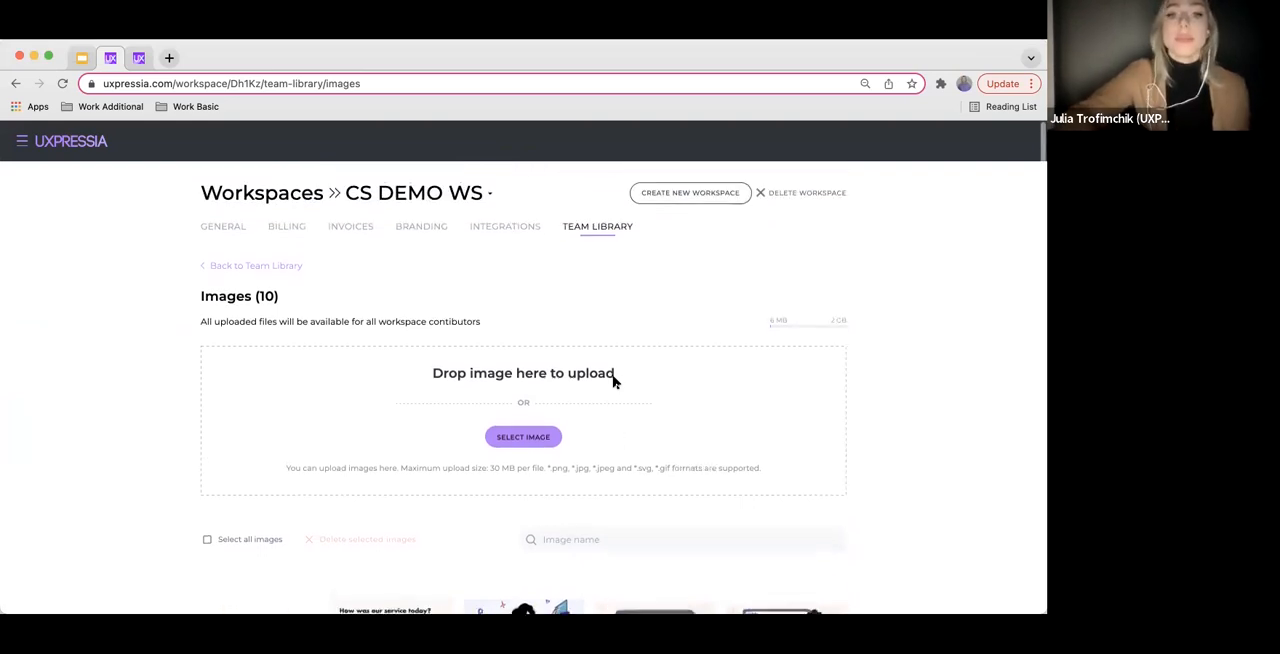
Go back to the team library overview, open the Documents collection, and review its upload area and stored files
click(205, 267)
scroll(226, 440, down, 3)
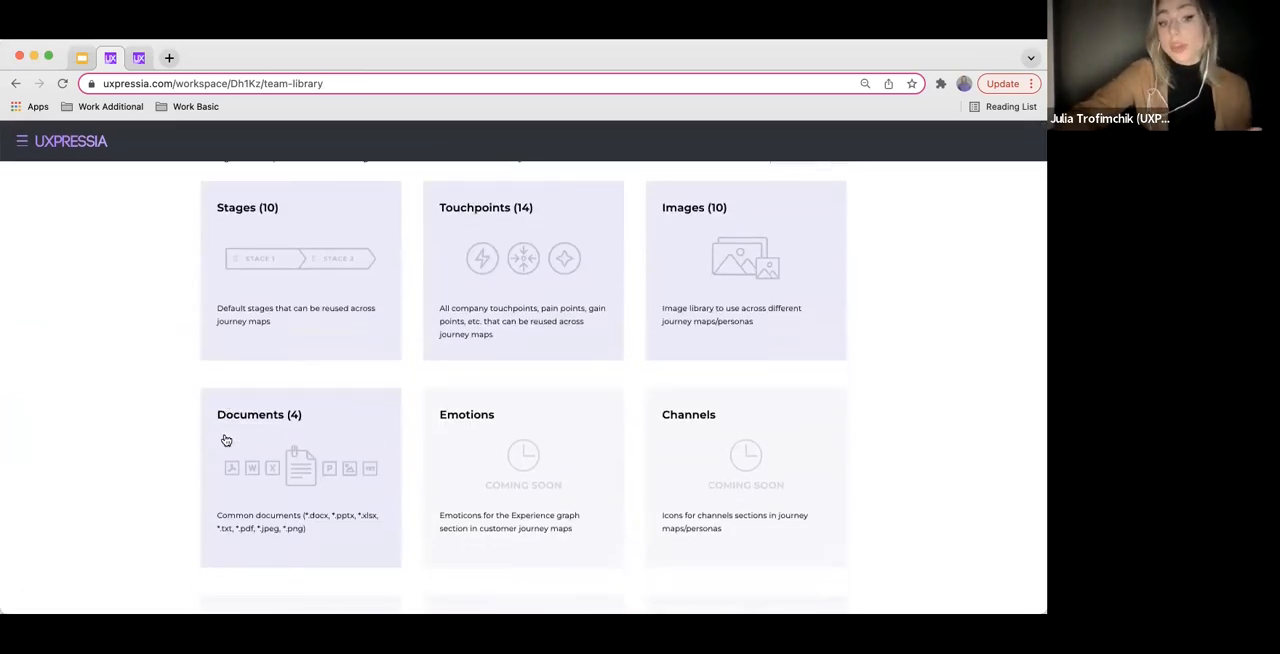
click(294, 463)
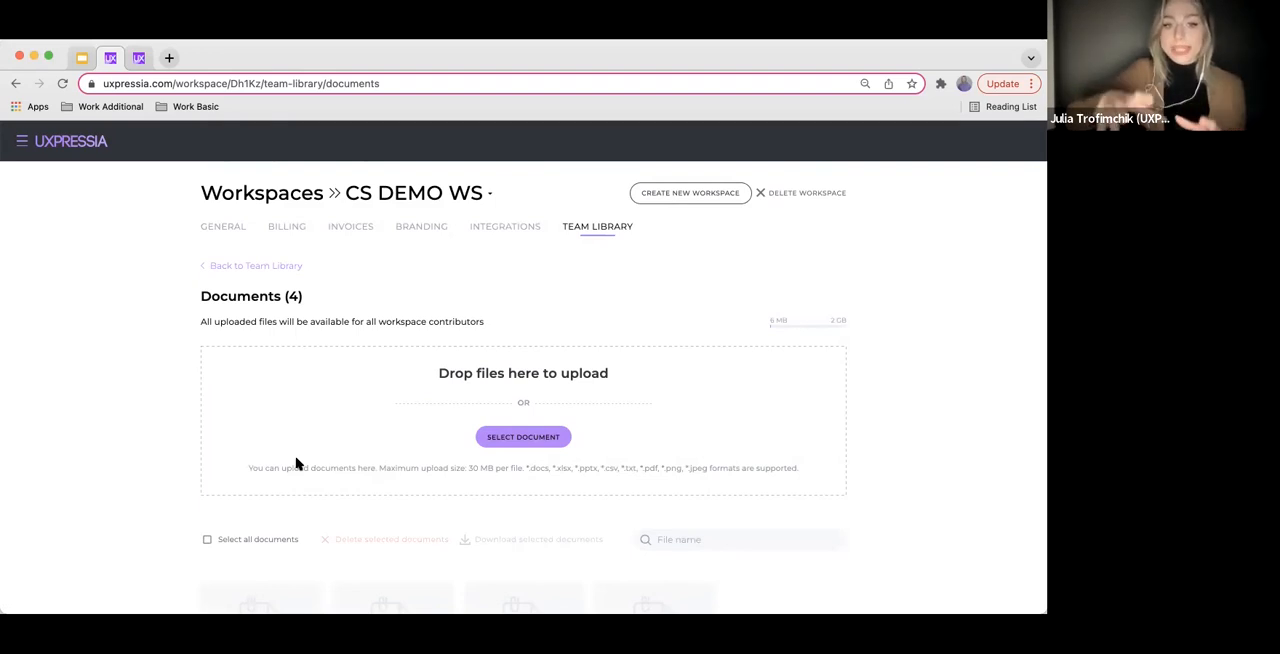
scroll(434, 438, down, 2)
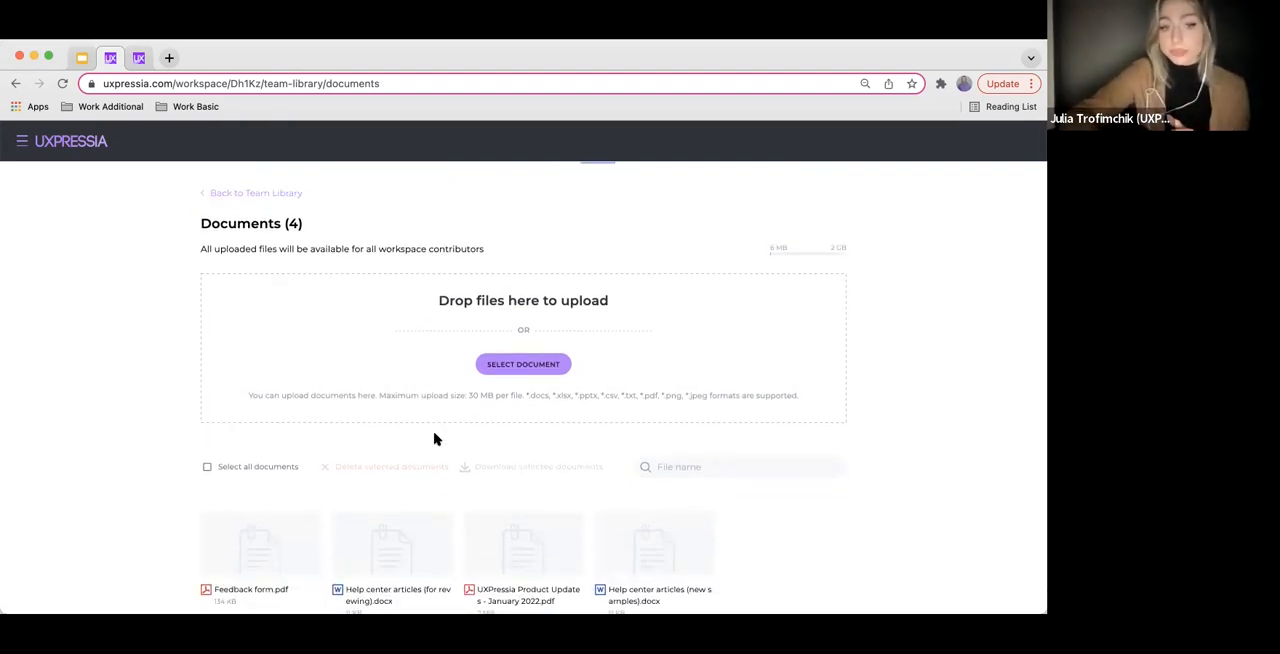
scroll(434, 438, down, 2)
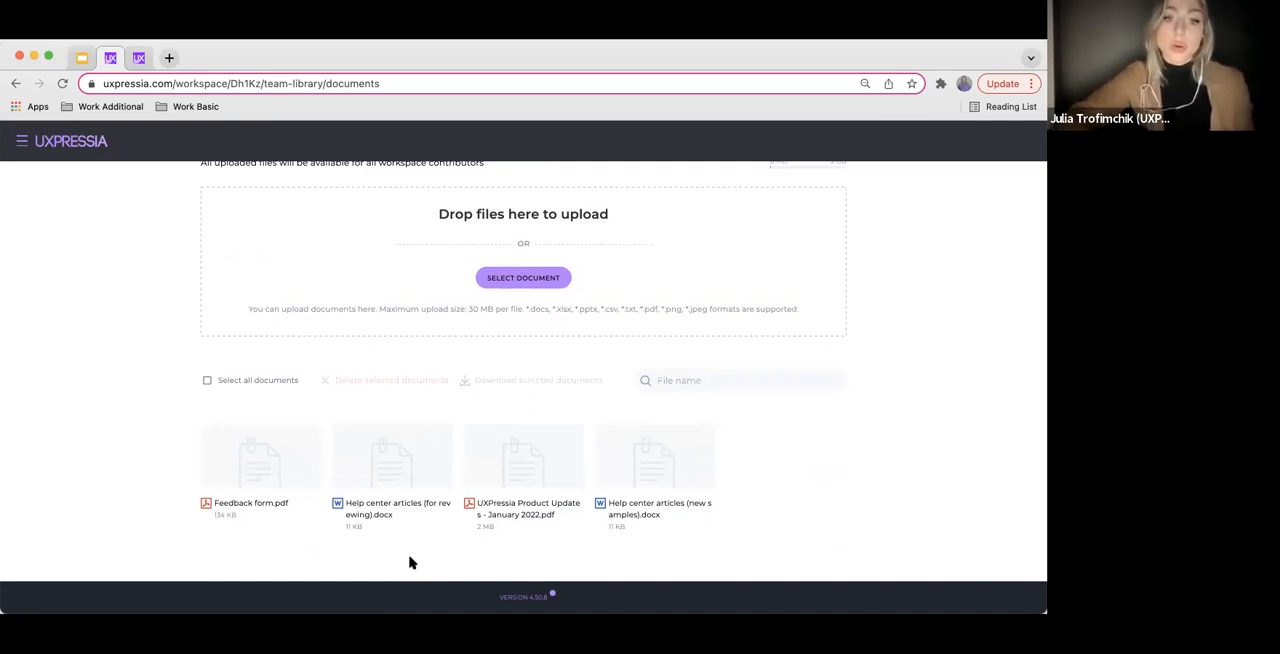
mouse_move(426, 519)
scroll(426, 519, up, 1)
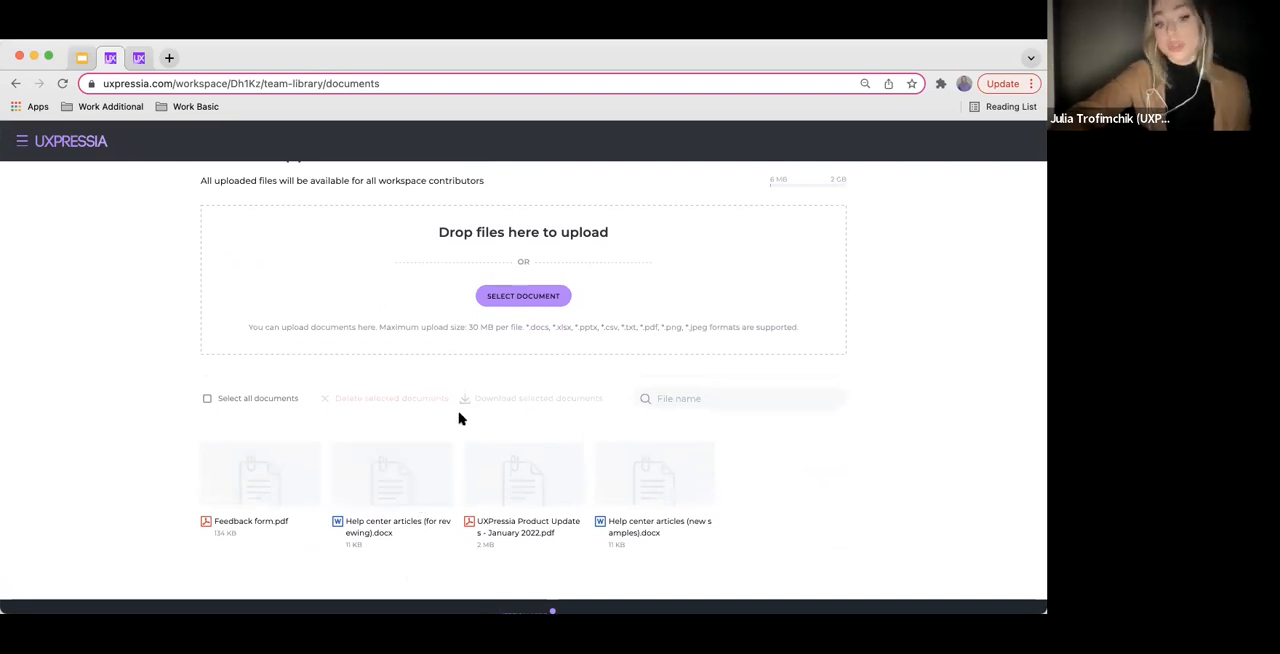
scroll(459, 418, up, 2)
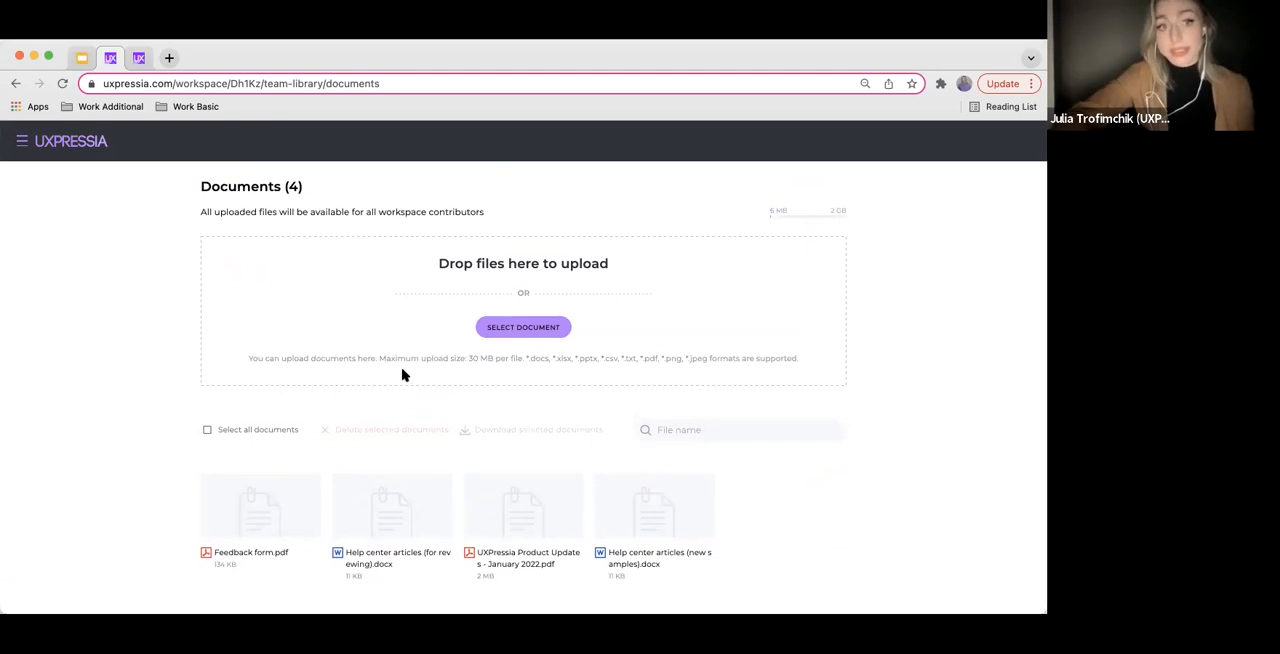
Return to the dashboard, reopen the SaaS support journey map from its project, and go to the Storyboard and User goals sections
click(22, 141)
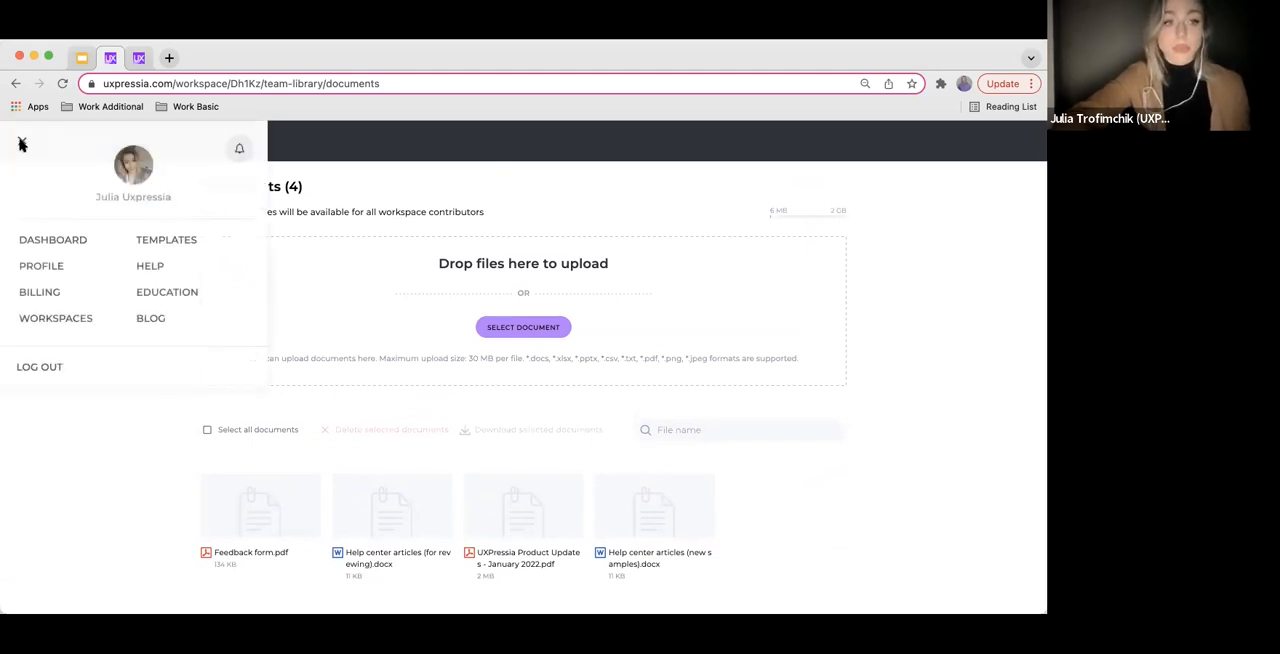
click(64, 241)
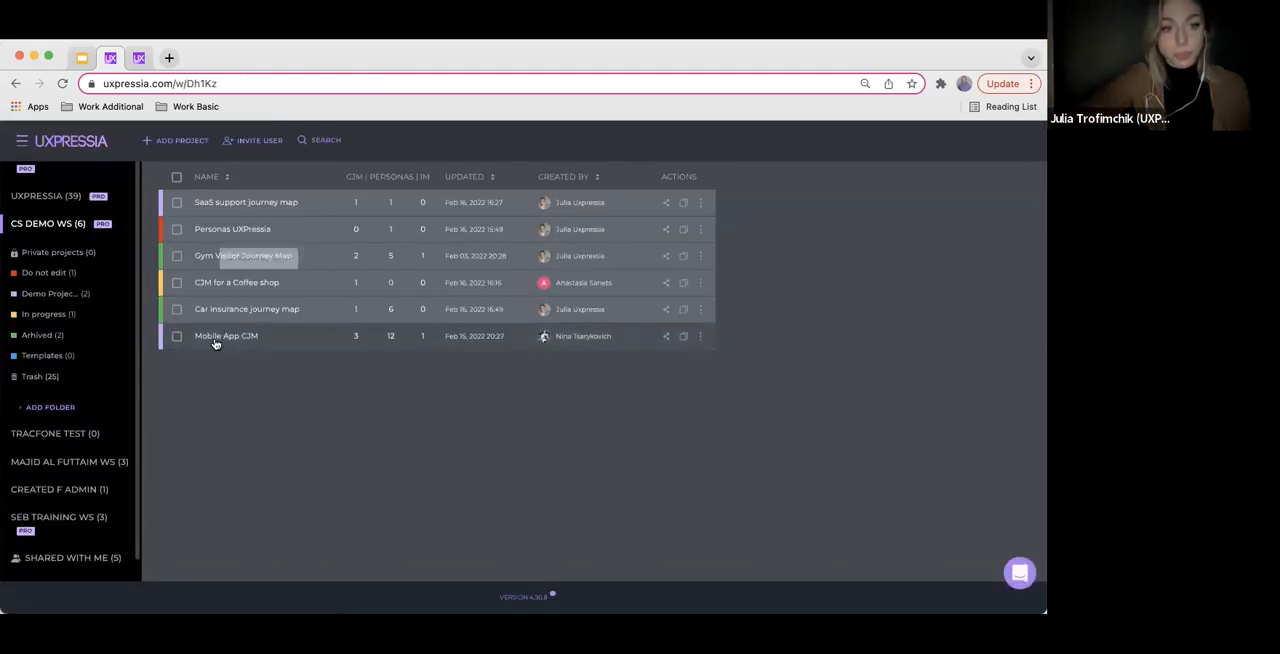
click(216, 203)
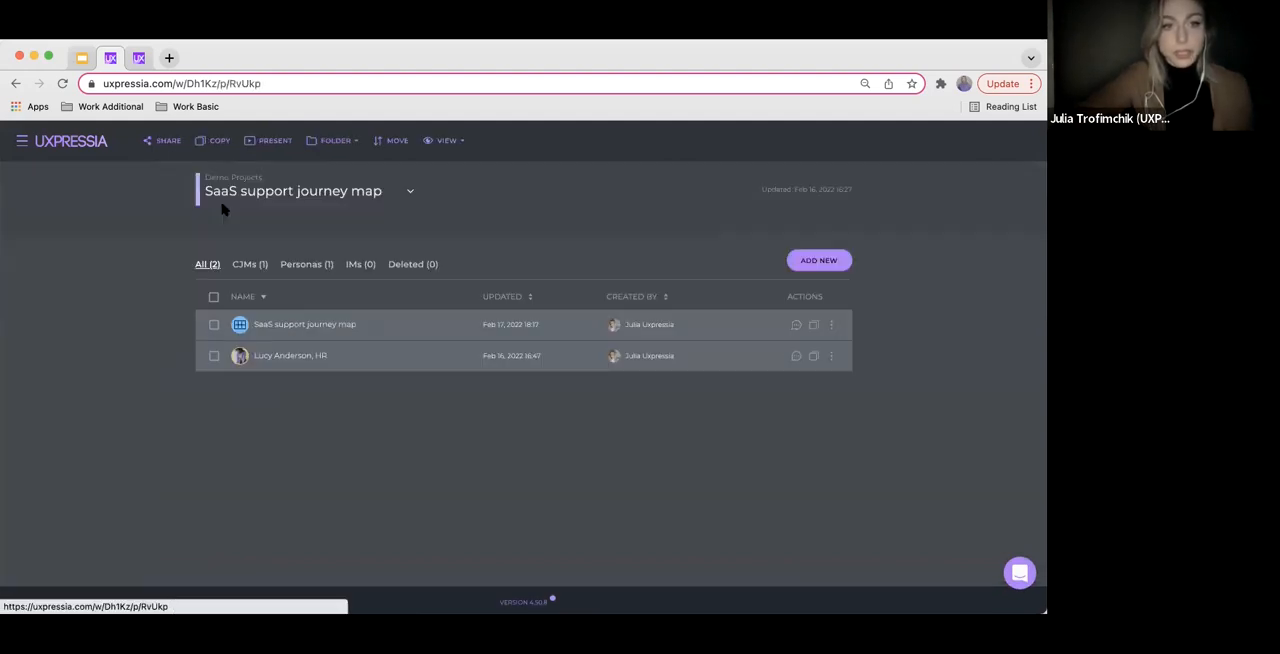
click(289, 322)
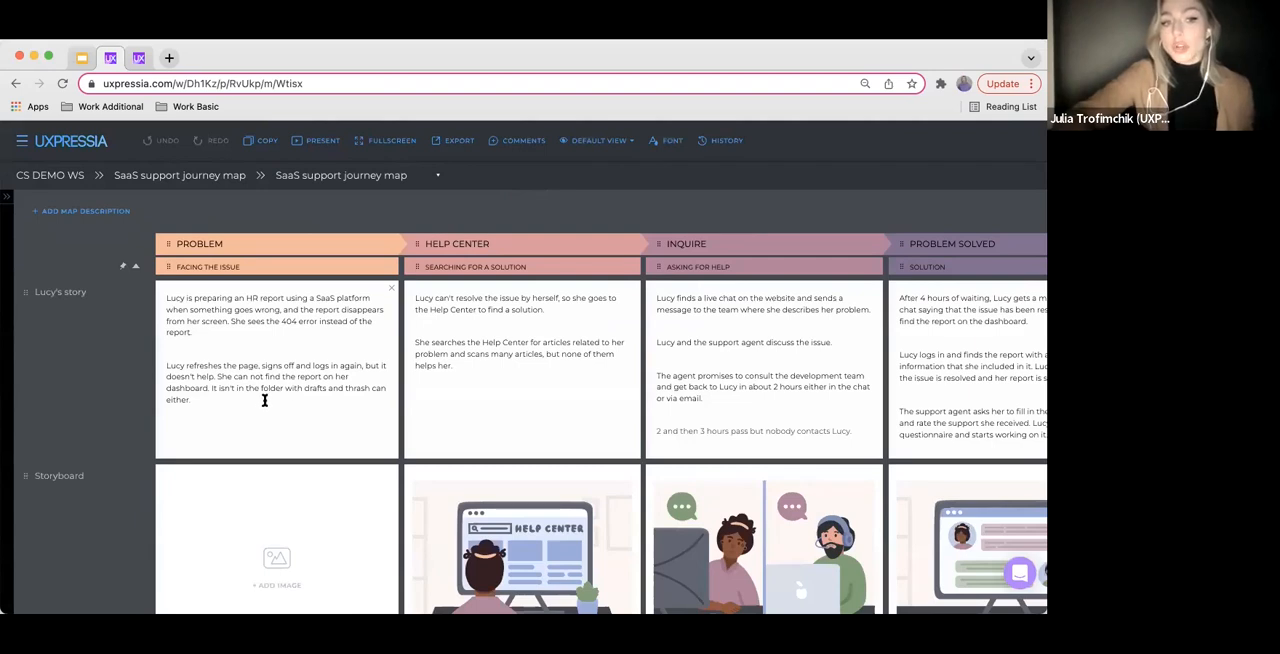
scroll(118, 538, down, 5)
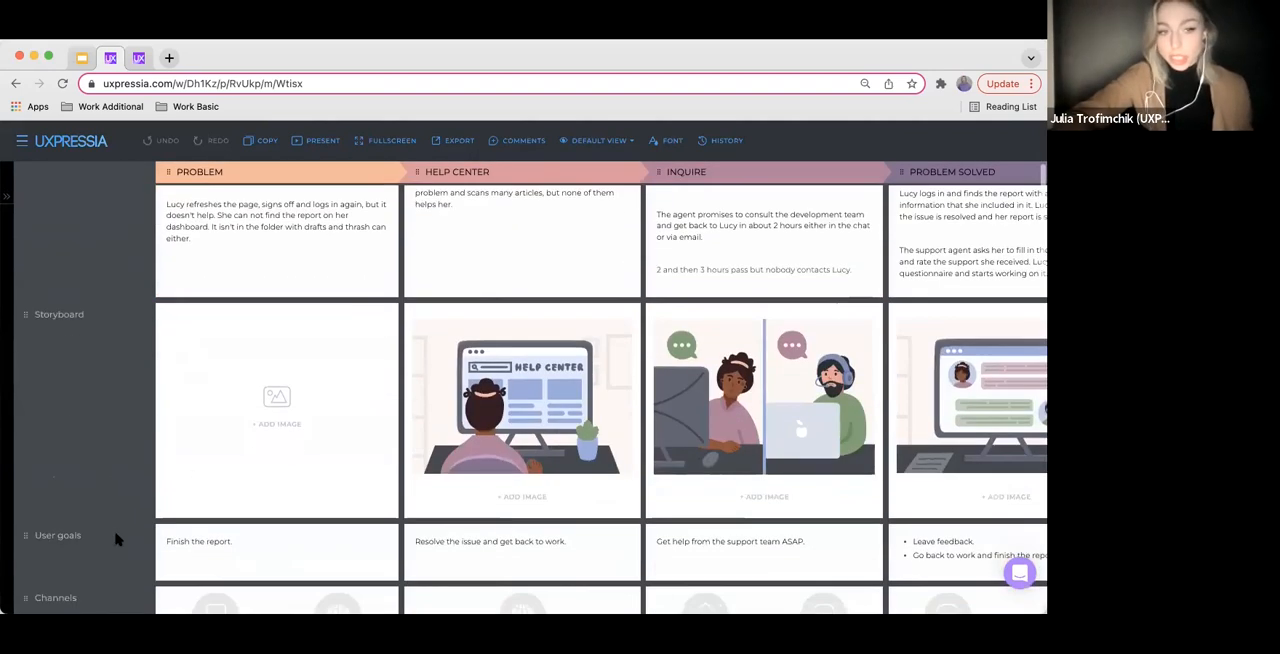
Review the media and file section types available for adding to the map, and close the selection without adding a section
scroll(118, 538, down, 15)
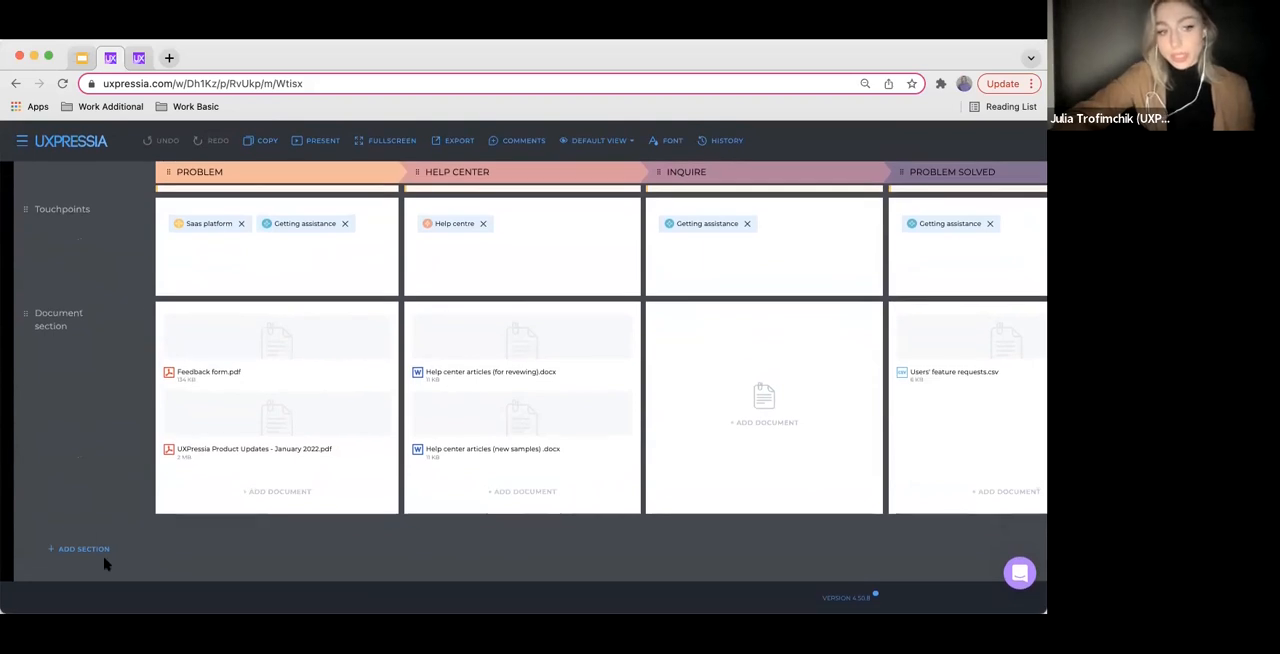
click(87, 555)
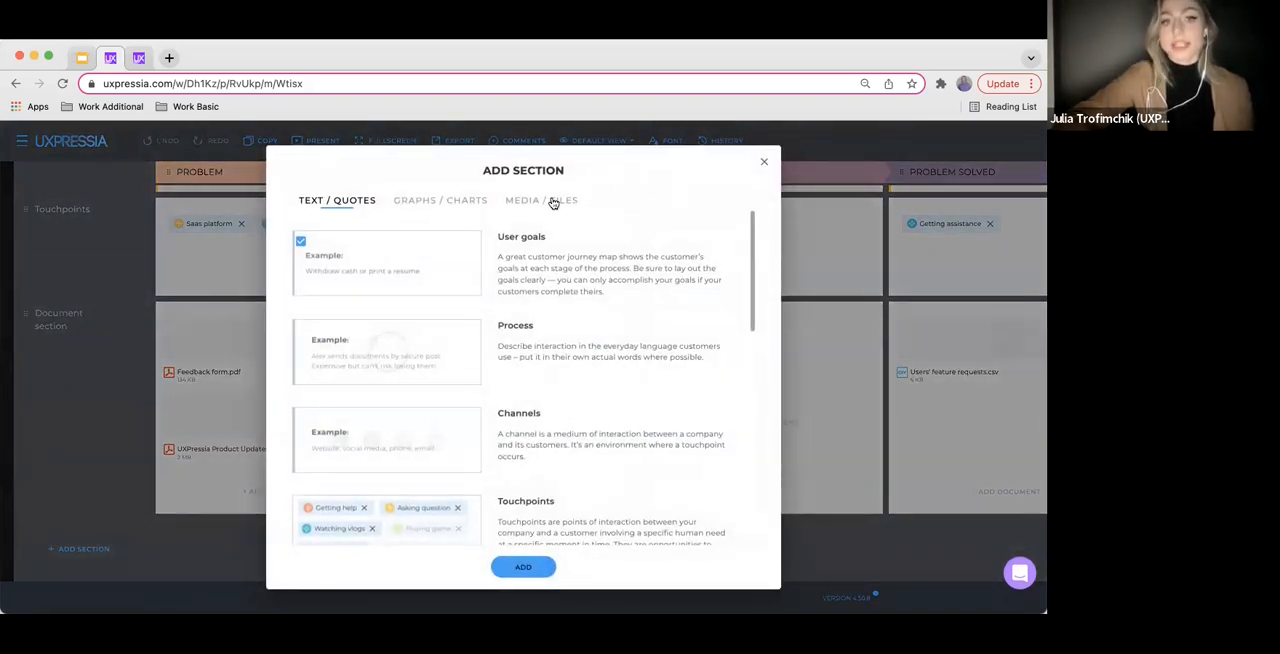
click(553, 203)
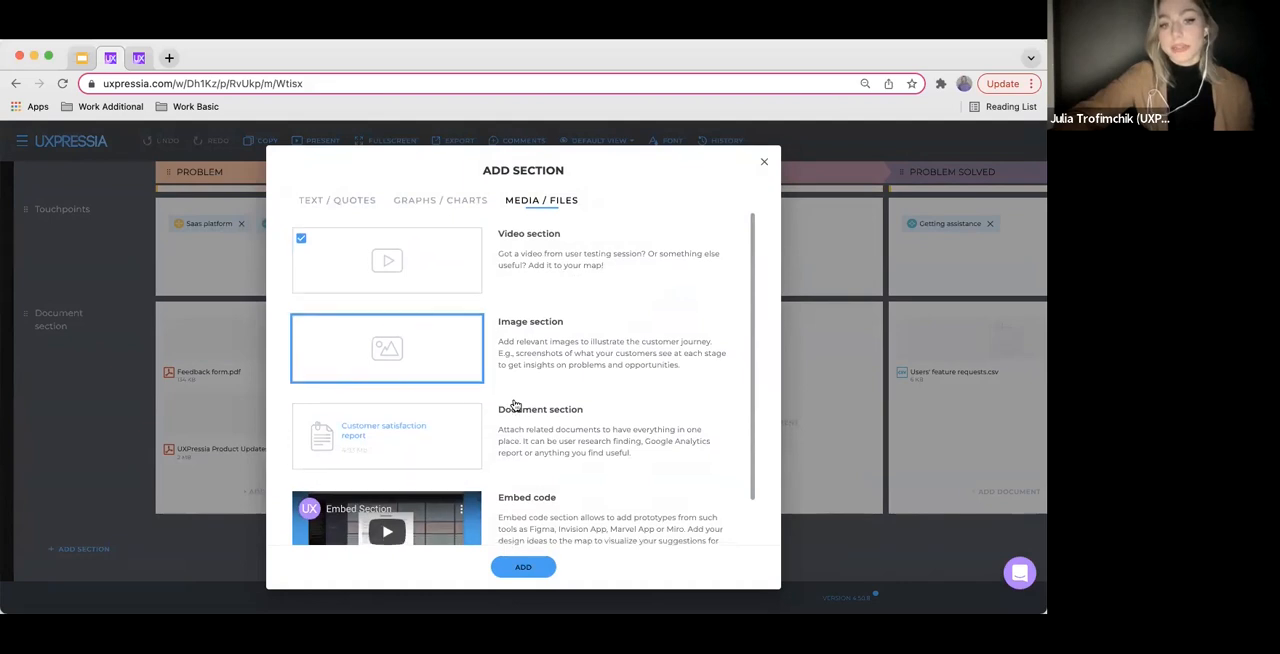
scroll(427, 385, down, 1)
click(764, 161)
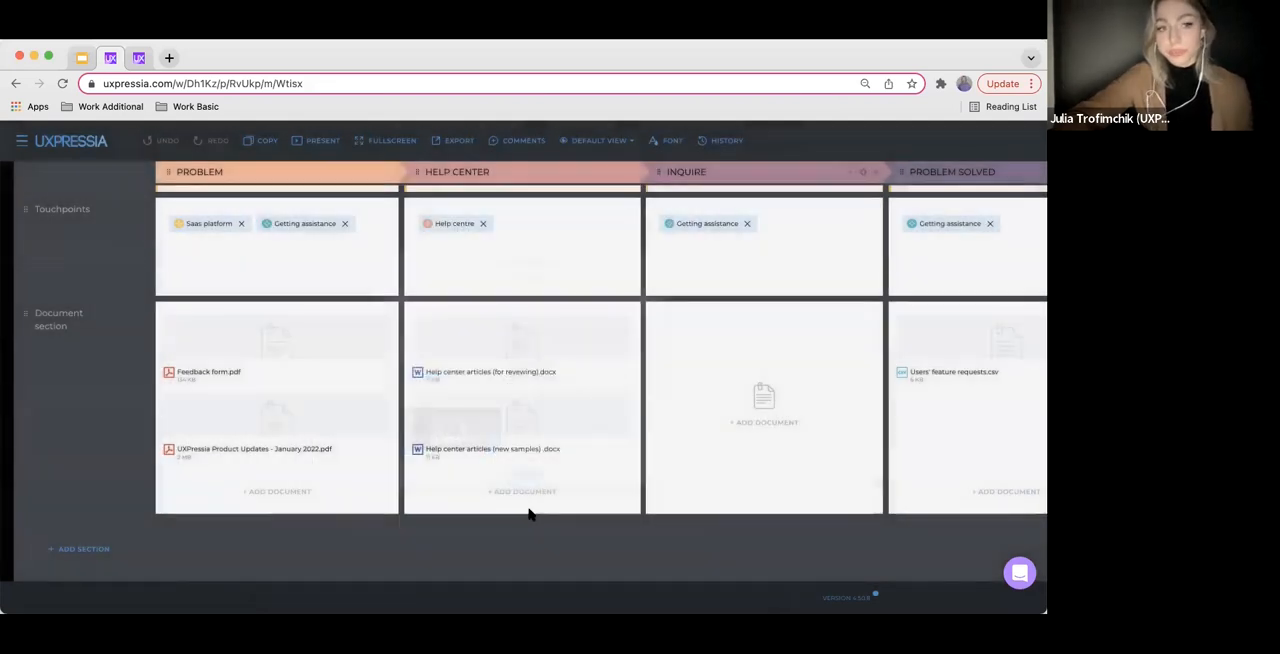
Review the upload, URL and team library options for adding a document to the Inquire stage, and close the library without inserting anything
click(766, 398)
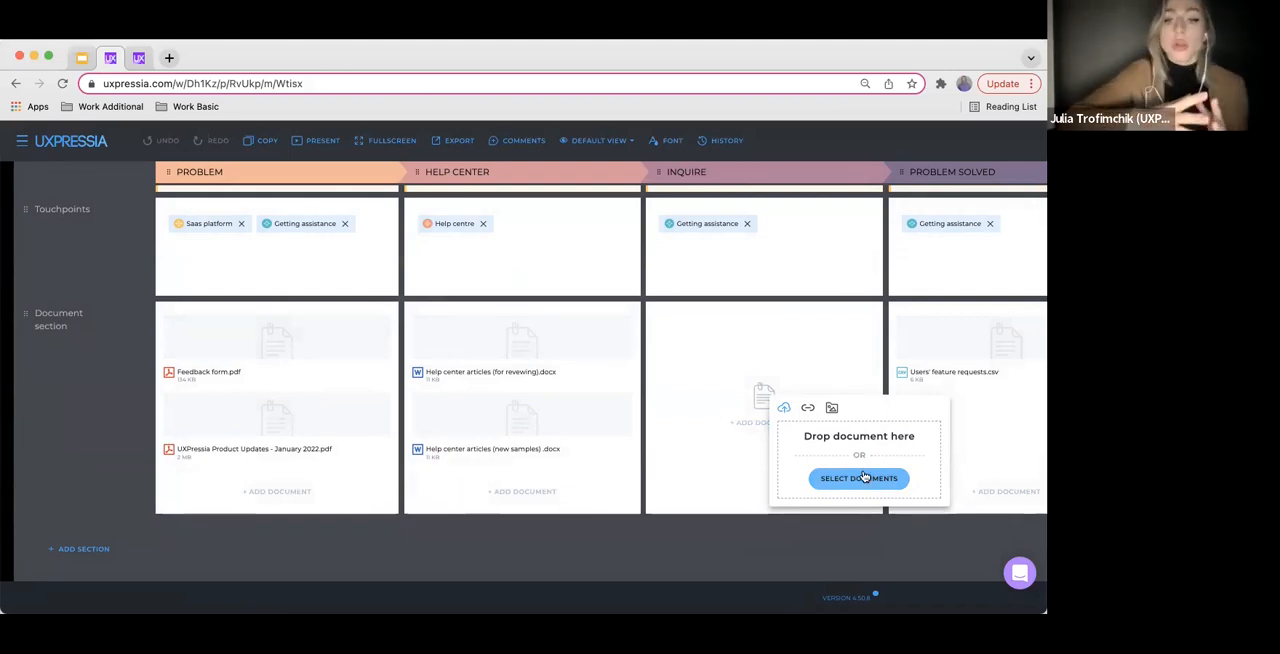
click(808, 410)
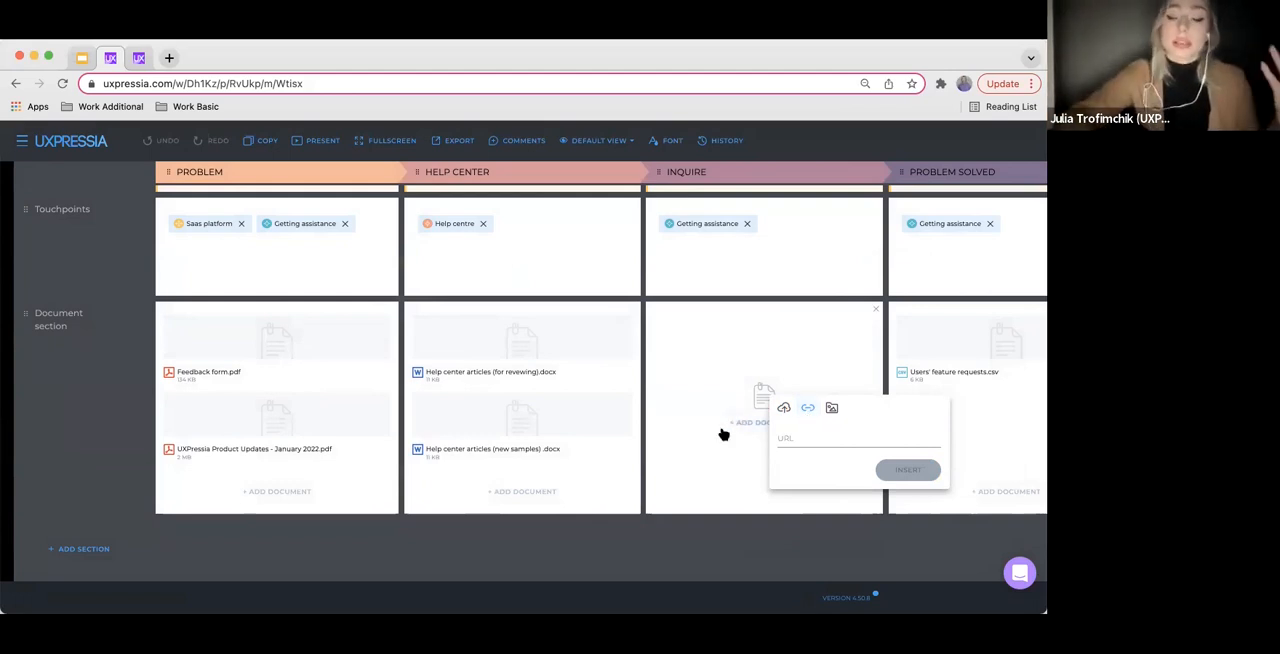
click(832, 410)
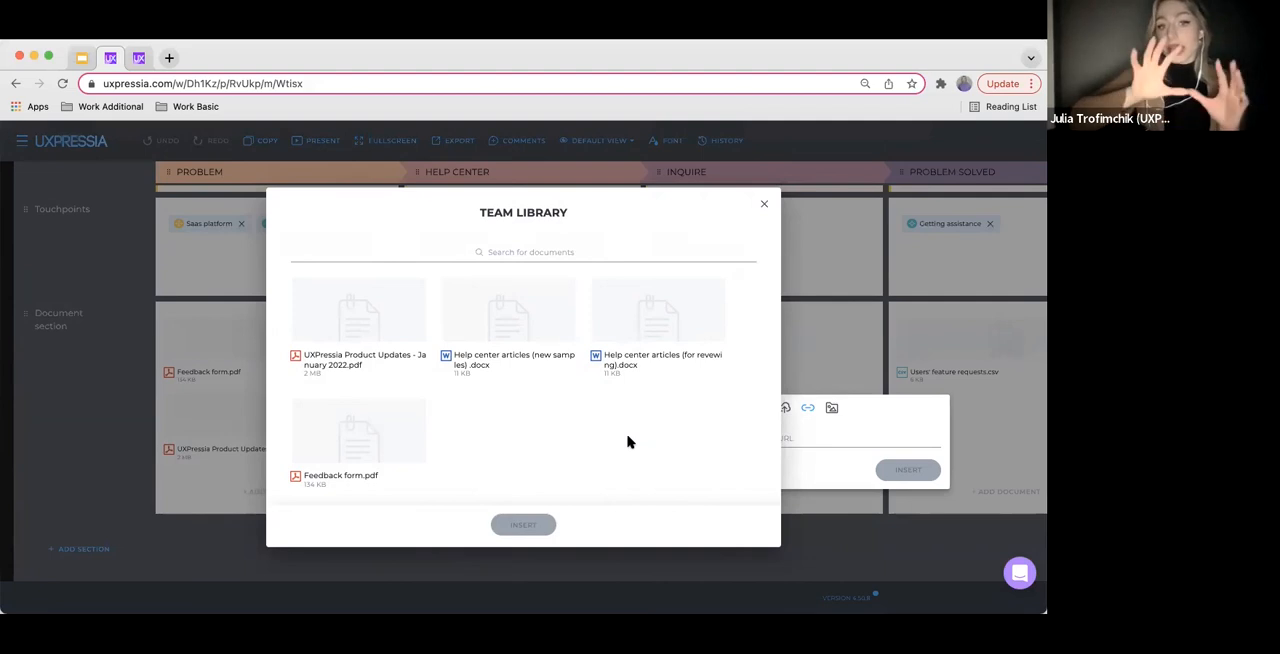
click(763, 208)
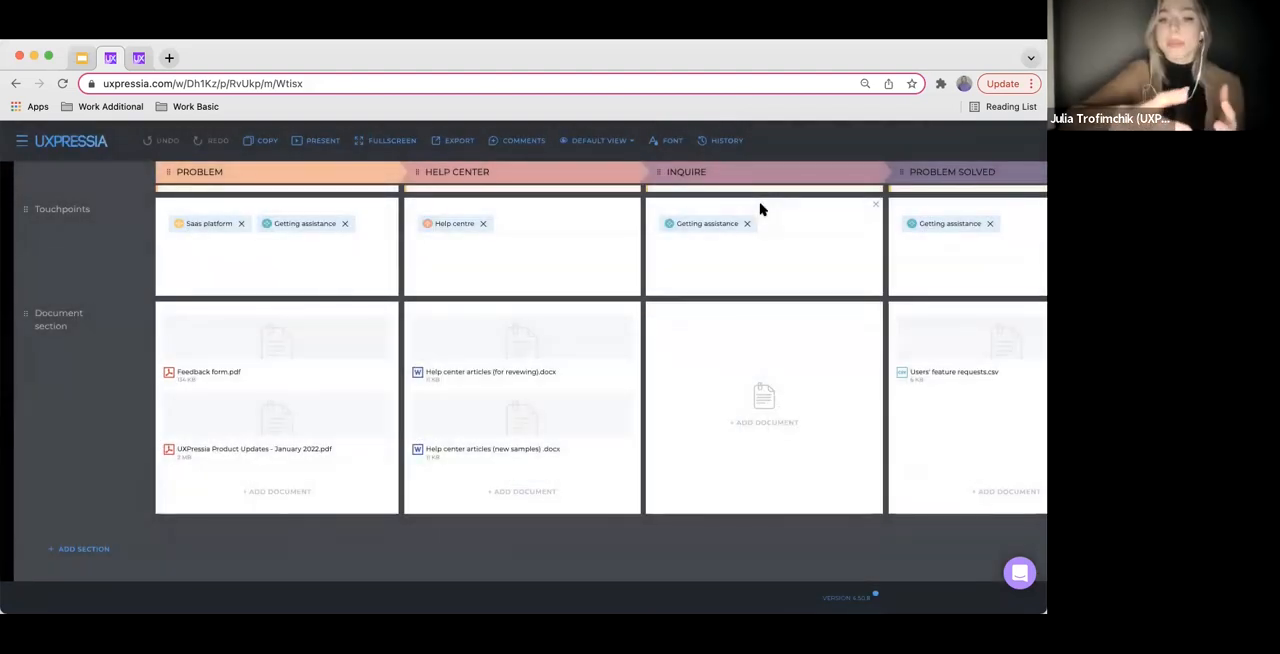